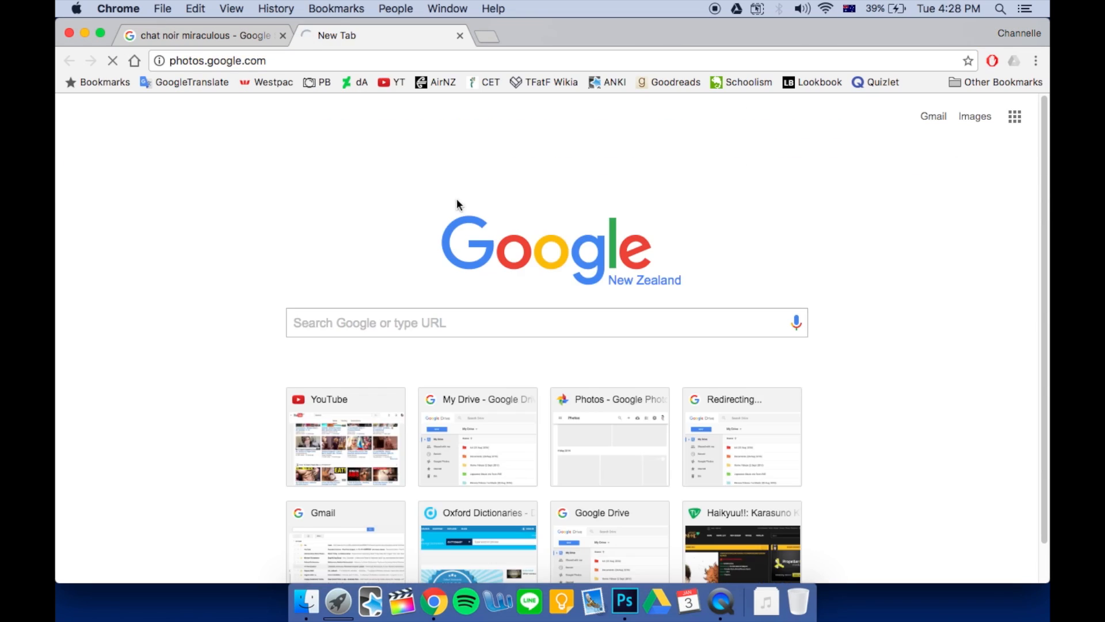
Open the cat-eared character sketch from today's uploads in Google Photos and download it
scroll(498, 187, down, 3)
click(552, 278)
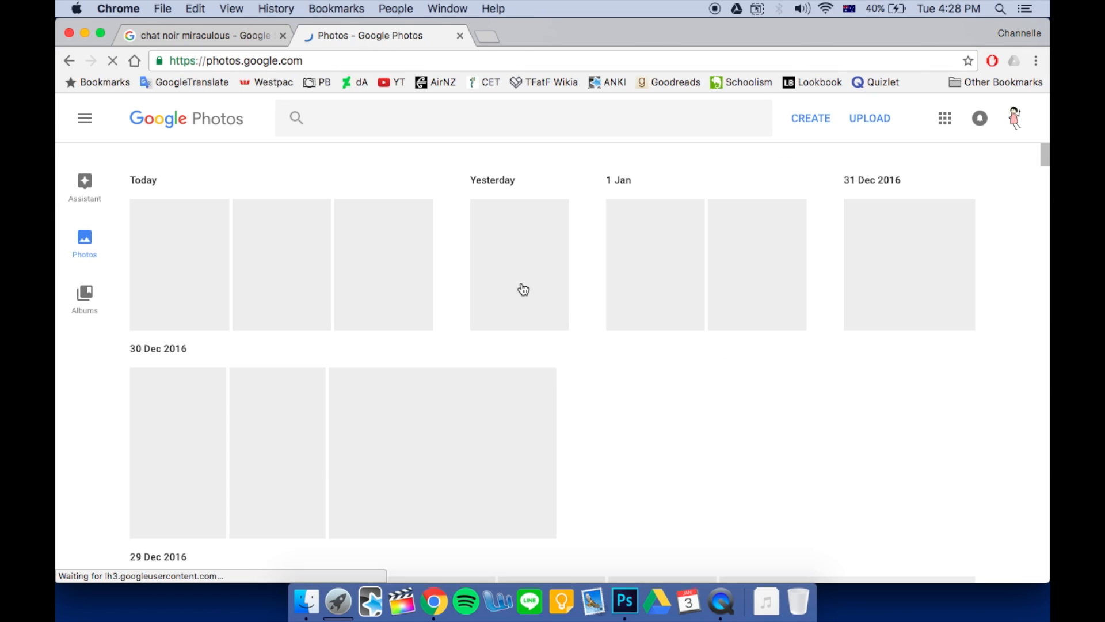
click(195, 244)
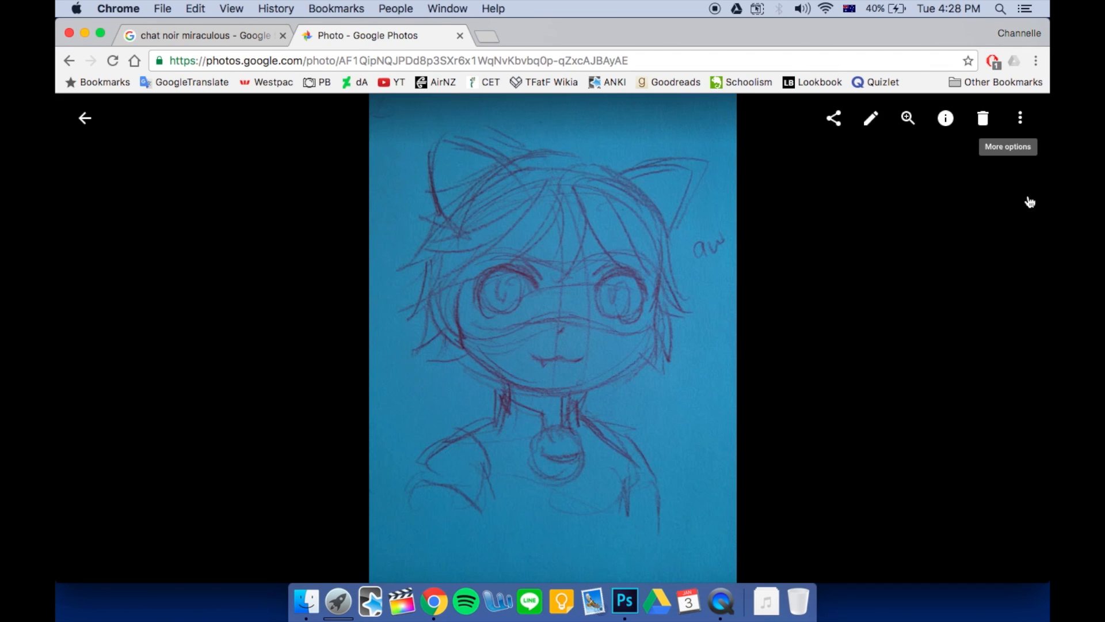
click(1020, 119)
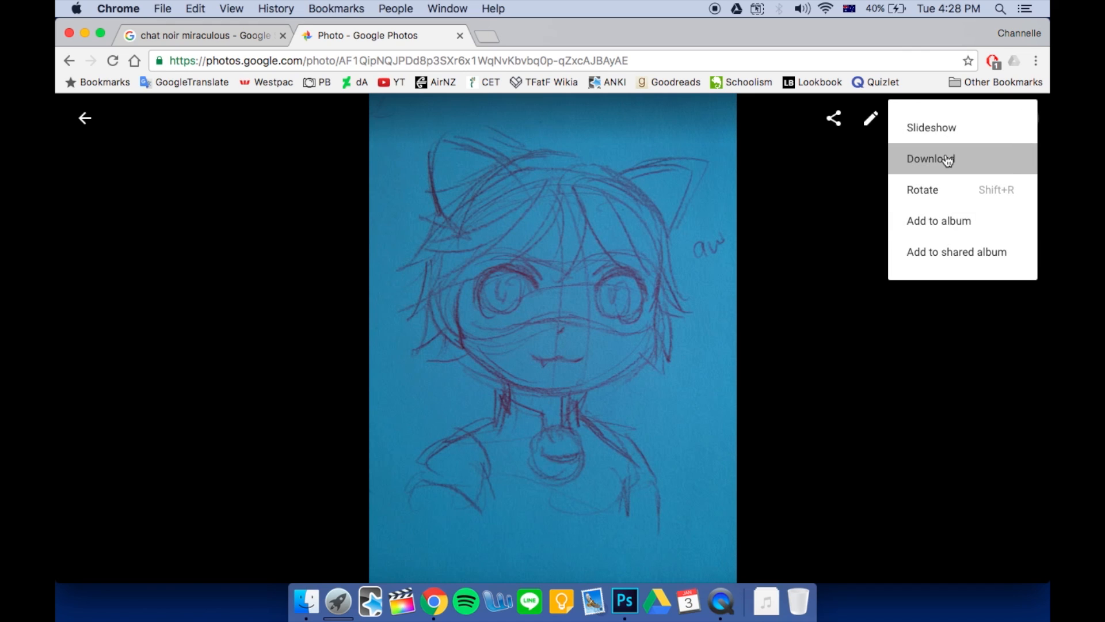
click(930, 159)
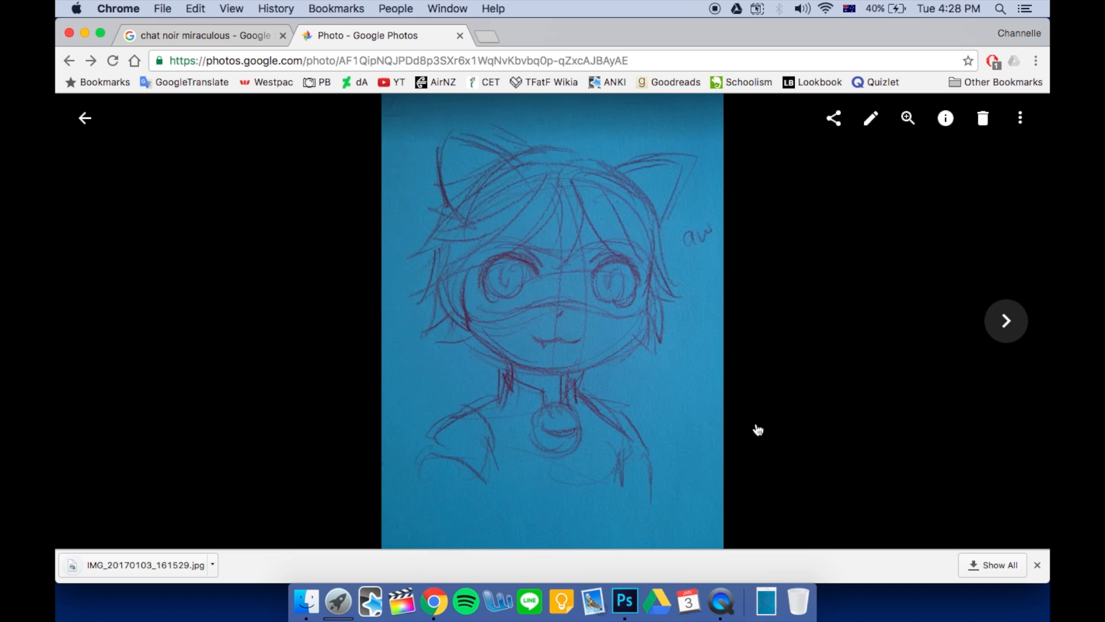
Switch to Photoshop and open the downloaded sketch IMG_20170103_161529.jpg
click(627, 600)
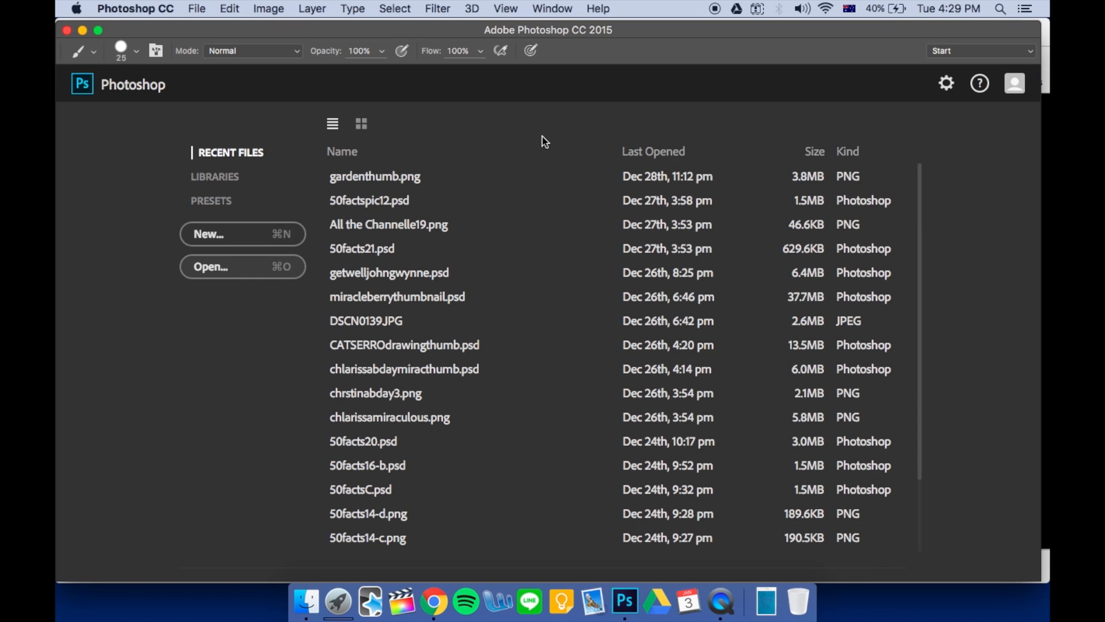
click(246, 269)
click(338, 321)
double_click(485, 120)
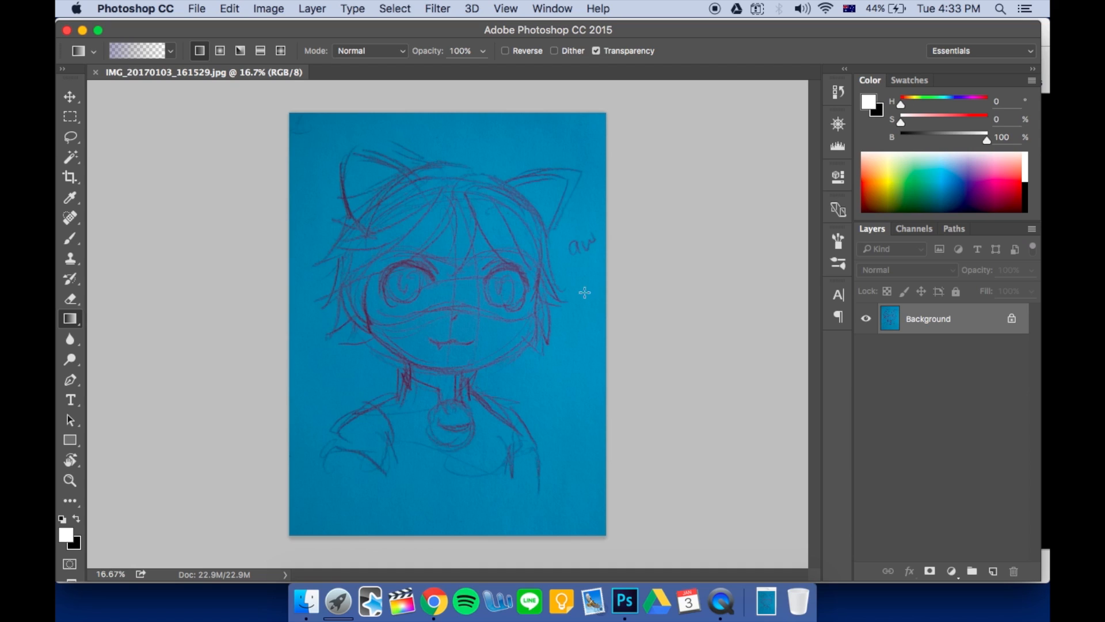
Convert the locked Background into a regular layer named "sketch layer"
double_click(971, 323)
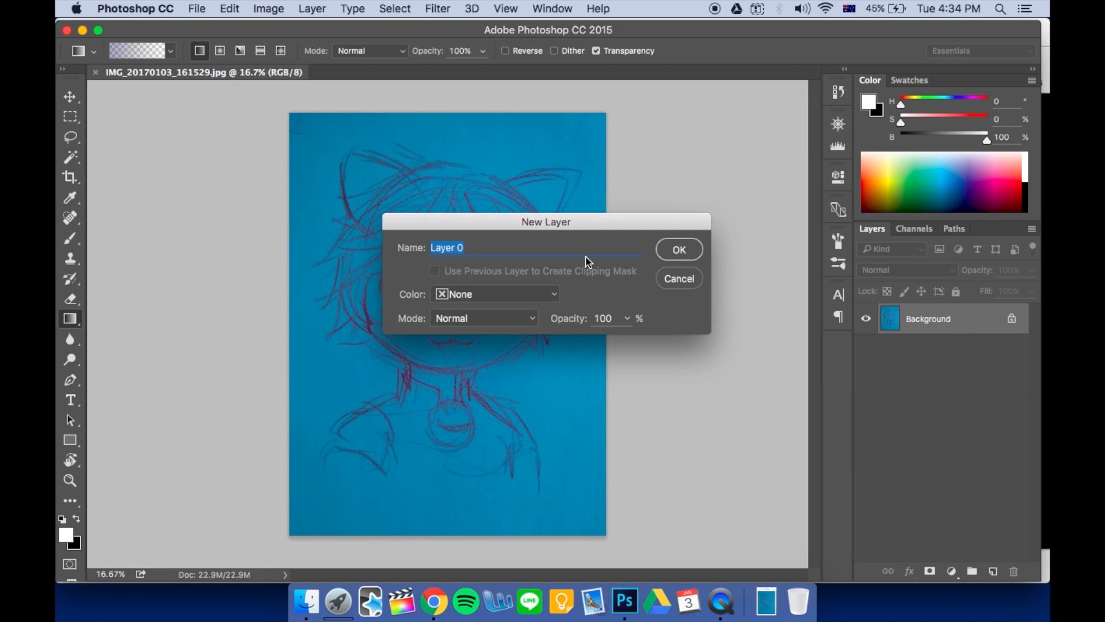
text(sketch lay)
key(BackSpace)
key(BackSpace)
key(BackSpace)
text(layer)
key(Return)
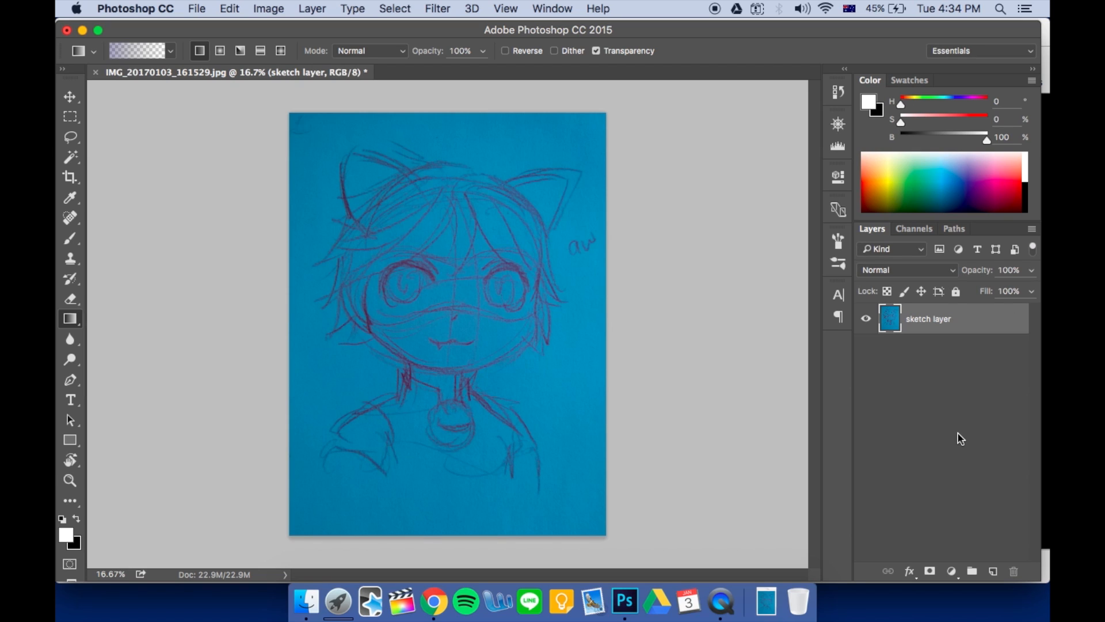
Add a new layer above the sketch layer and name it "white back layer"
click(992, 571)
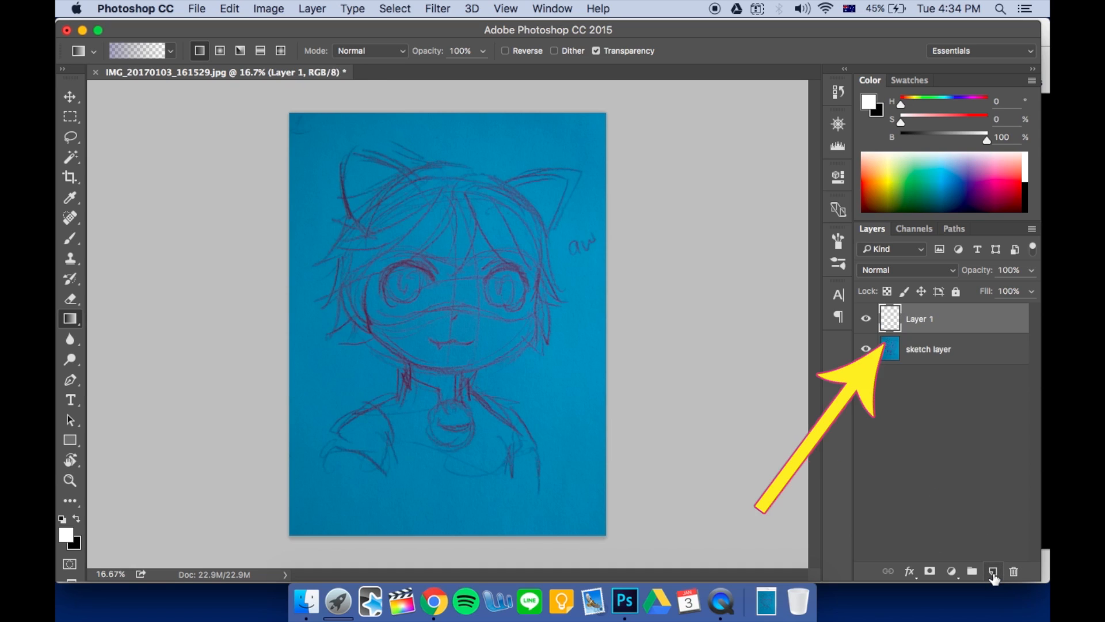
double_click(923, 320)
text(whi)
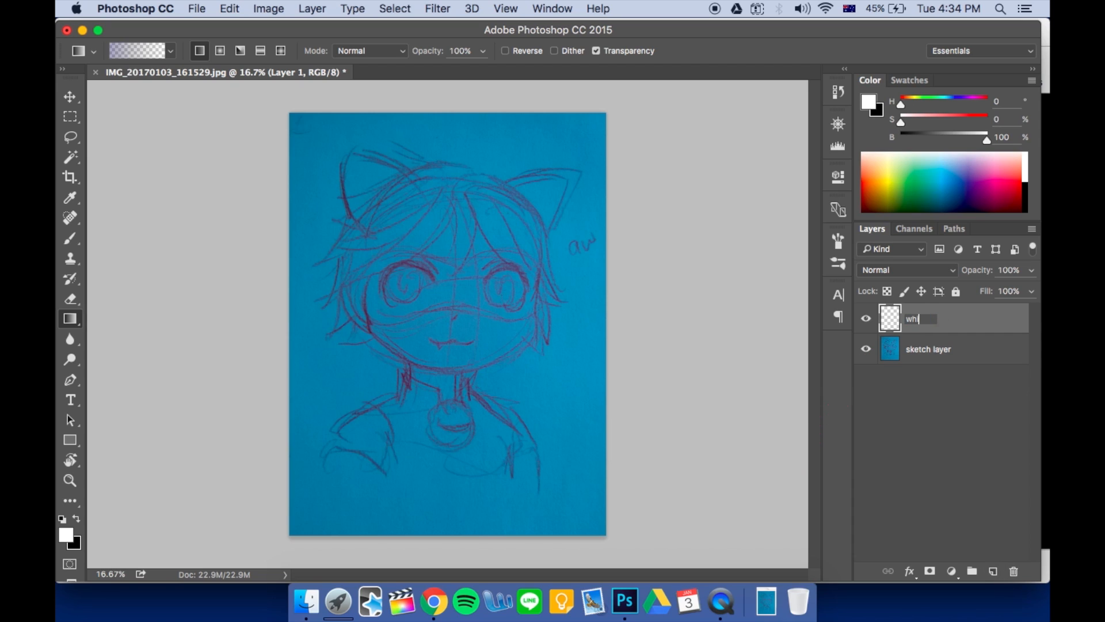
text(te back layer)
key(Return)
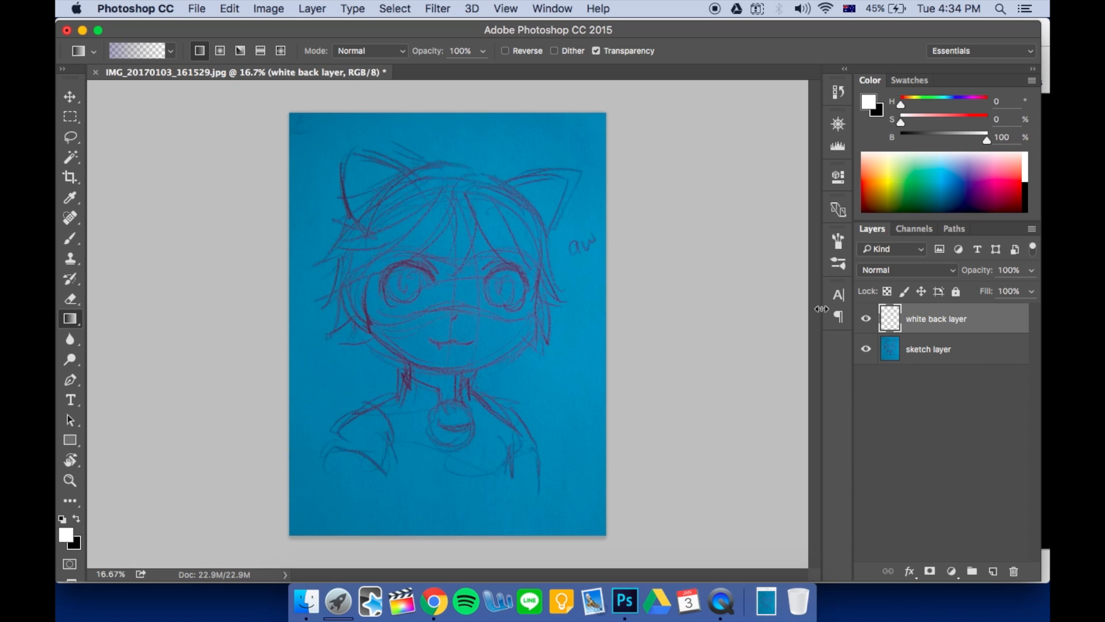
Fill the white back layer with white (ffffff) using the Paint Bucket tool
click(67, 535)
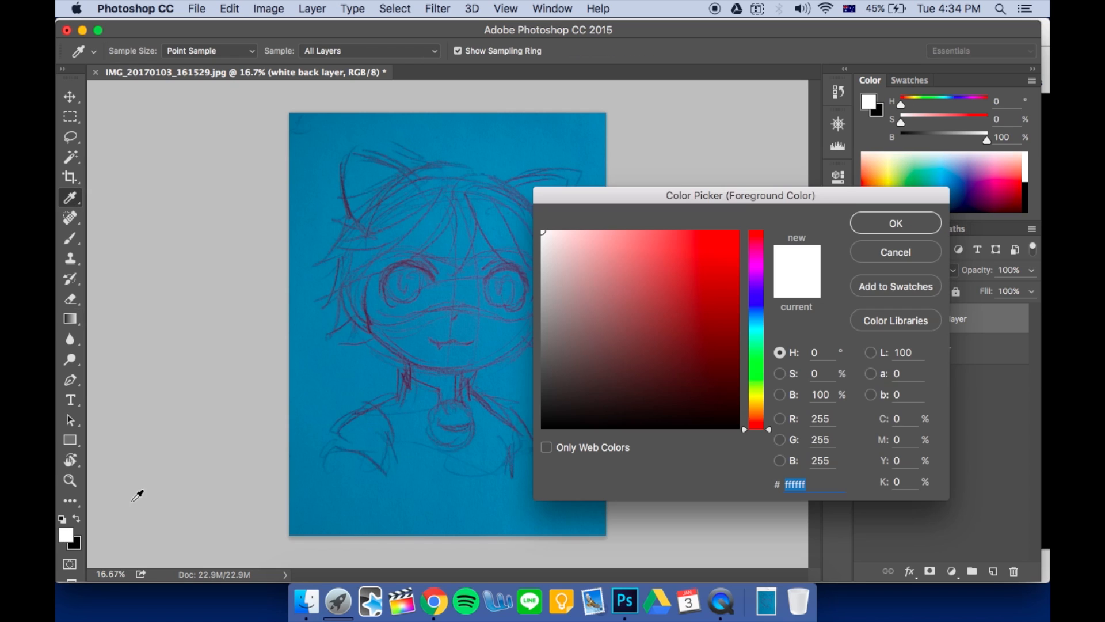
click(895, 223)
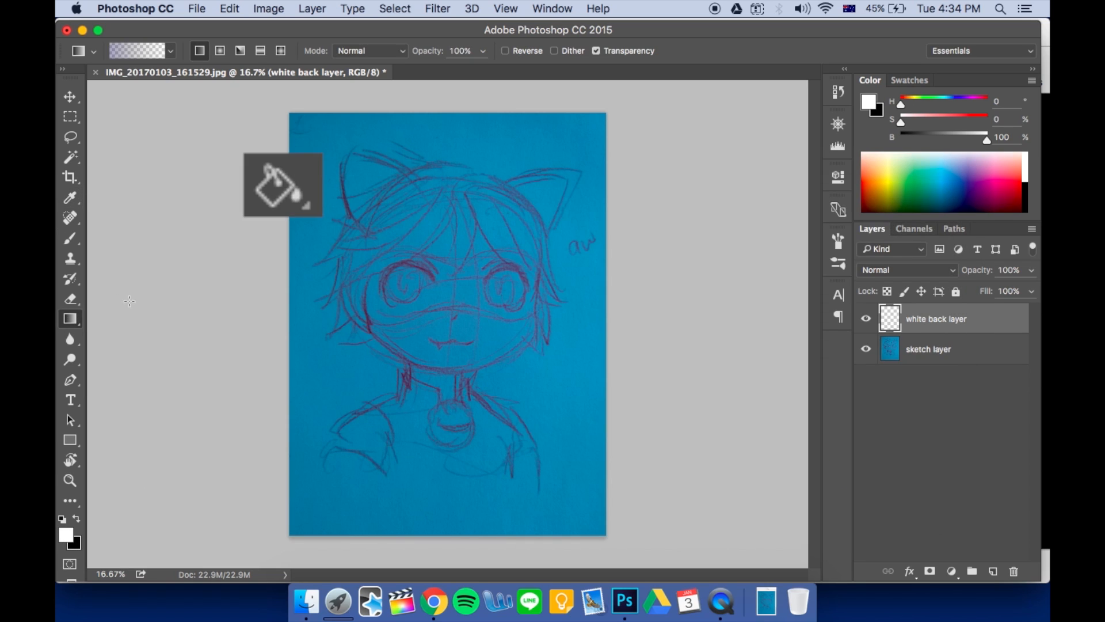
right_click(76, 326)
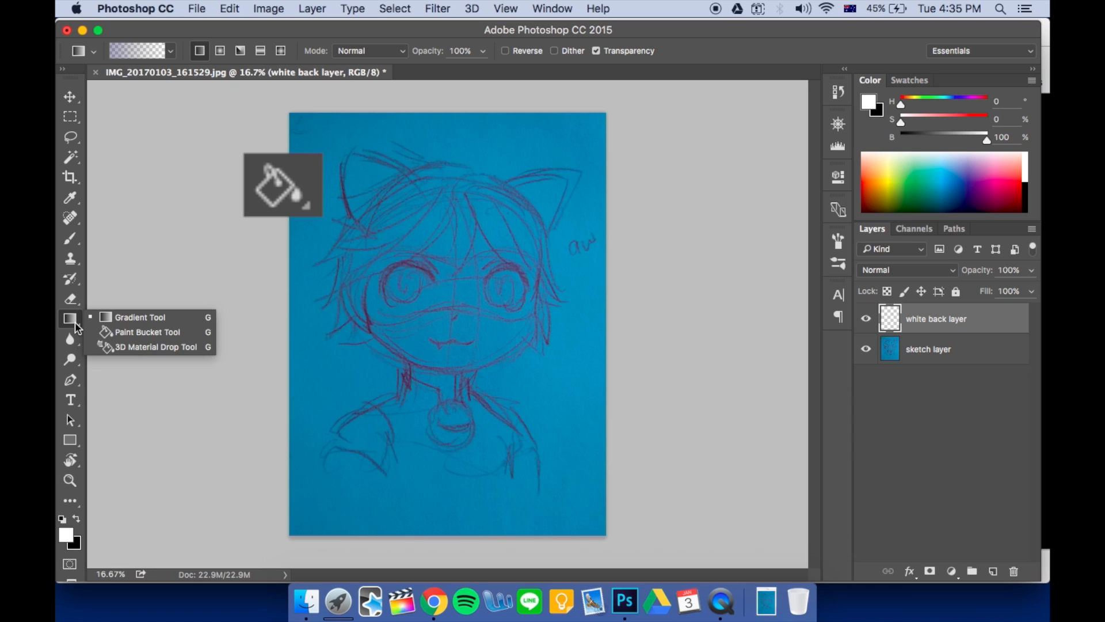
click(146, 334)
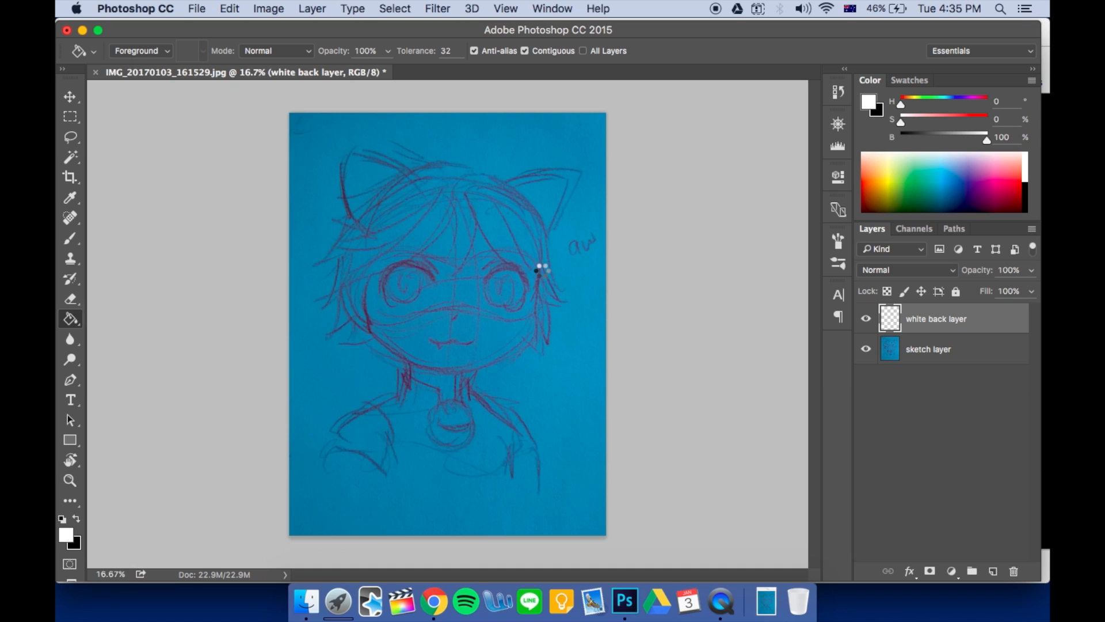
click(541, 270)
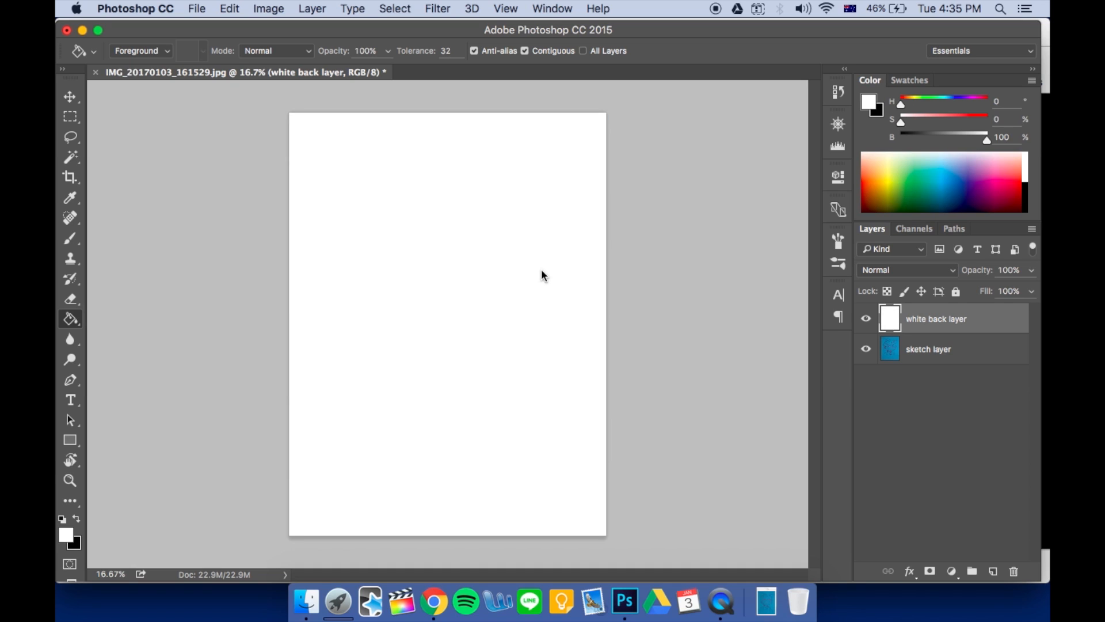
Toggle the white back layer's visibility, move it beneath the sketch layer, and check the order by hiding and showing the sketch
click(866, 319)
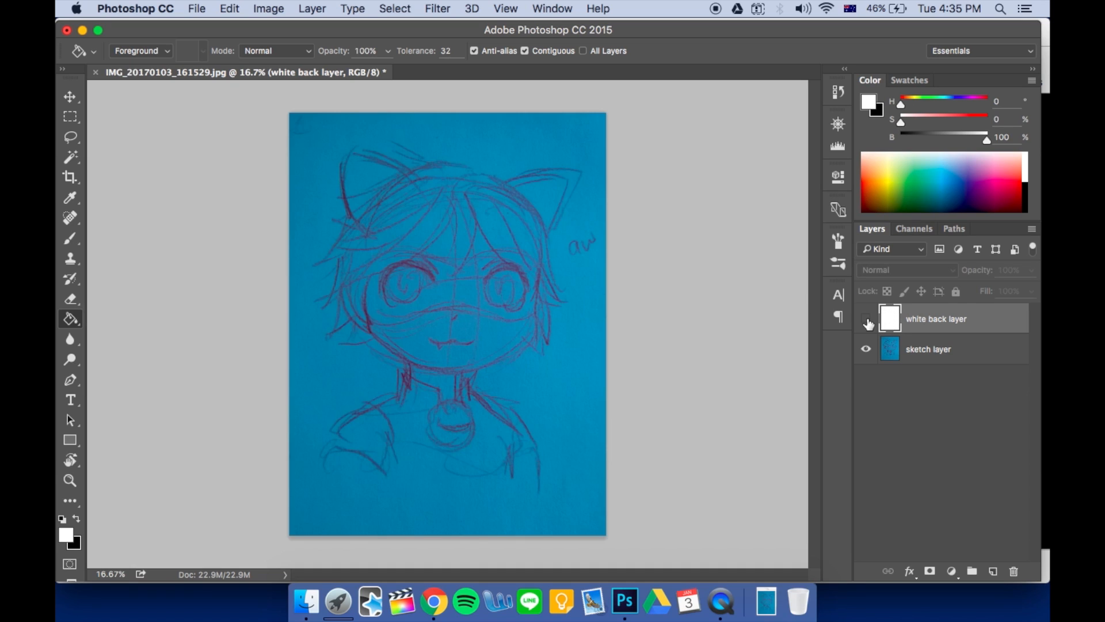
click(866, 319)
click(866, 320)
click(866, 320)
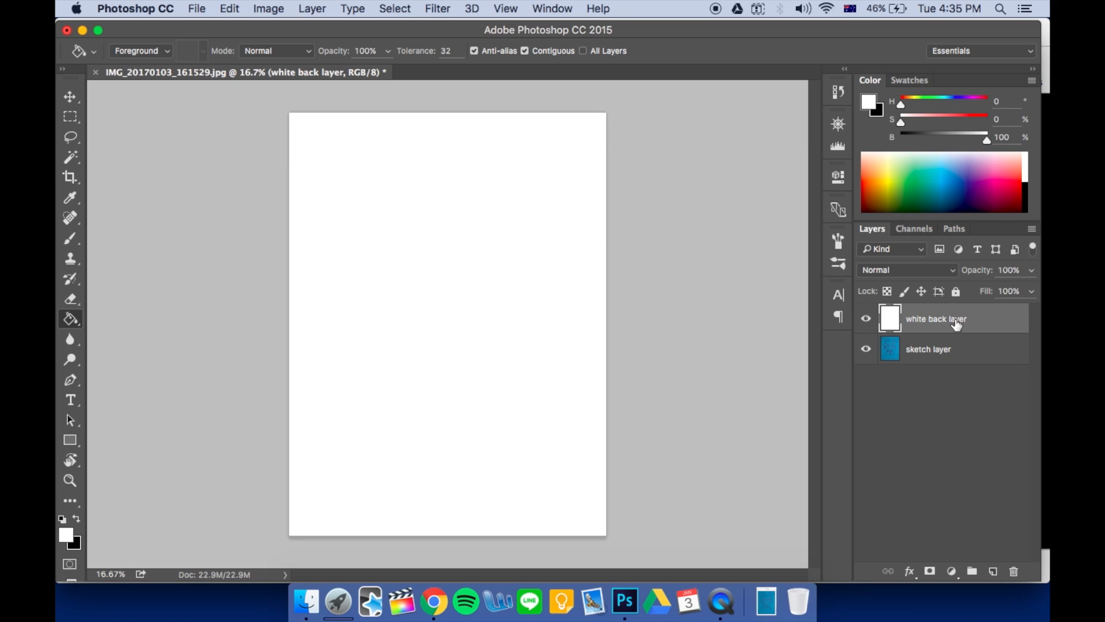
drag(955, 320, 957, 363)
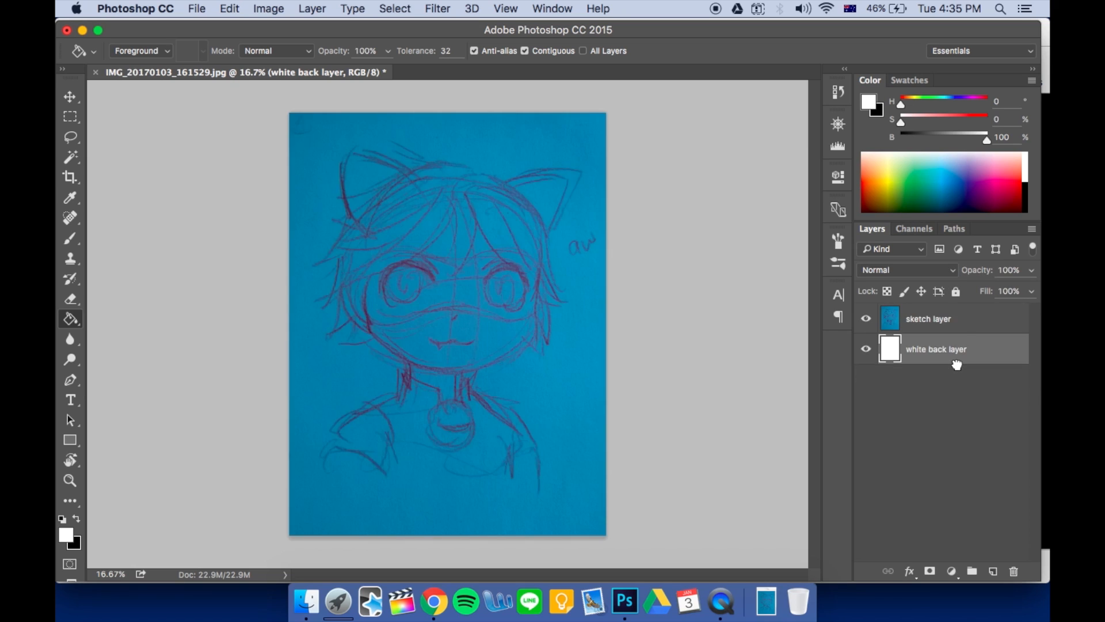
click(867, 319)
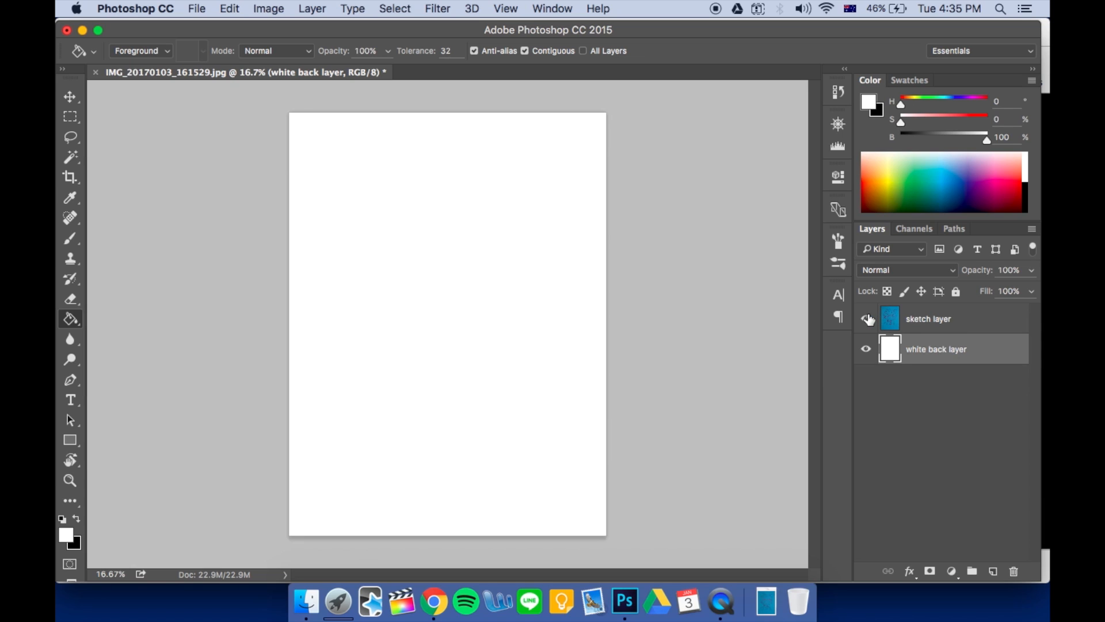
click(866, 319)
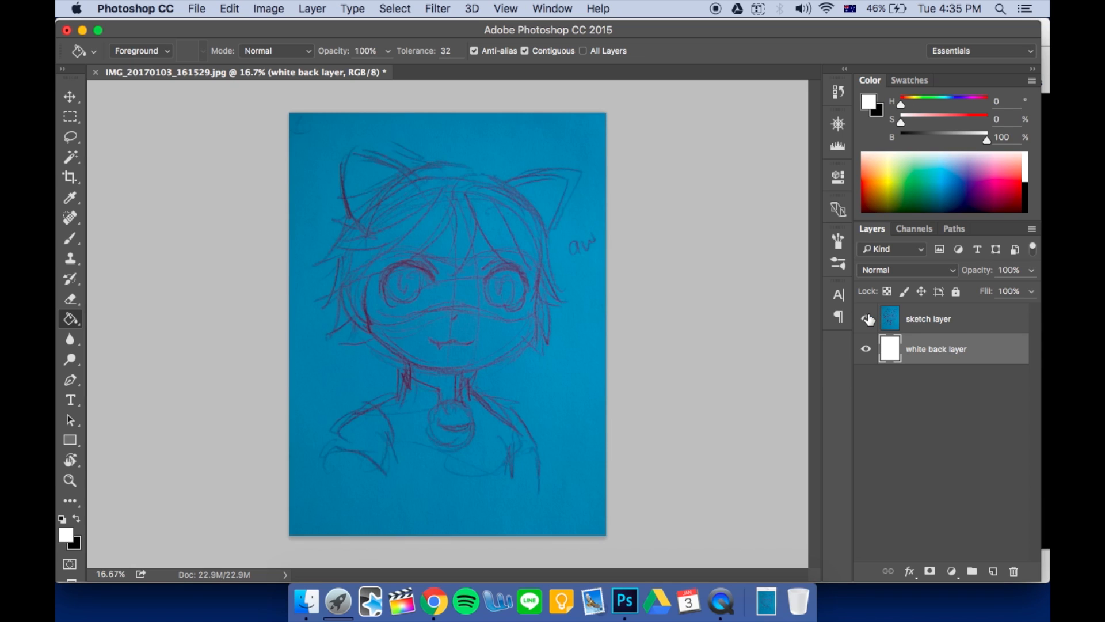
Reduce the sketch layer's opacity to 38%
click(973, 325)
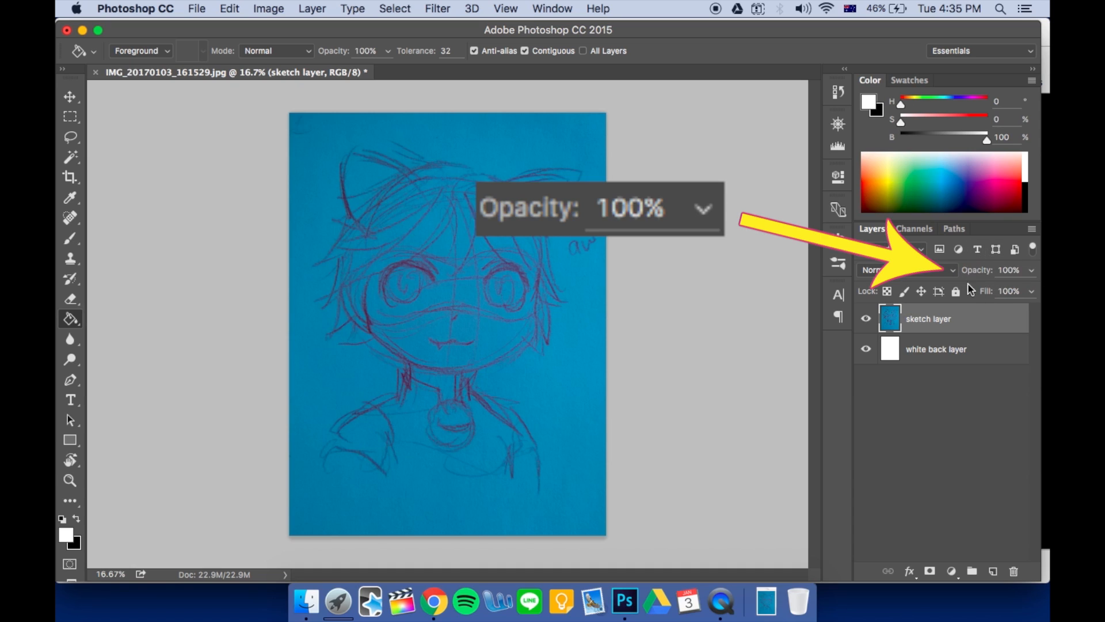
click(1030, 270)
mouse_move(1004, 288)
mouse_down()
mouse_move(956, 294)
mouse_move(978, 296)
mouse_up()
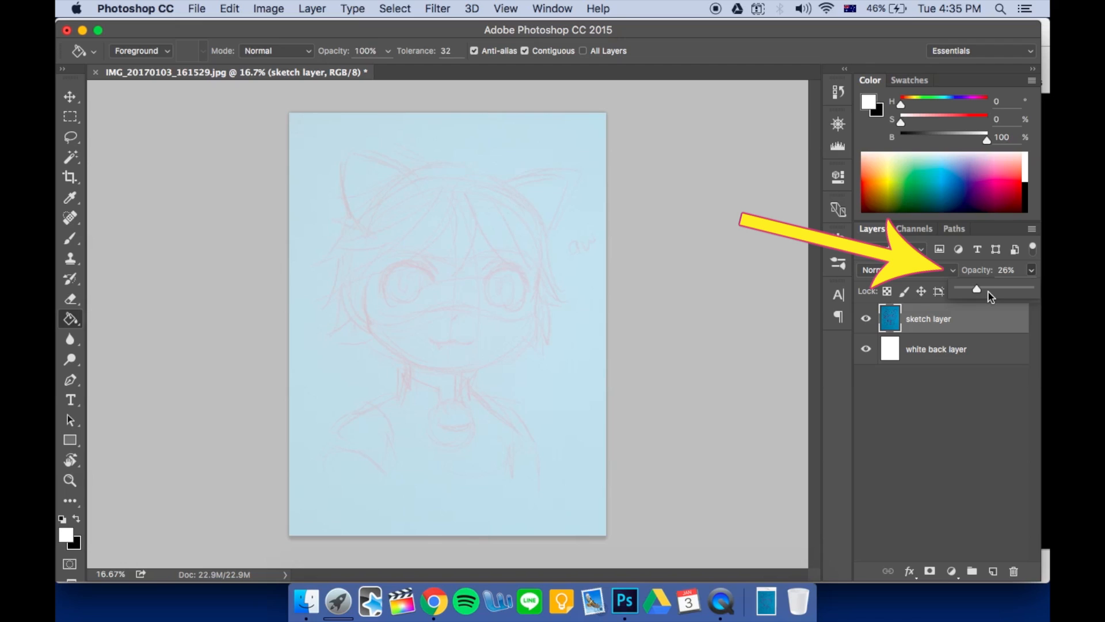
click(990, 290)
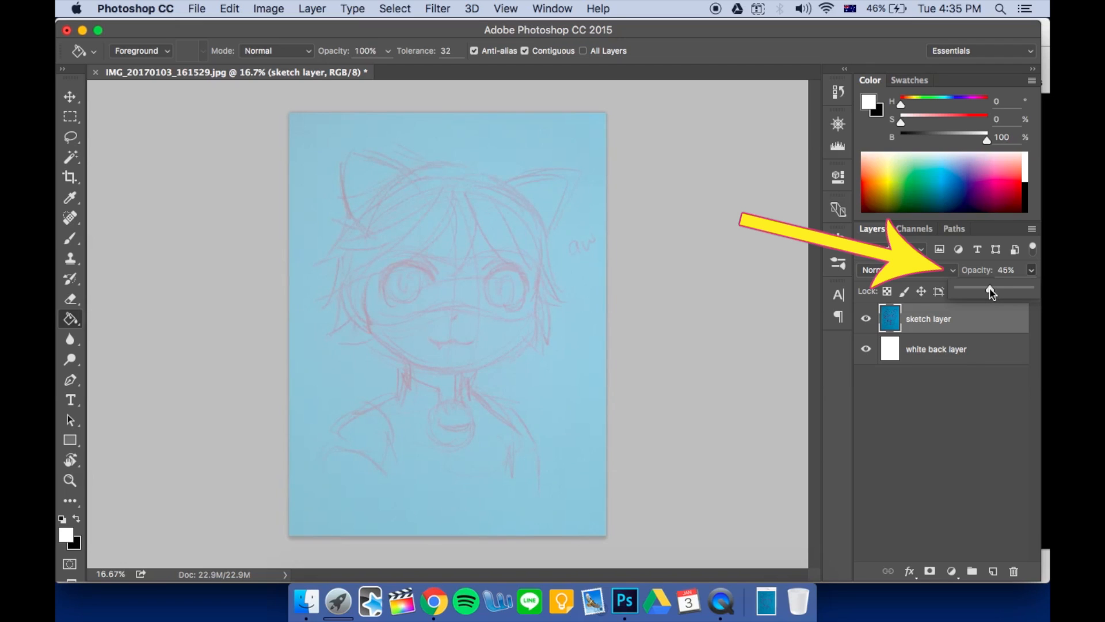
drag(991, 291, 985, 290)
click(982, 326)
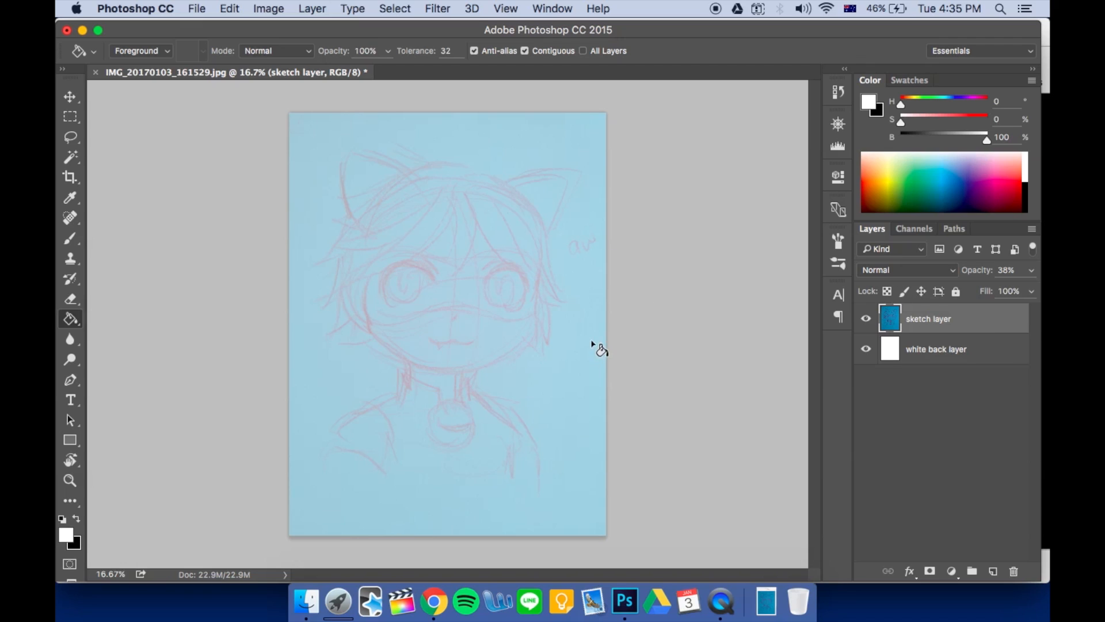
Add a new layer above the sketch layer and set the foreground colour to black (000000) for the Brush tool
key(b)
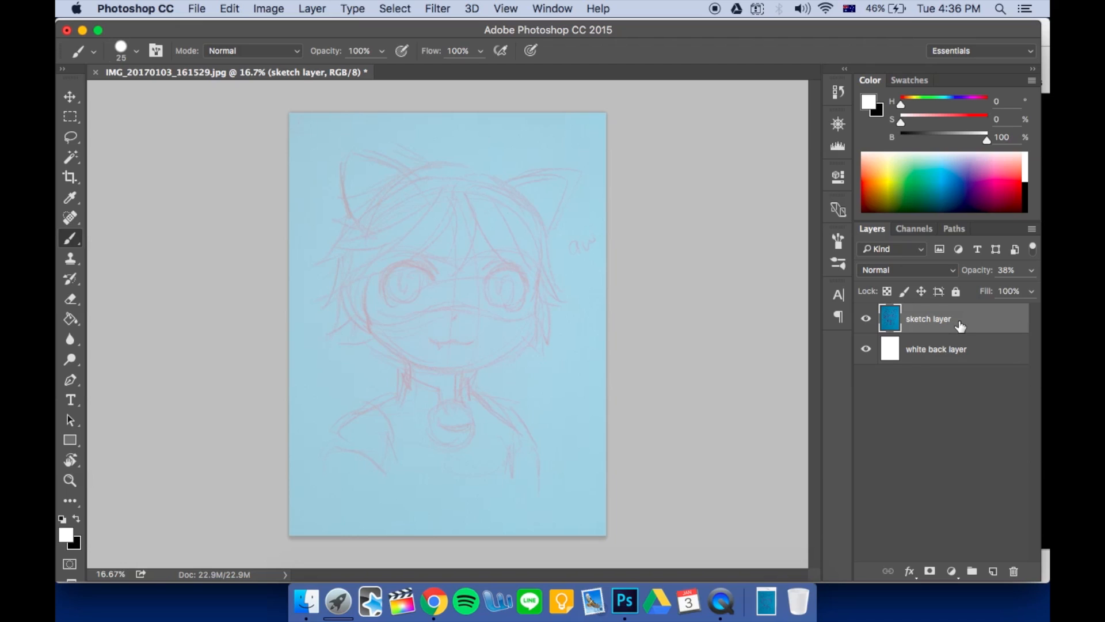
click(994, 573)
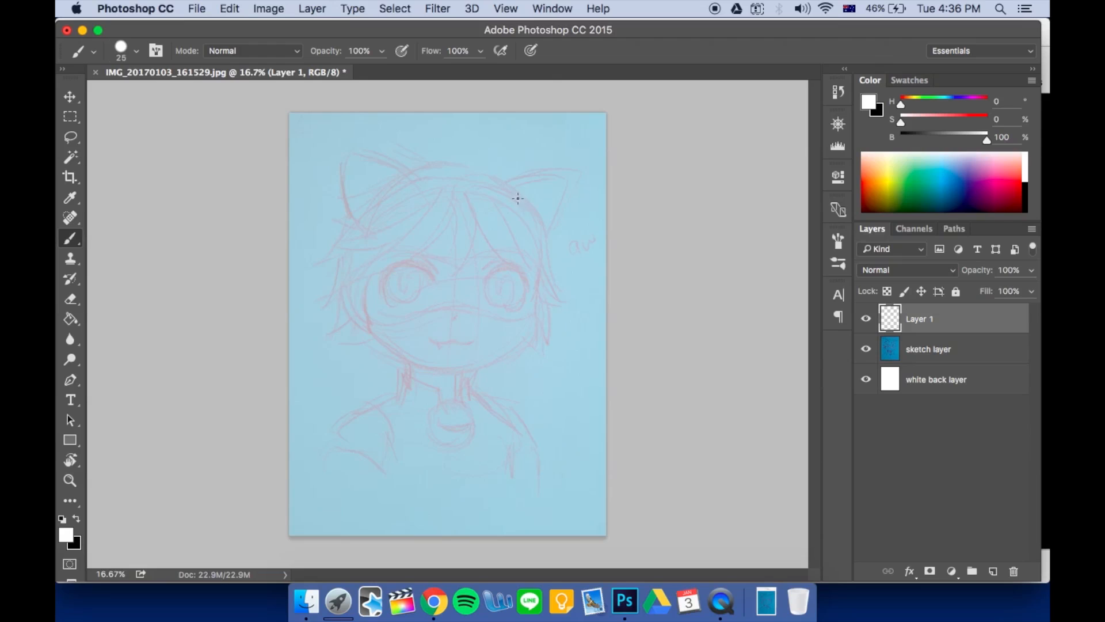
click(68, 537)
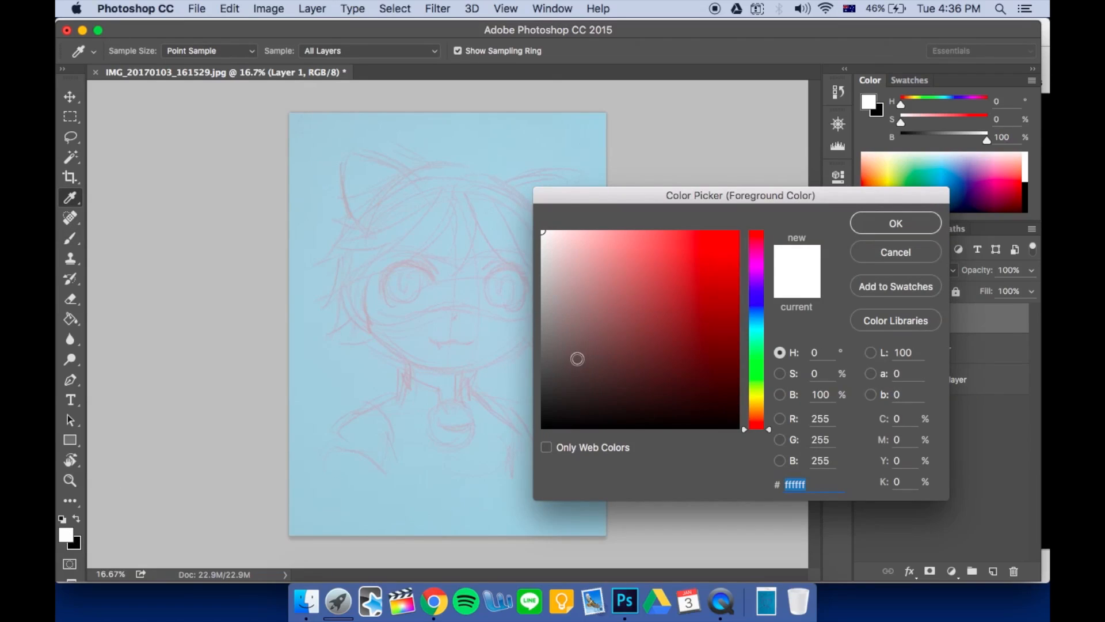
click(577, 358)
drag(577, 358, 521, 433)
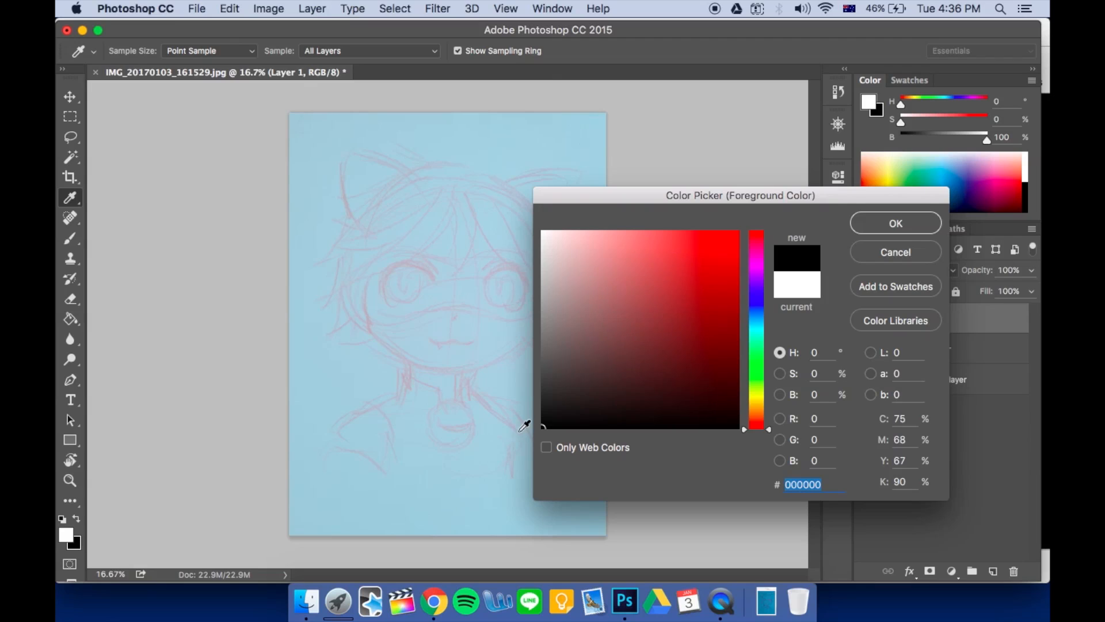
click(895, 223)
key(b)
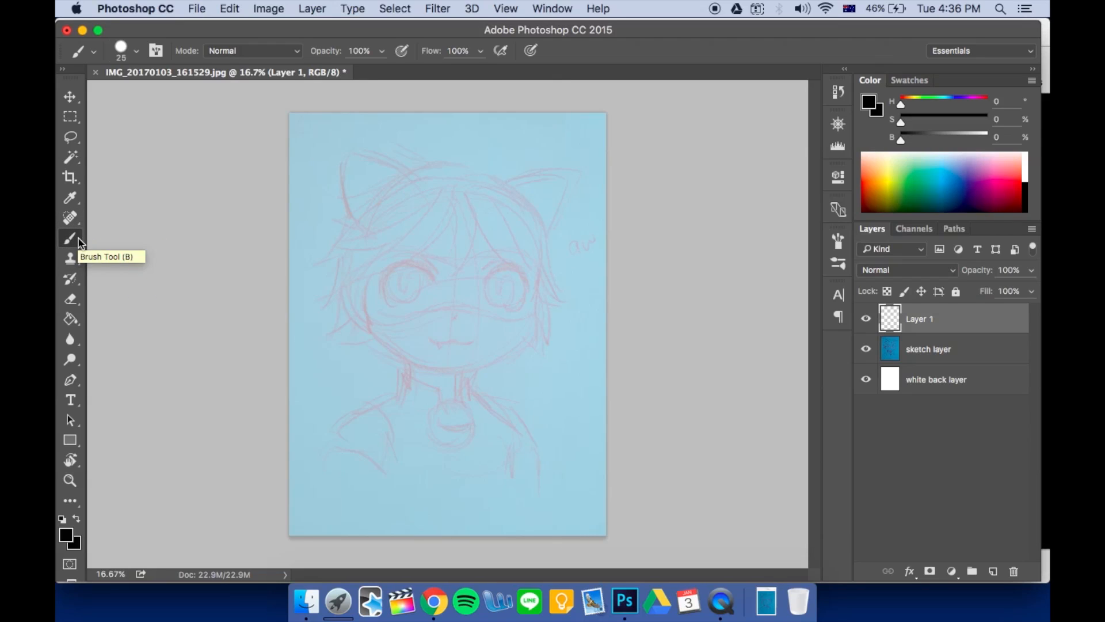
Browse the brush presets and change their display from text only to stroke thumbnails
click(137, 55)
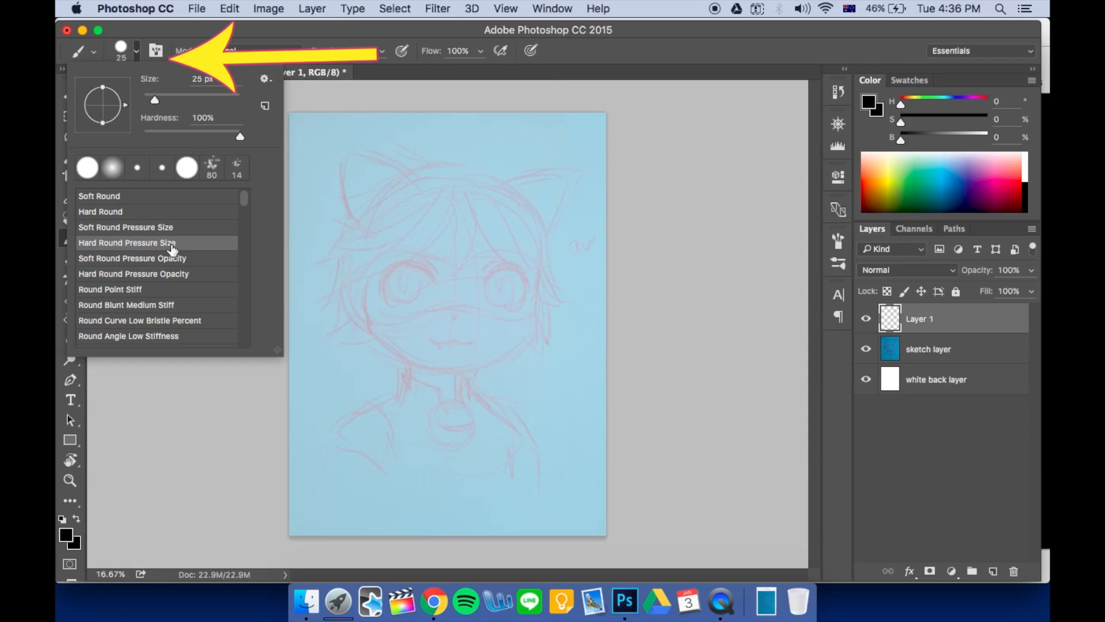
scroll(173, 248, down, 3)
scroll(173, 249, up, 3)
click(264, 78)
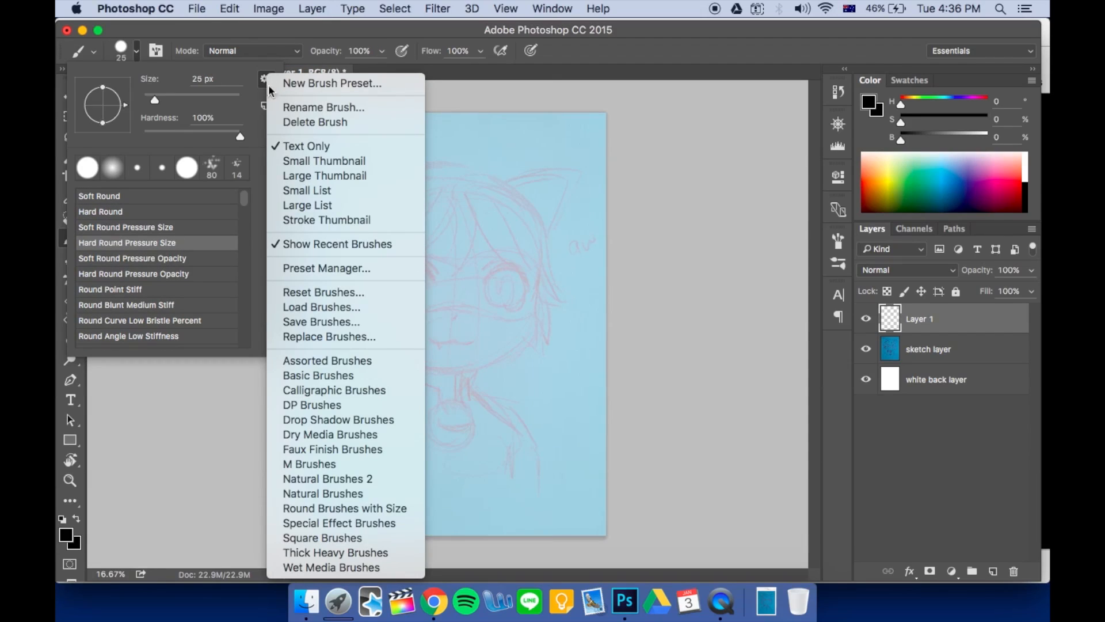
click(308, 161)
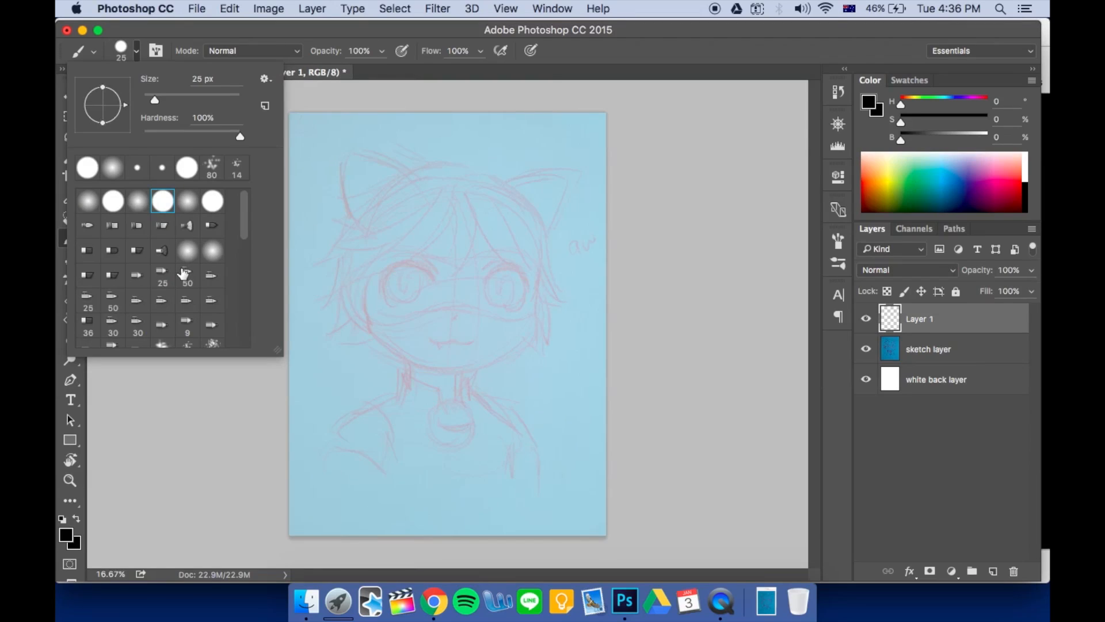
click(268, 81)
click(322, 220)
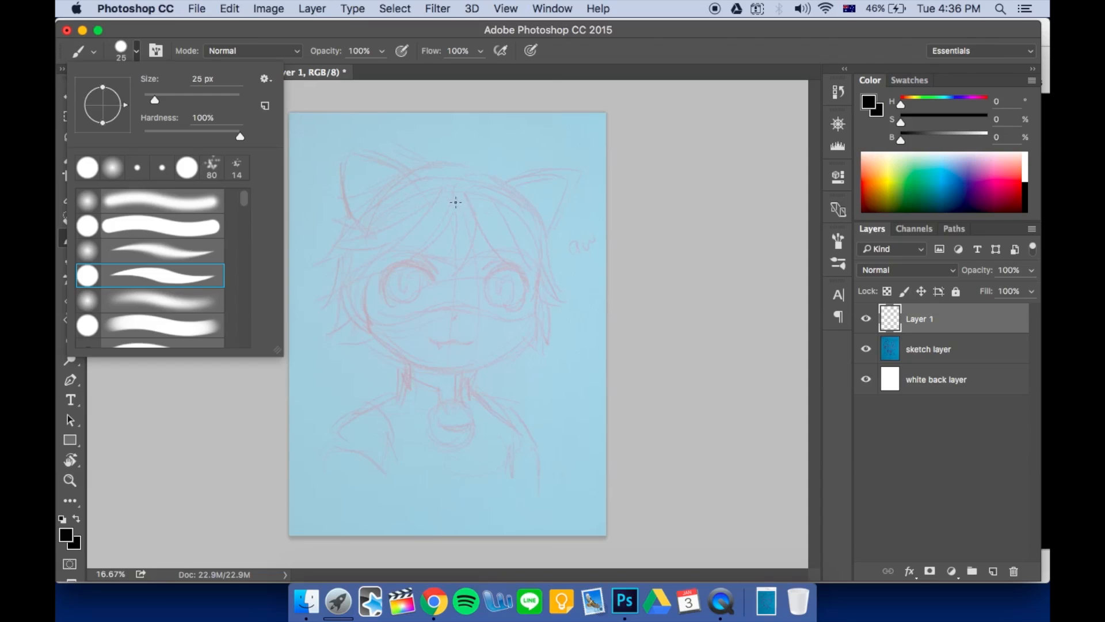
Draw long wavy black test strokes over the sketch on the new layer with the 25 px Hard Round Pressure Size brush
drag(444, 192, 522, 391)
mouse_move(471, 177)
mouse_down()
mouse_move(504, 254)
mouse_move(522, 351)
mouse_move(552, 276)
mouse_move(506, 173)
mouse_move(388, 161)
mouse_move(345, 196)
mouse_move(438, 386)
mouse_up()
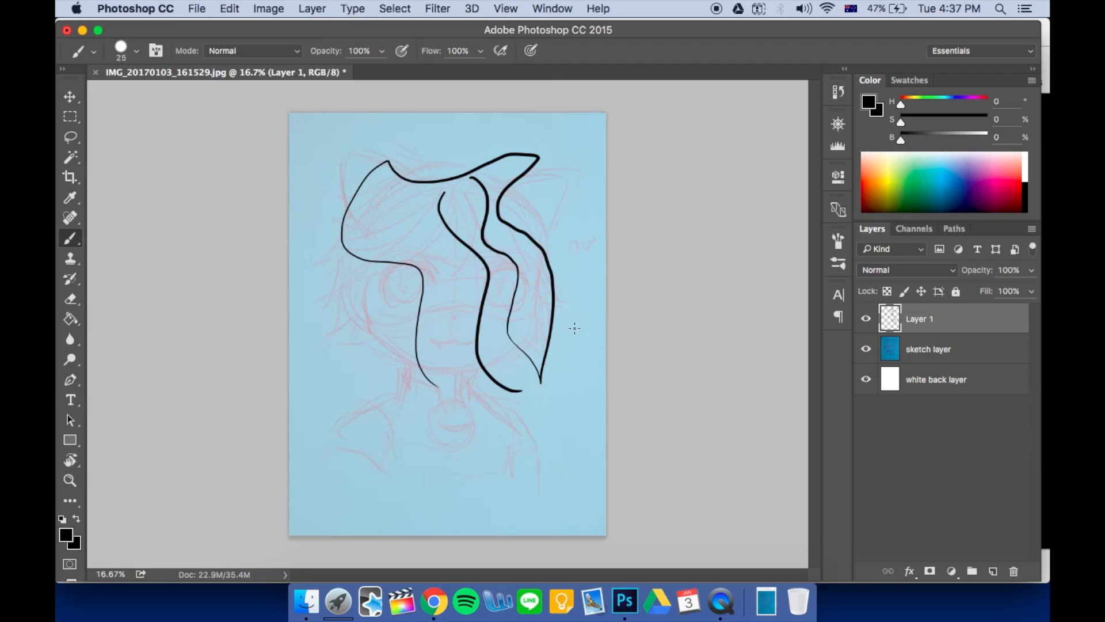
Undo all the wavy black test strokes on the layer above the sketch using Step Backward
click(229, 8)
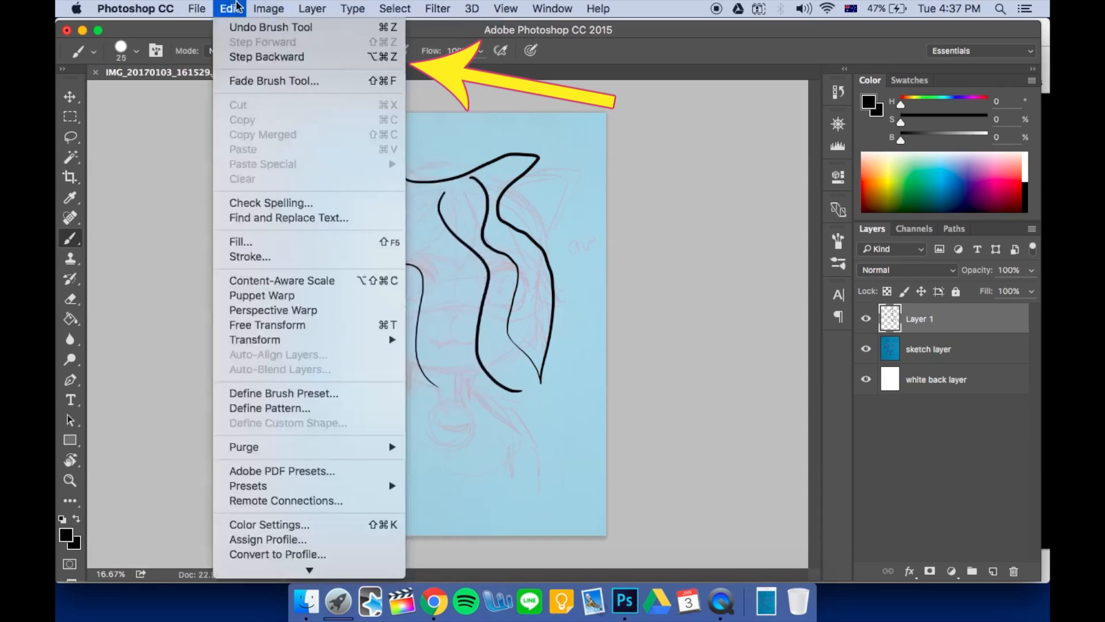
click(395, 56)
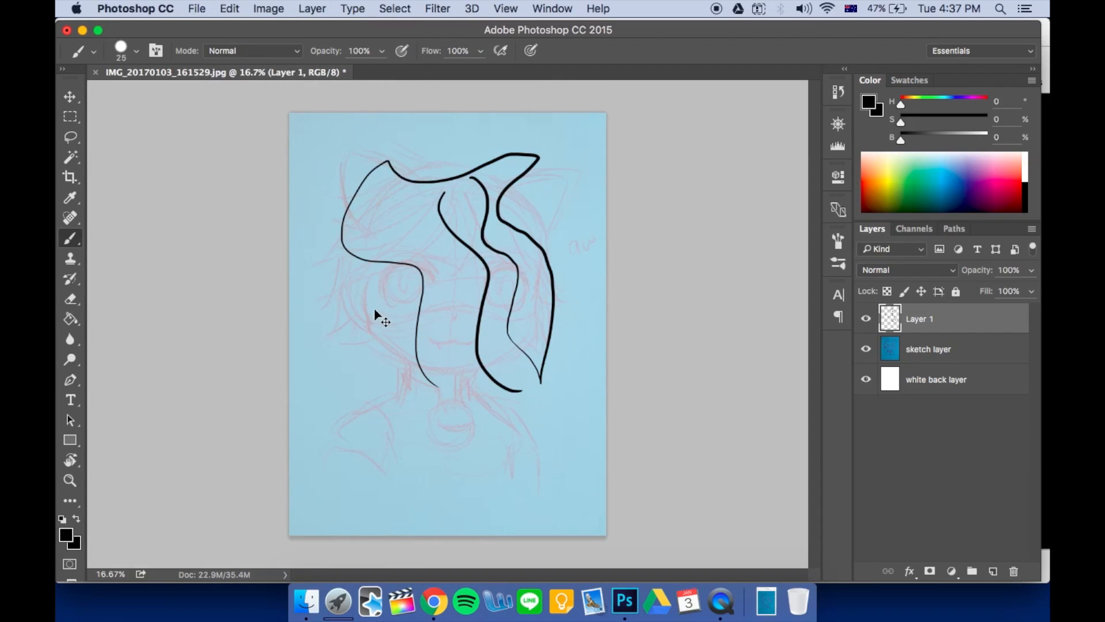
key(alt+super+z)
key(alt+super+z)
key(alt+super+z)
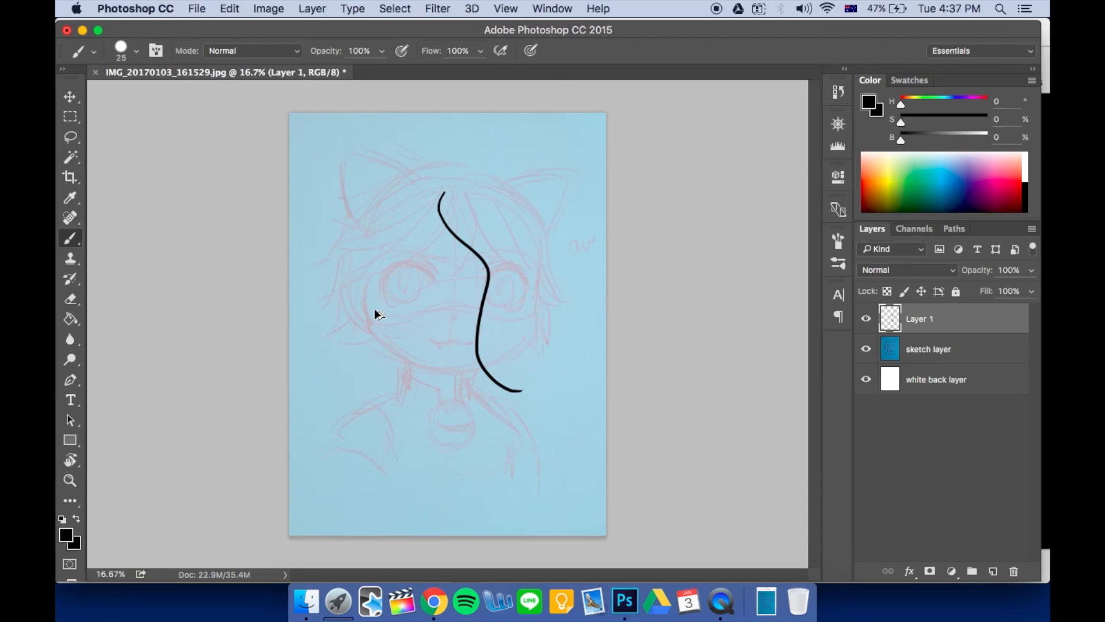
key(alt+super+z)
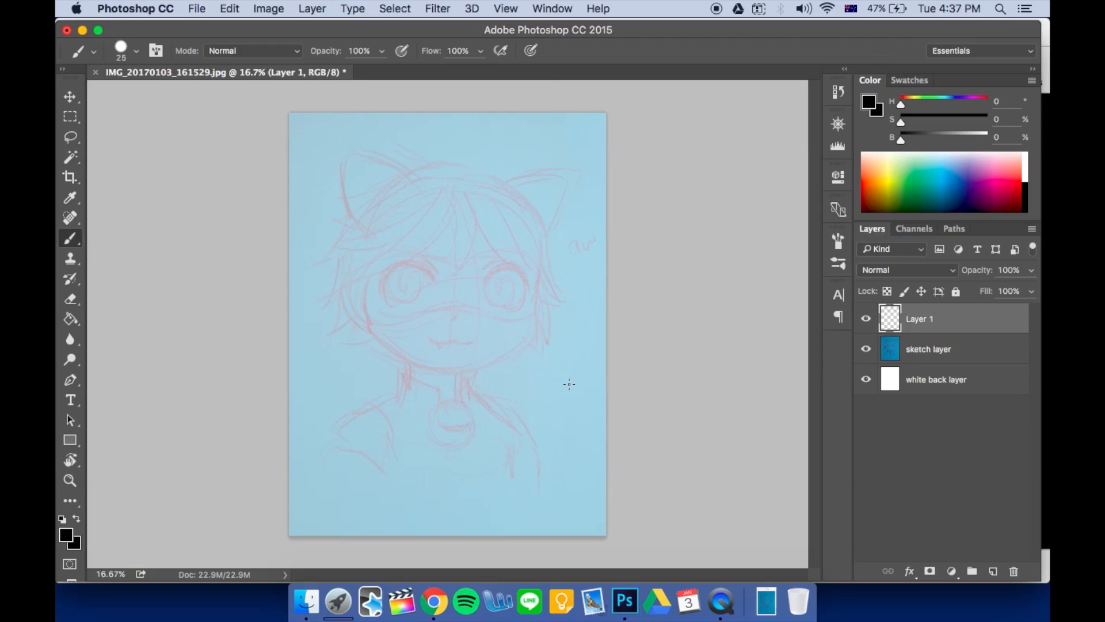
Scribble loops over the sketch on Layer 1, and hide and show that layer
mouse_move(392, 172)
mouse_down()
mouse_move(439, 402)
mouse_move(409, 294)
mouse_move(517, 350)
mouse_move(470, 305)
mouse_up()
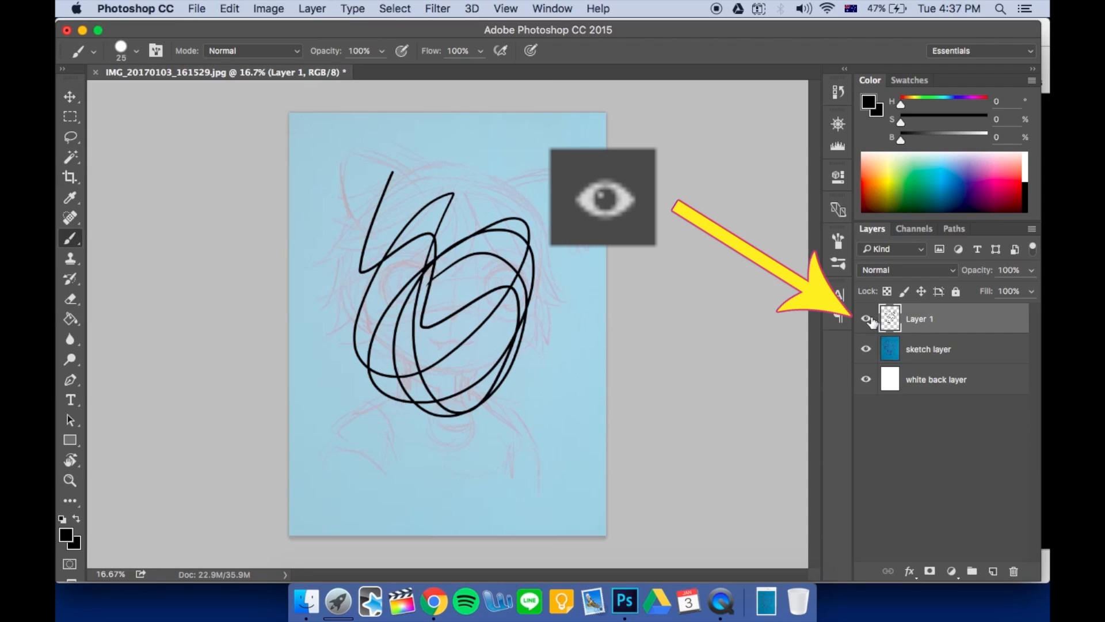
click(866, 318)
click(866, 319)
Delete Layer 1 containing the looping scribble
right_click(985, 313)
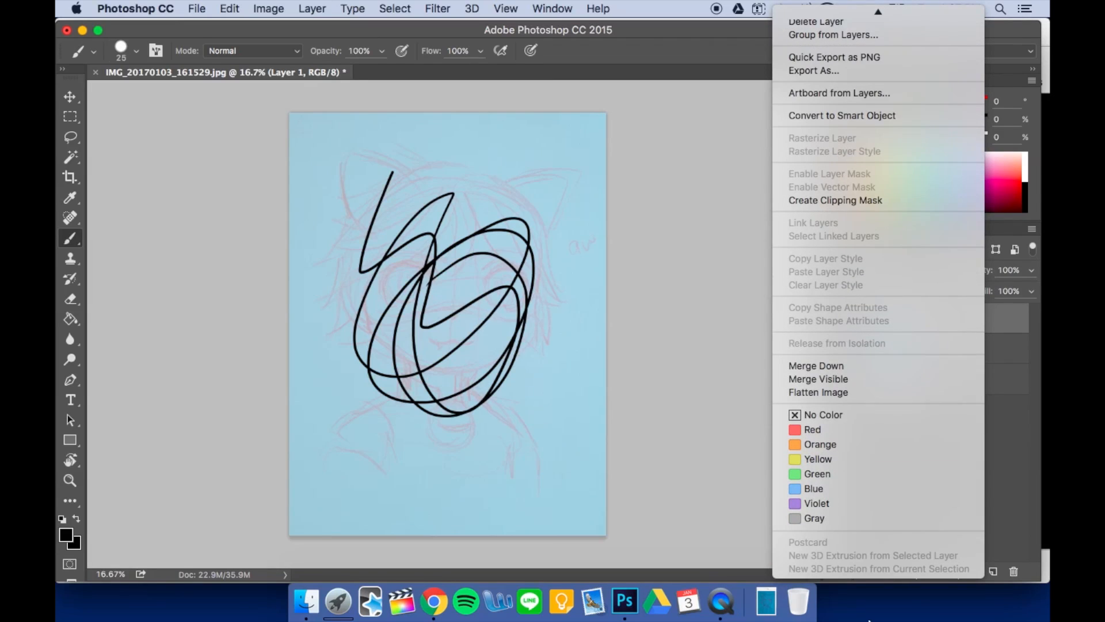
mouse_move(866, 9)
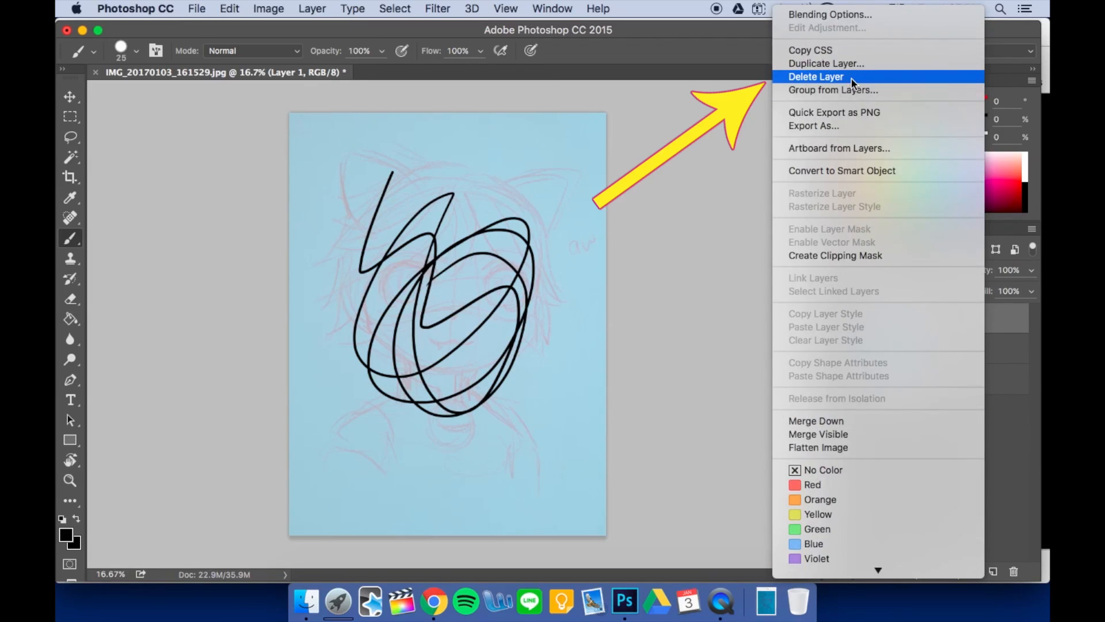
click(852, 78)
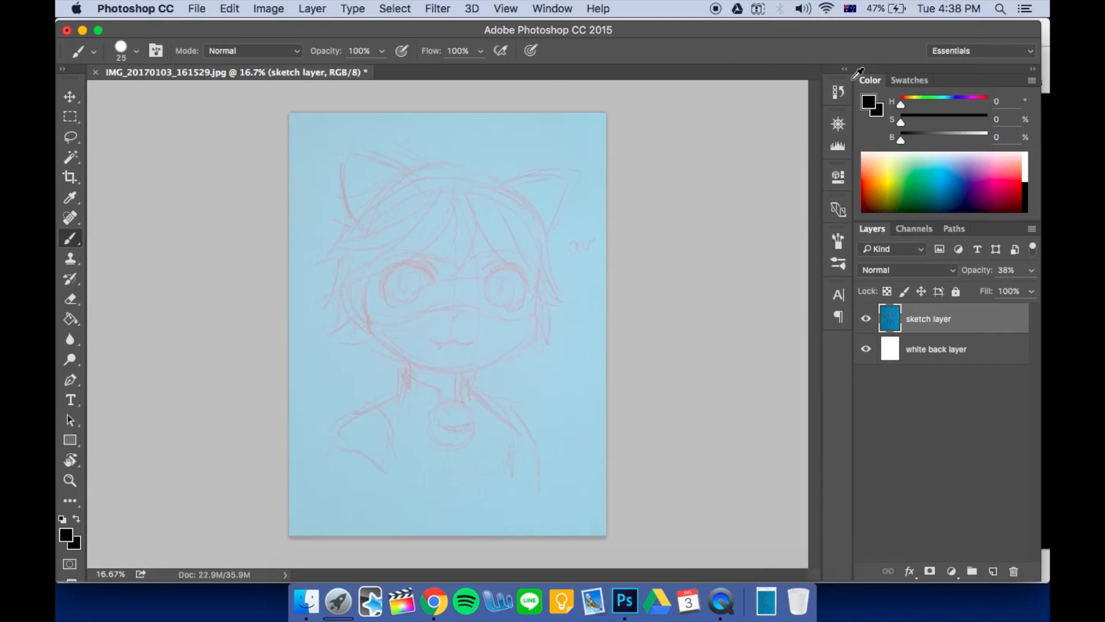
Draw a zigzag test stroke on a new layer above the sketch layer and discard that layer
click(994, 570)
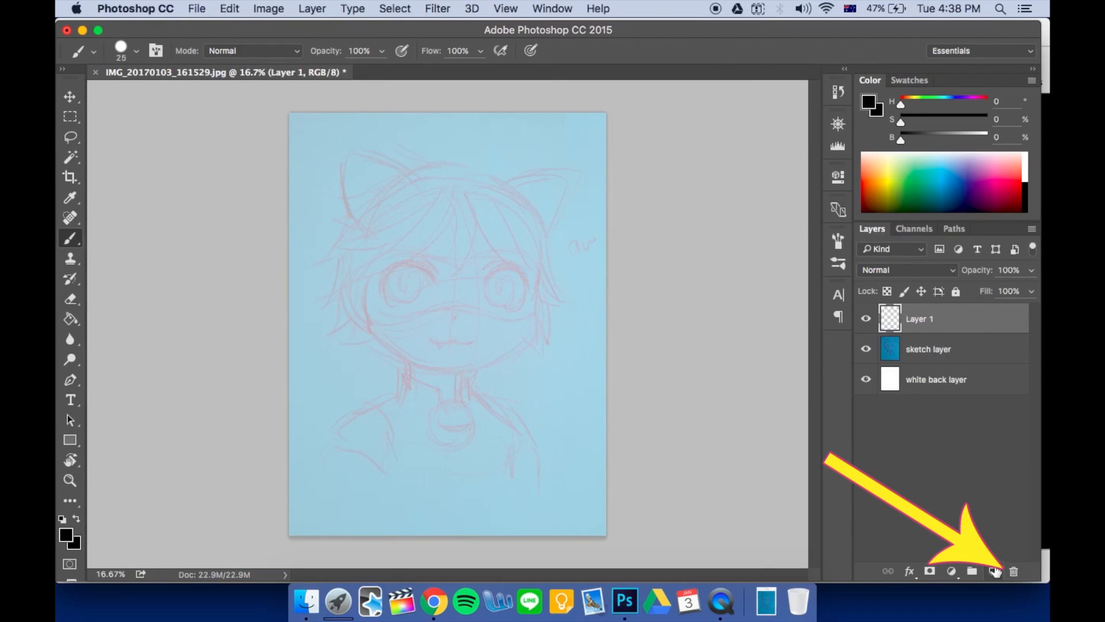
drag(383, 301, 510, 373)
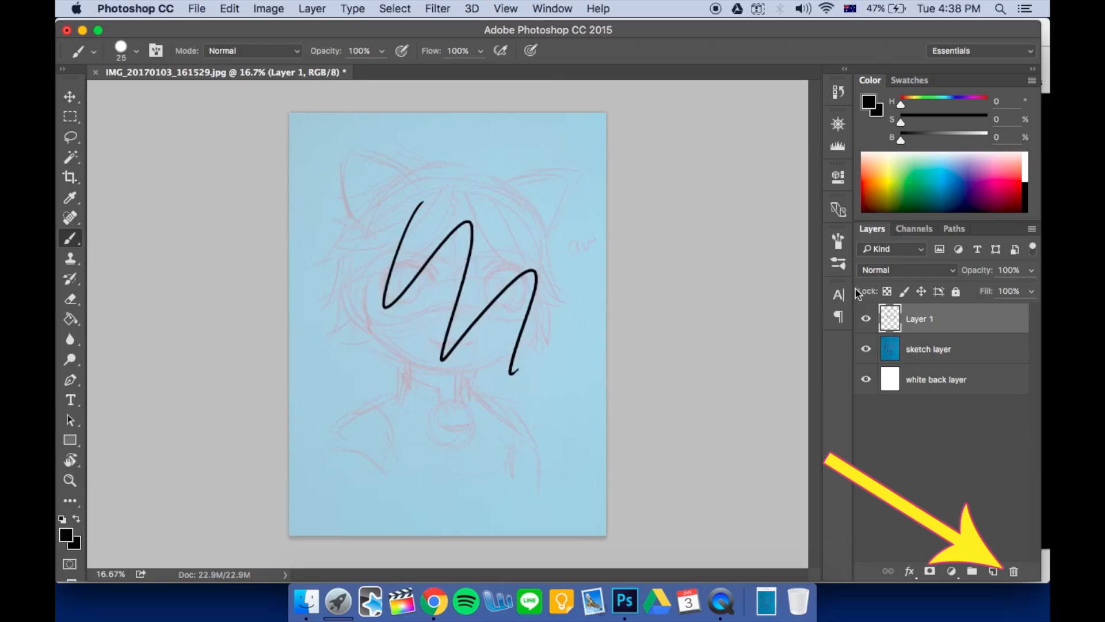
drag(1001, 322, 1014, 571)
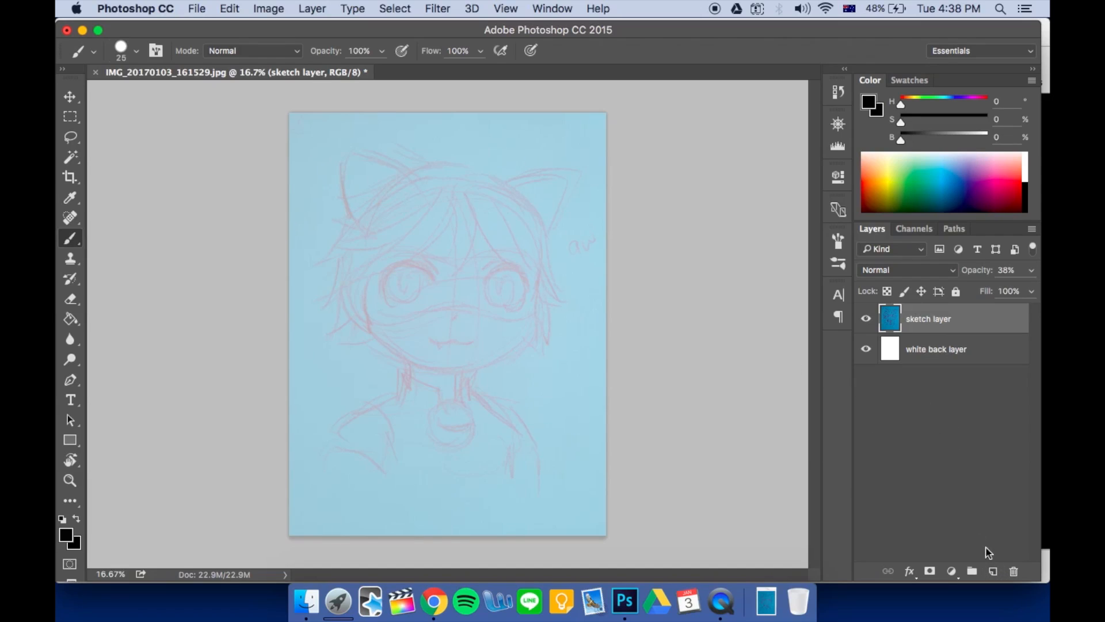
Add a new layer above the sketch layer and name it "black line layer"
click(993, 571)
double_click(919, 319)
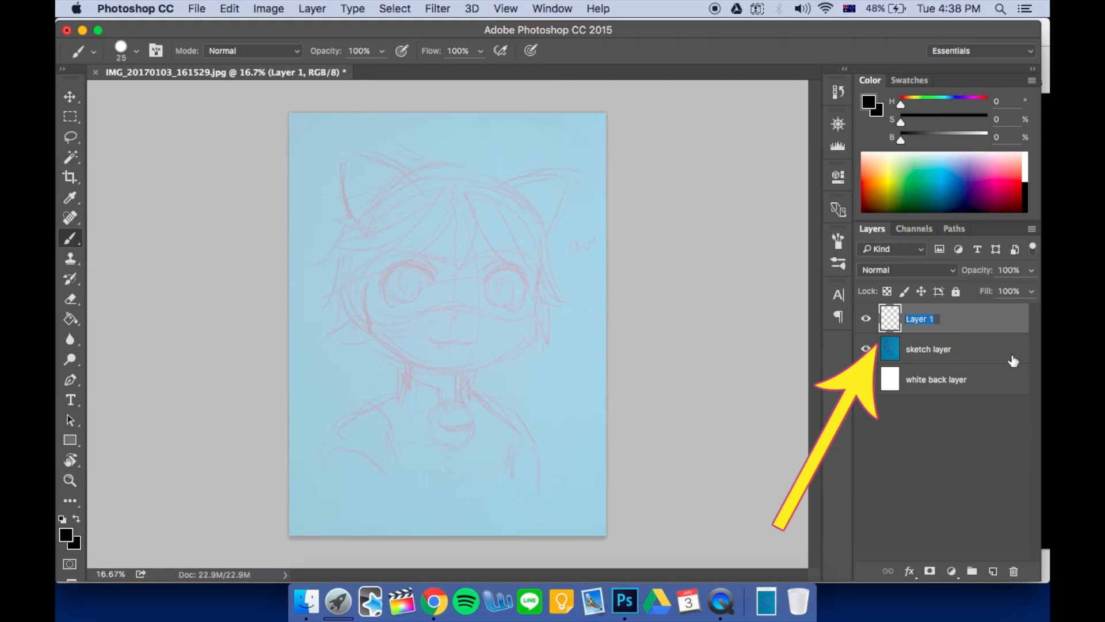
text(black line layer)
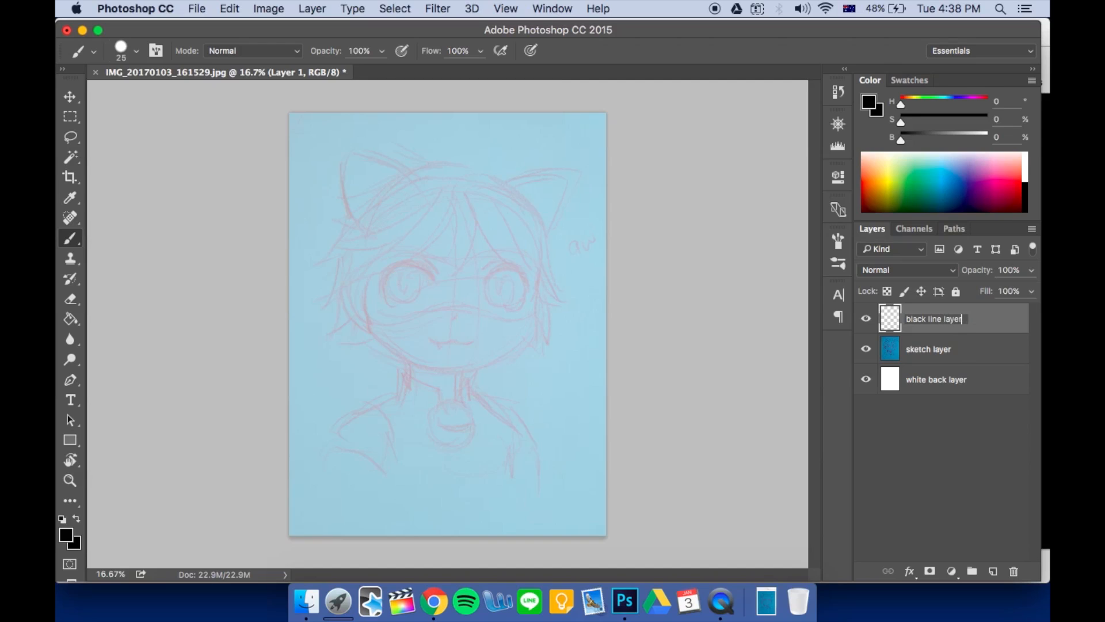
key(Return)
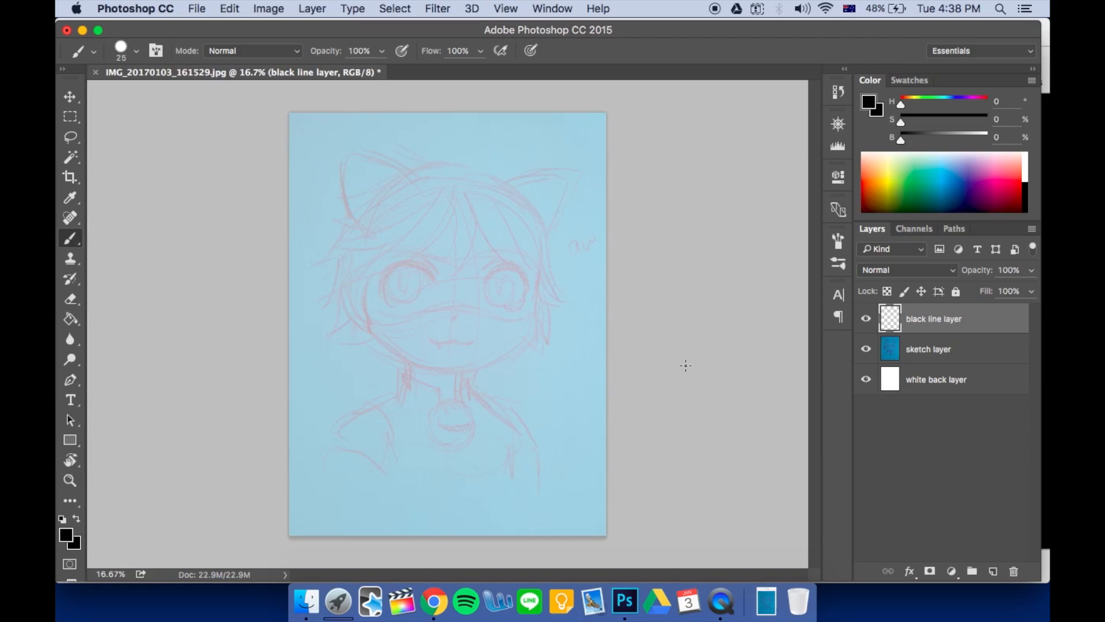
Lock all attributes of the sketch layer and the white back layer
click(936, 350)
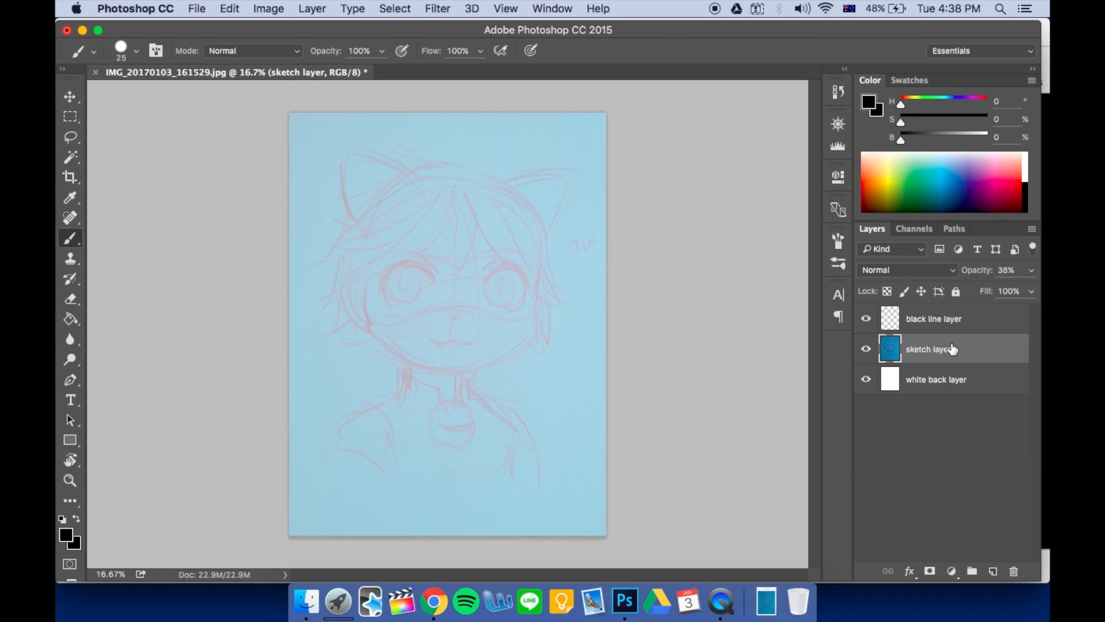
click(956, 292)
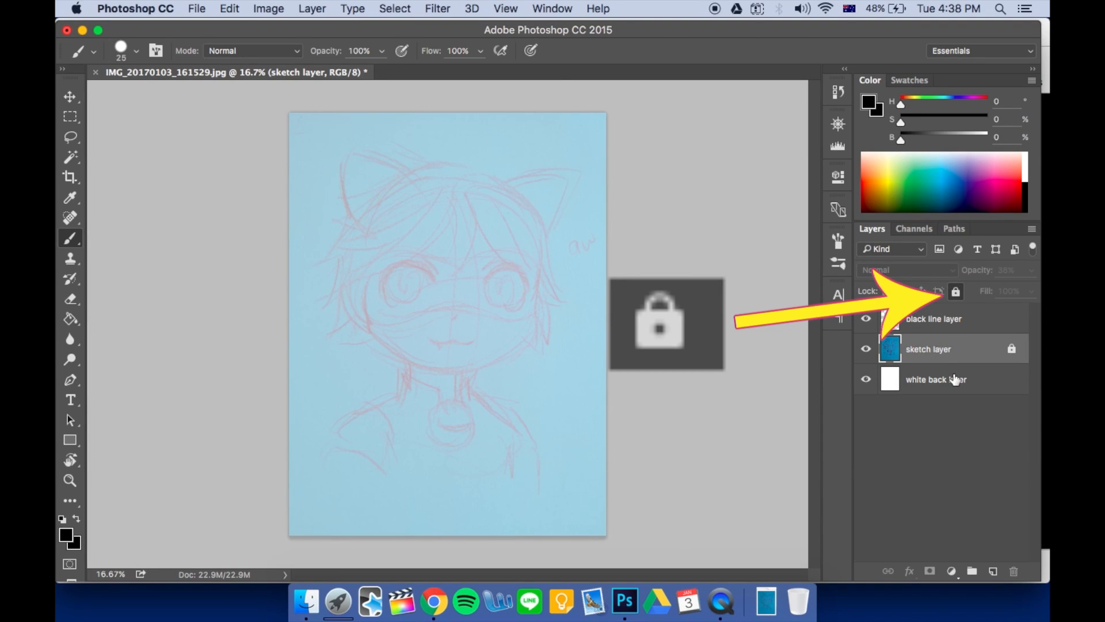
click(955, 380)
click(956, 293)
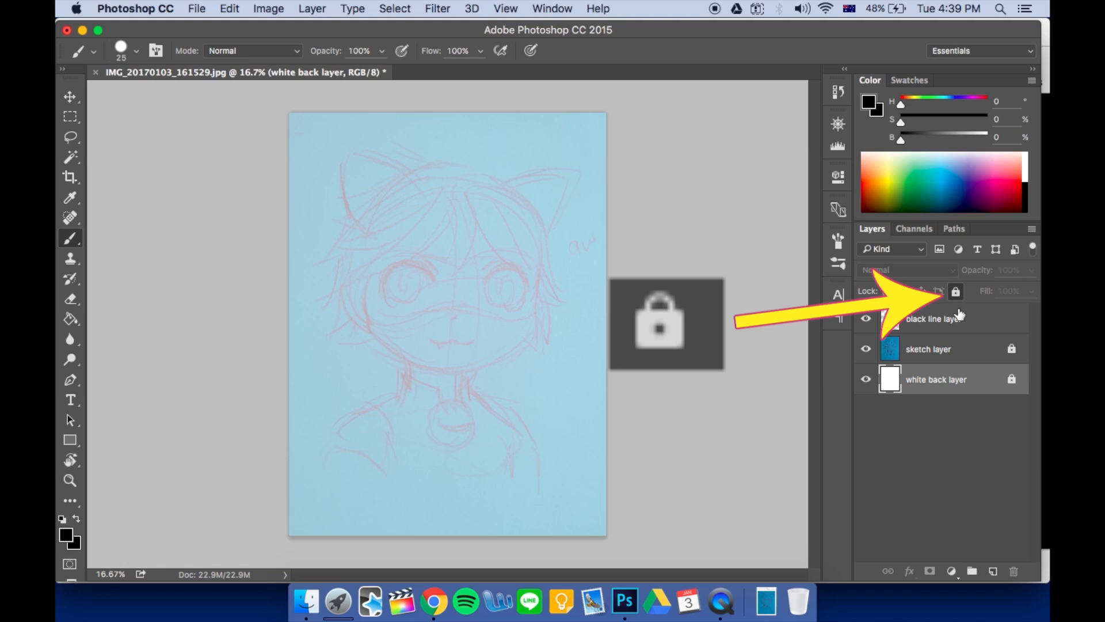
Try to paint on the locked sketch layer with the Brush tool
click(959, 348)
click(471, 292)
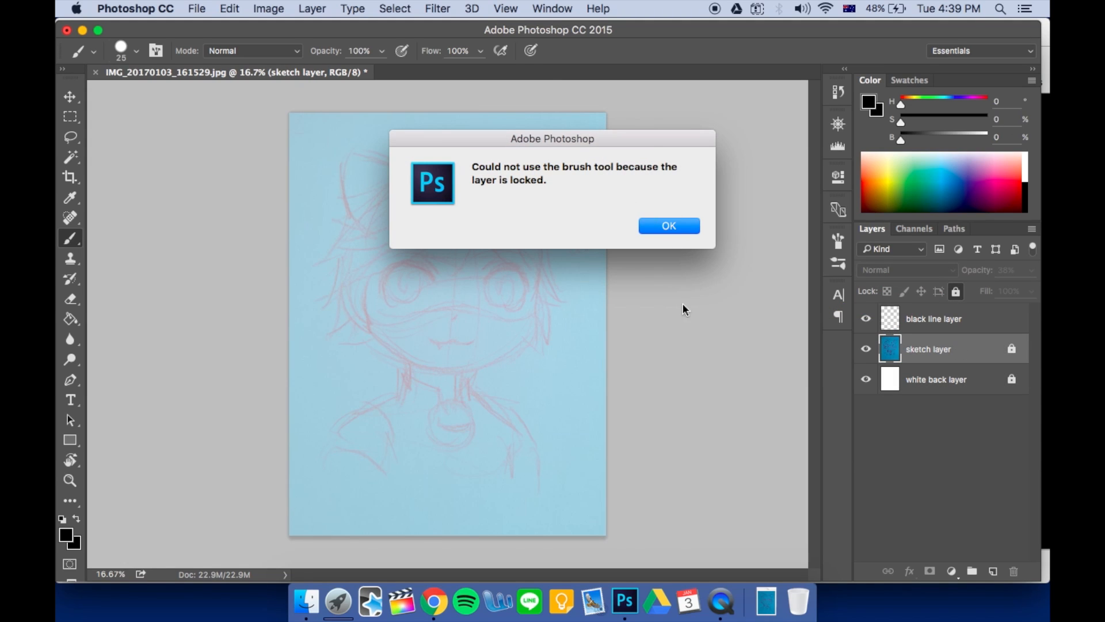
click(649, 225)
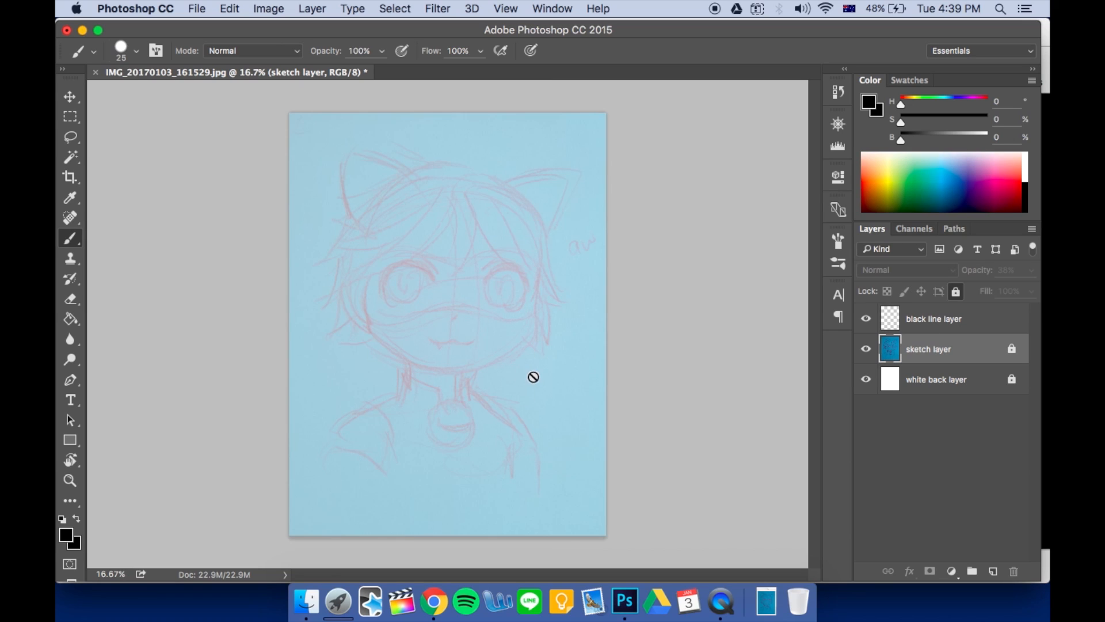
Make the black line layer active and undo the stray brush dot on the forehead
click(979, 320)
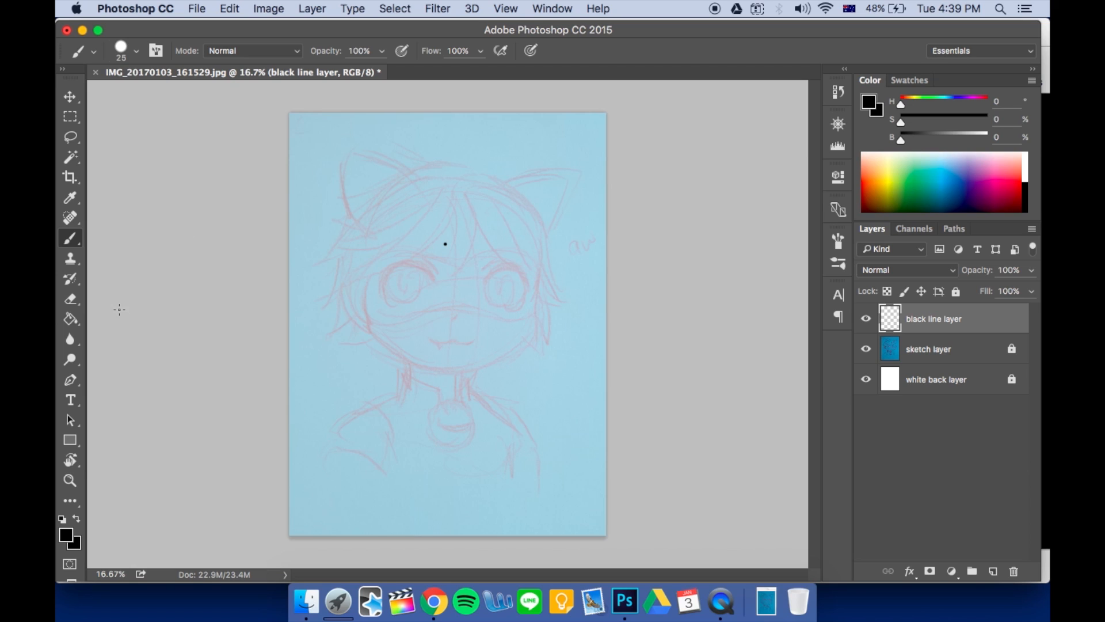
click(69, 482)
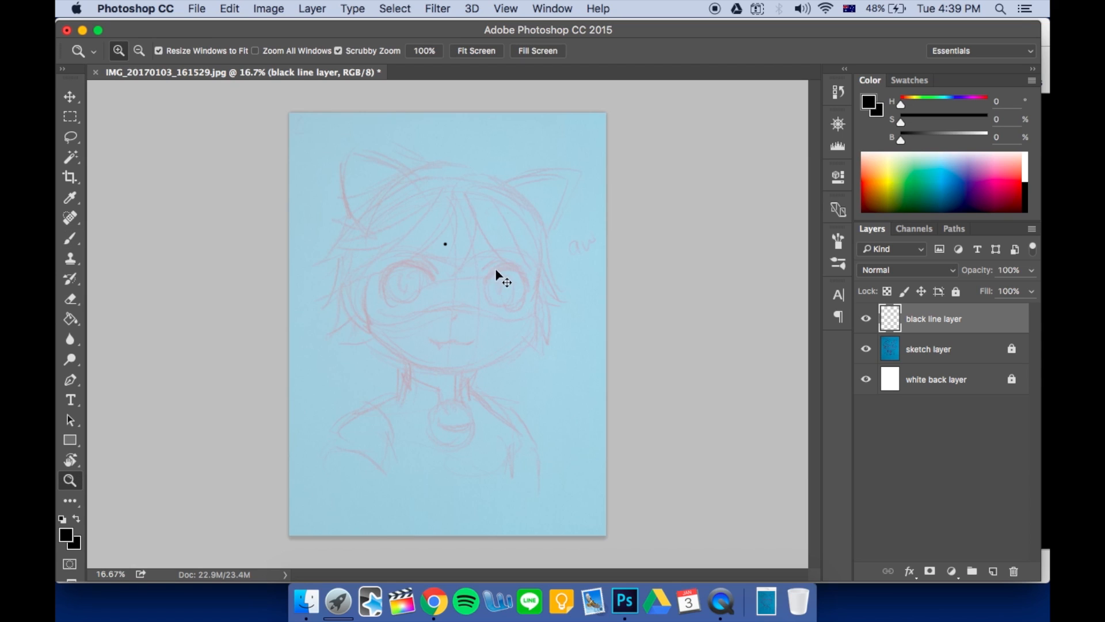
key(super+alt+z)
Examine the sketch's eyes and mouth up close at 56.8% zoom, repositioning the canvas with the Hand tool
click(447, 328)
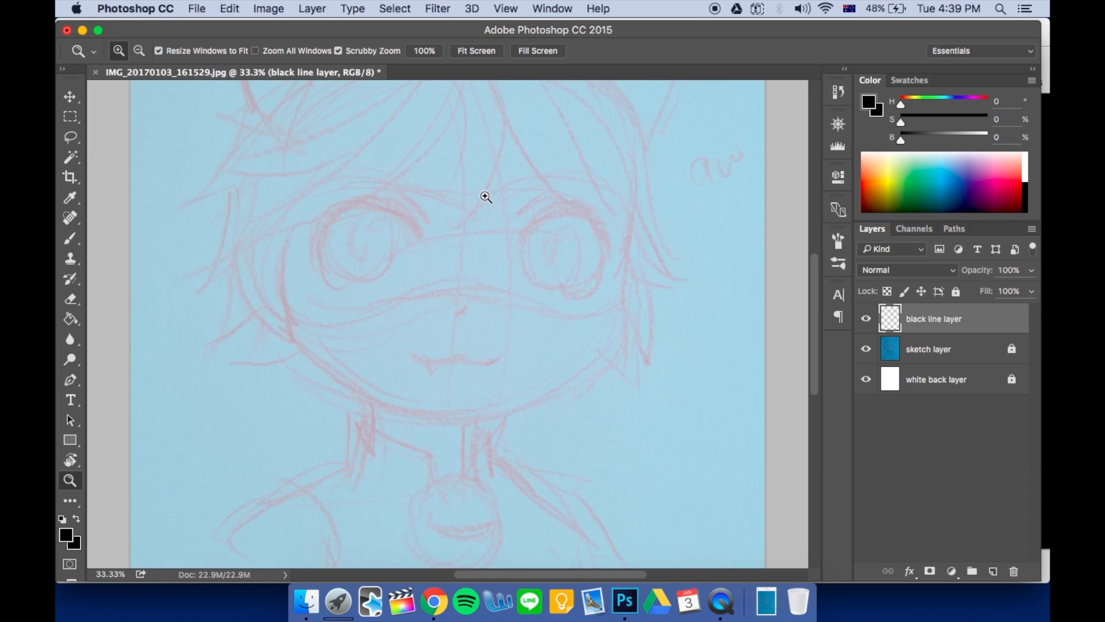
click(373, 366)
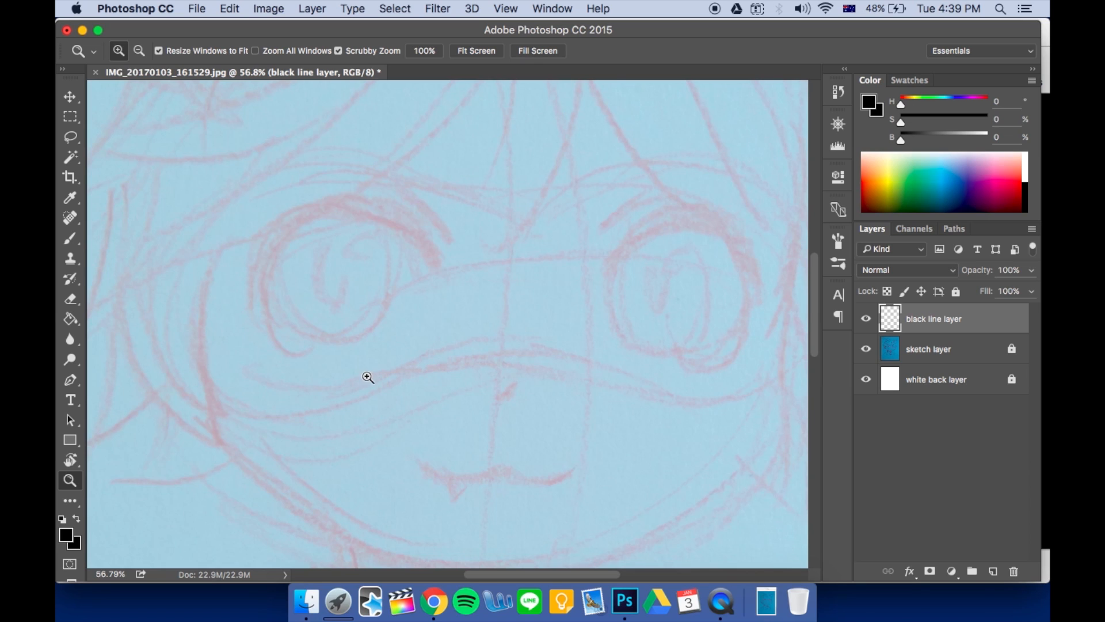
click(71, 99)
click(77, 105)
click(71, 91)
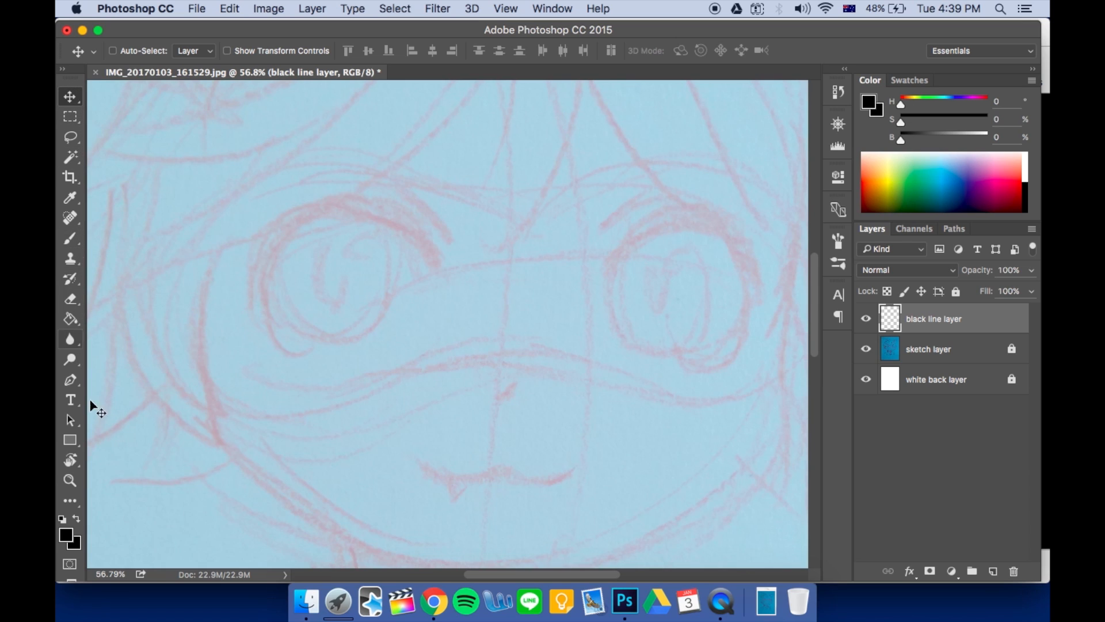
click(80, 461)
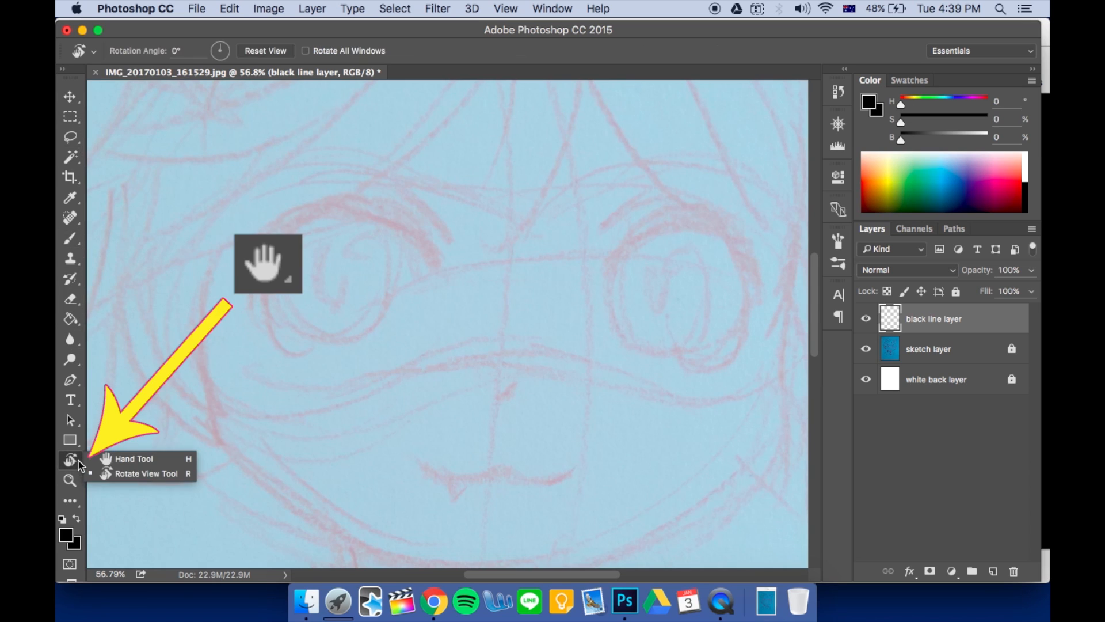
click(114, 455)
mouse_move(515, 317)
mouse_down()
mouse_move(387, 230)
mouse_move(268, 242)
mouse_move(433, 286)
mouse_move(413, 299)
mouse_move(513, 269)
mouse_move(542, 301)
mouse_up()
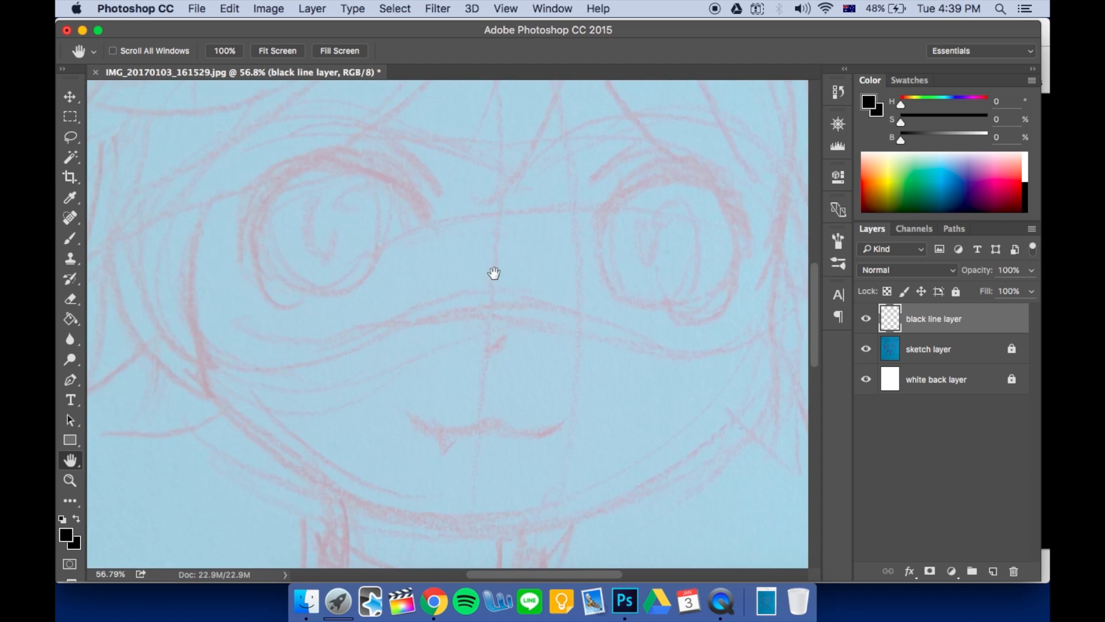
Draw a zigzag test stroke between the eyes with the 25 px brush and undo it
click(74, 237)
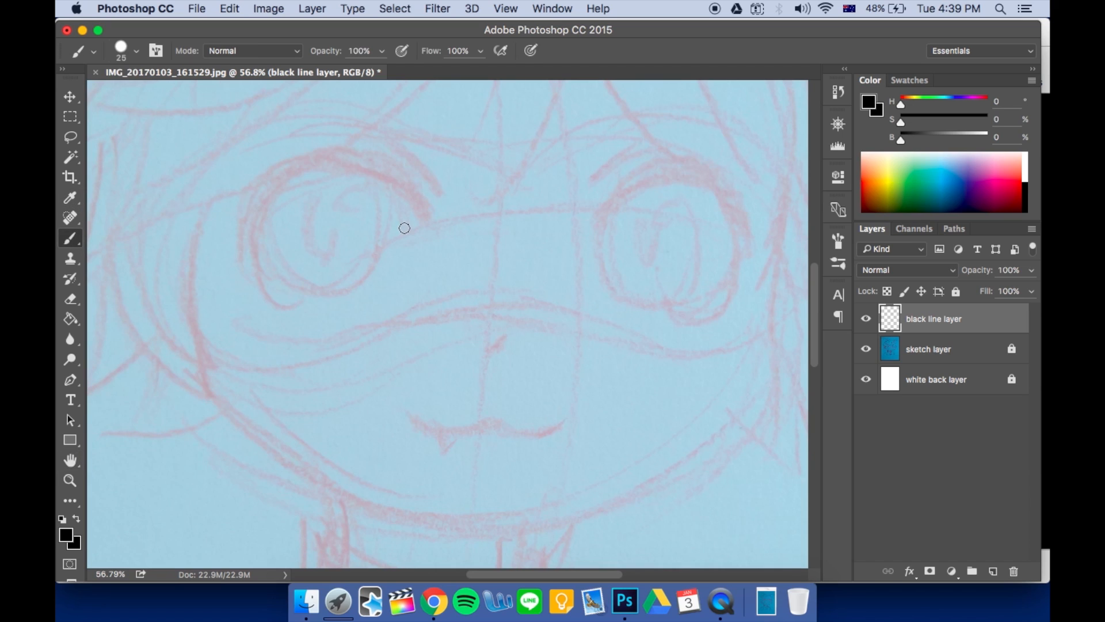
mouse_move(406, 190)
mouse_down()
mouse_move(526, 313)
mouse_move(582, 306)
mouse_up()
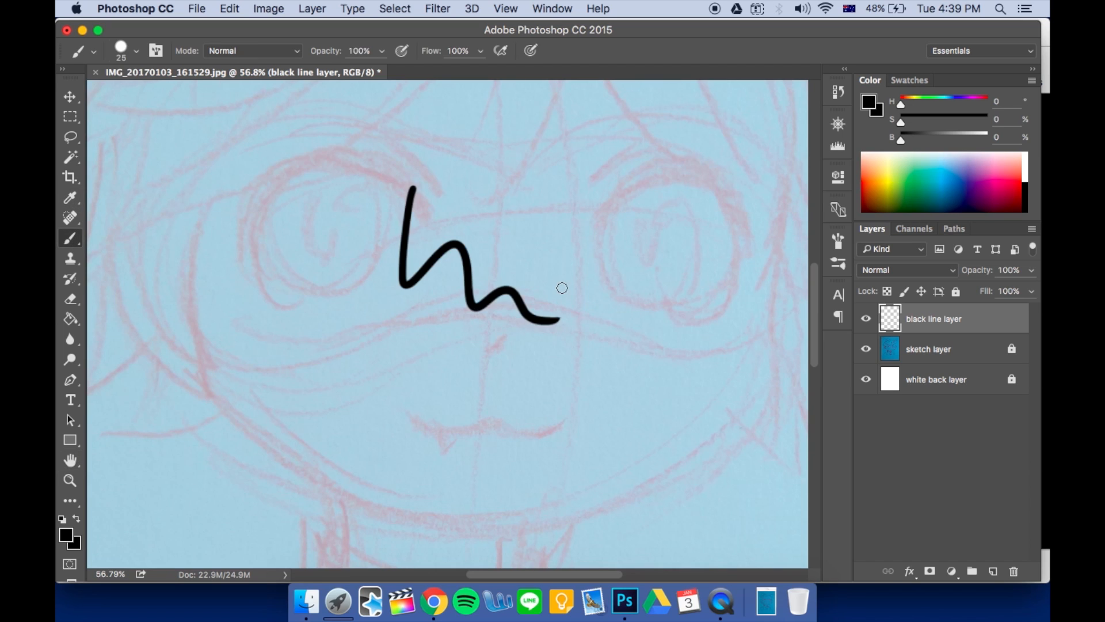
key(super+z)
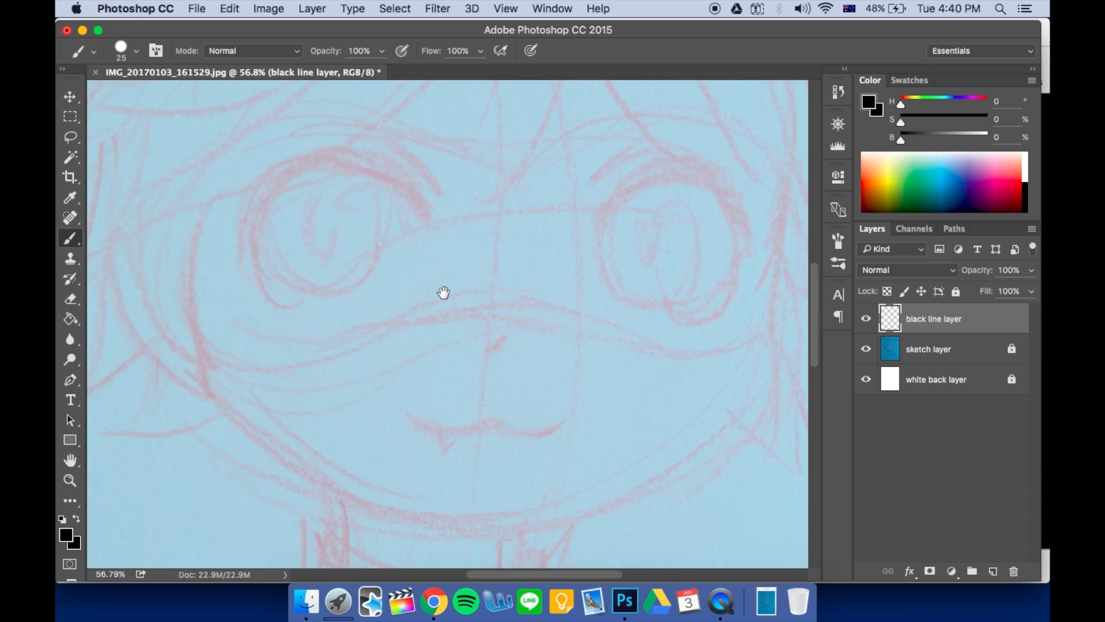
Ink the upper lash line of the eye on the sketch's right side with a thick black 35 px brush stroke
mouse_move(389, 255)
mouse_down()
mouse_move(580, 333)
mouse_move(601, 316)
mouse_up()
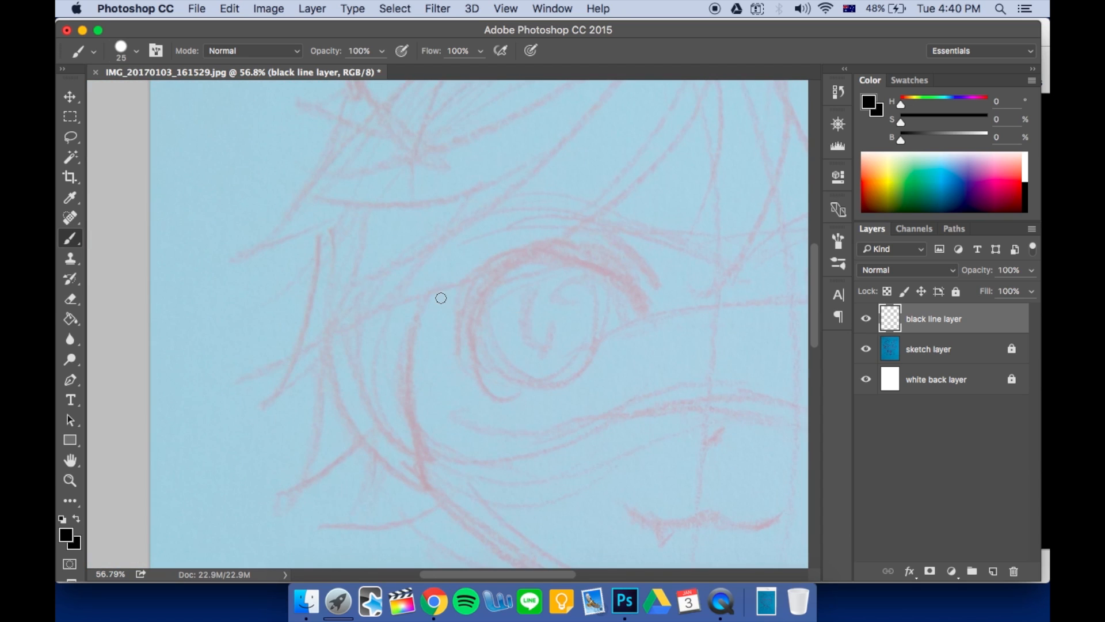
drag(575, 270, 350, 252)
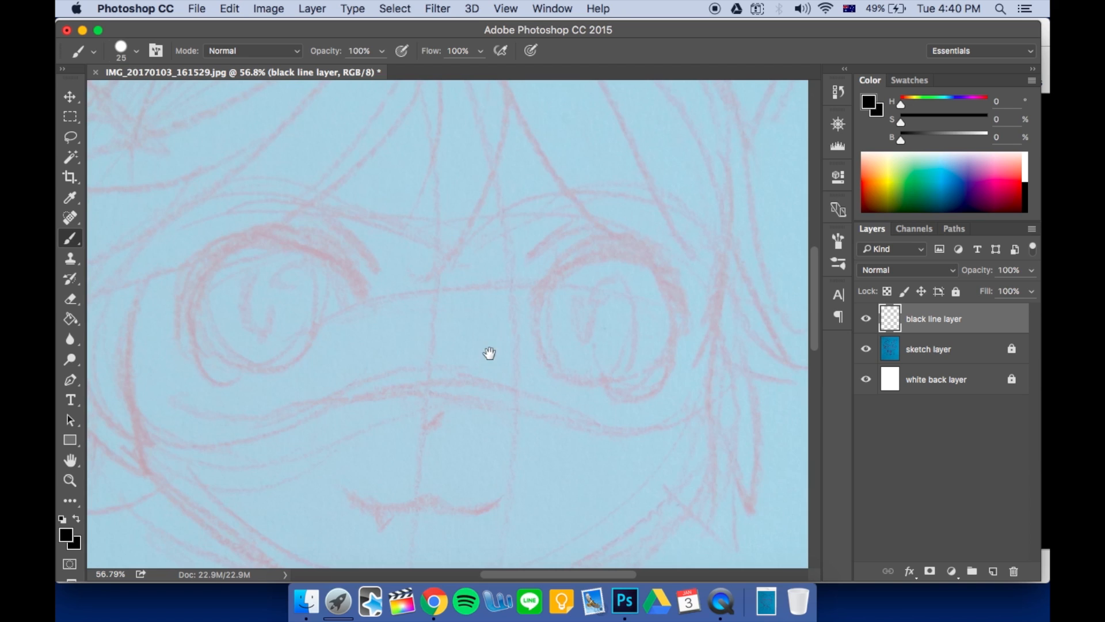
mouse_move(511, 364)
mouse_down()
mouse_move(542, 329)
mouse_move(499, 328)
mouse_up()
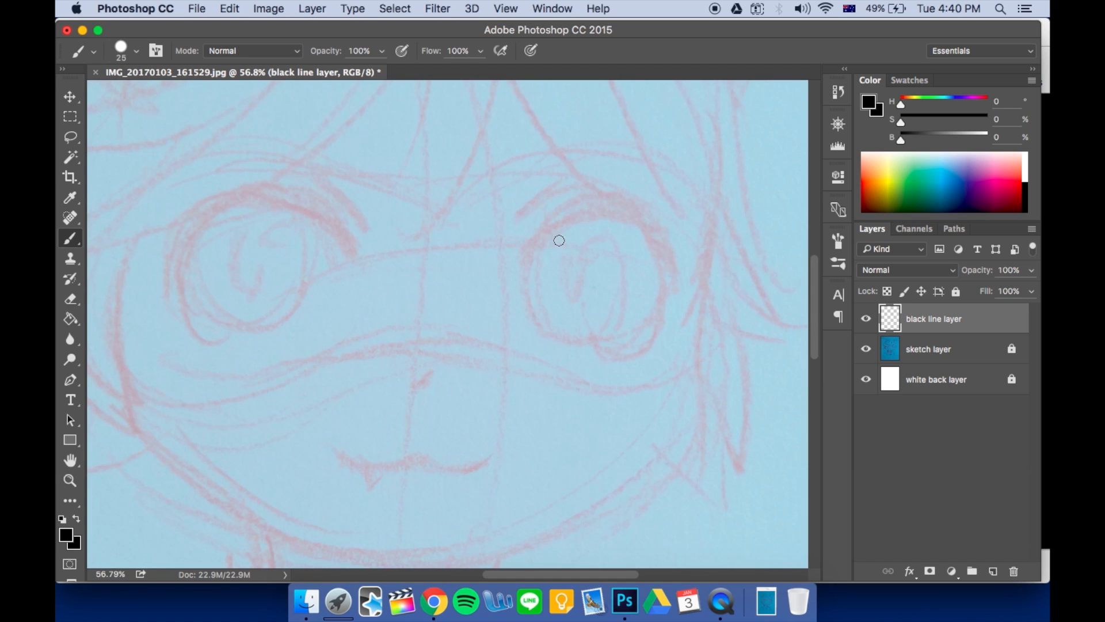
mouse_move(529, 250)
mouse_down()
mouse_move(658, 239)
mouse_move(636, 240)
mouse_up()
key(ctrl+z)
key(bracketright)
drag(522, 253, 671, 270)
Ink the upper lash line of the eye on the sketch's left side, undoing and redrawing unsatisfactory strokes
drag(174, 257, 354, 241)
key(super+z)
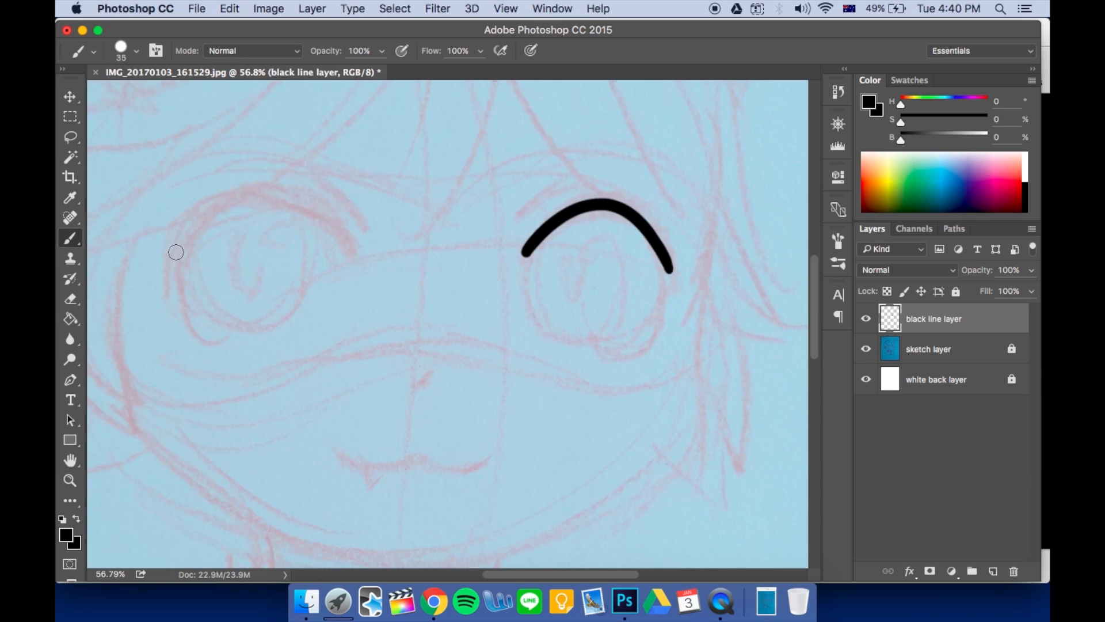
mouse_move(174, 252)
mouse_down()
mouse_move(191, 226)
mouse_move(309, 208)
mouse_move(355, 251)
mouse_move(332, 224)
mouse_move(282, 202)
mouse_move(193, 226)
mouse_move(227, 207)
mouse_move(287, 212)
mouse_up()
key(super+z)
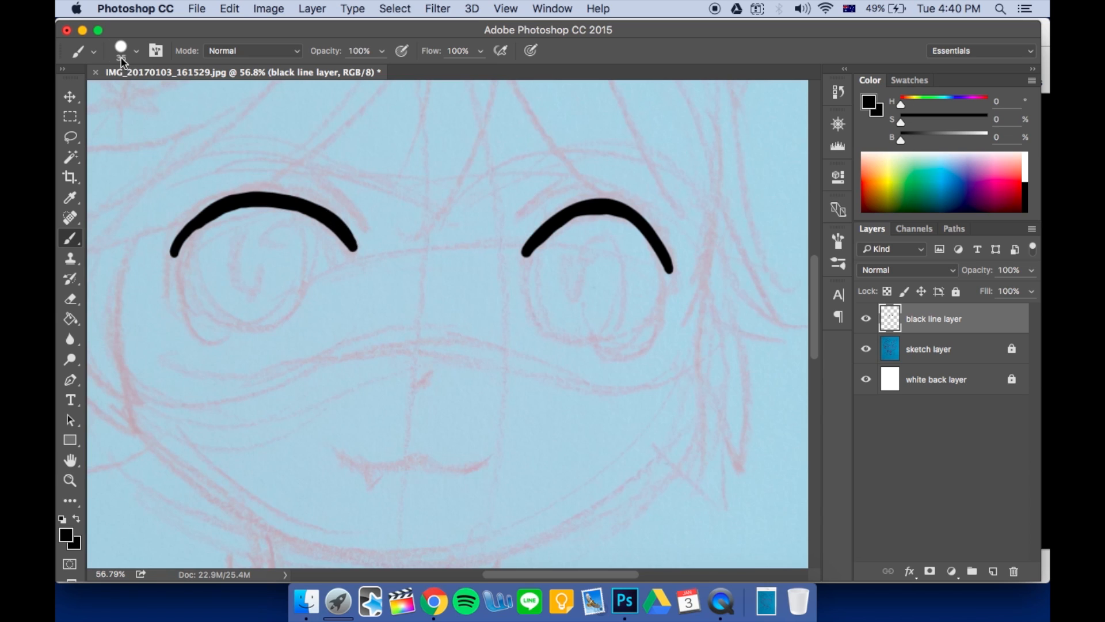
Try larger and smaller sizes for the brush tip, finishing at 25 px
click(136, 51)
drag(163, 102, 162, 103)
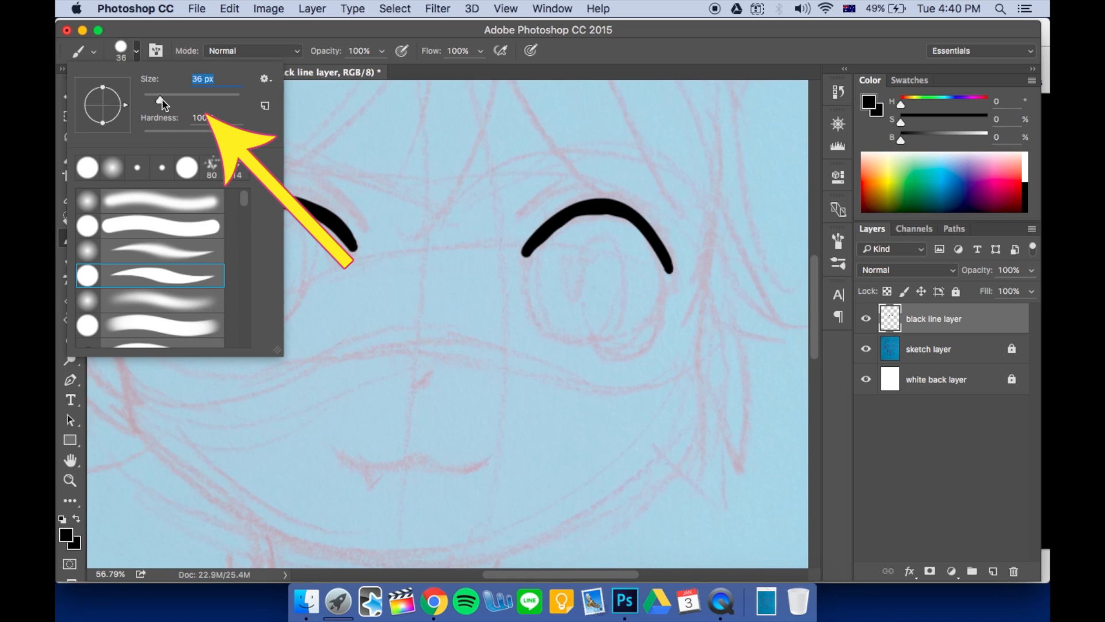
click(137, 53)
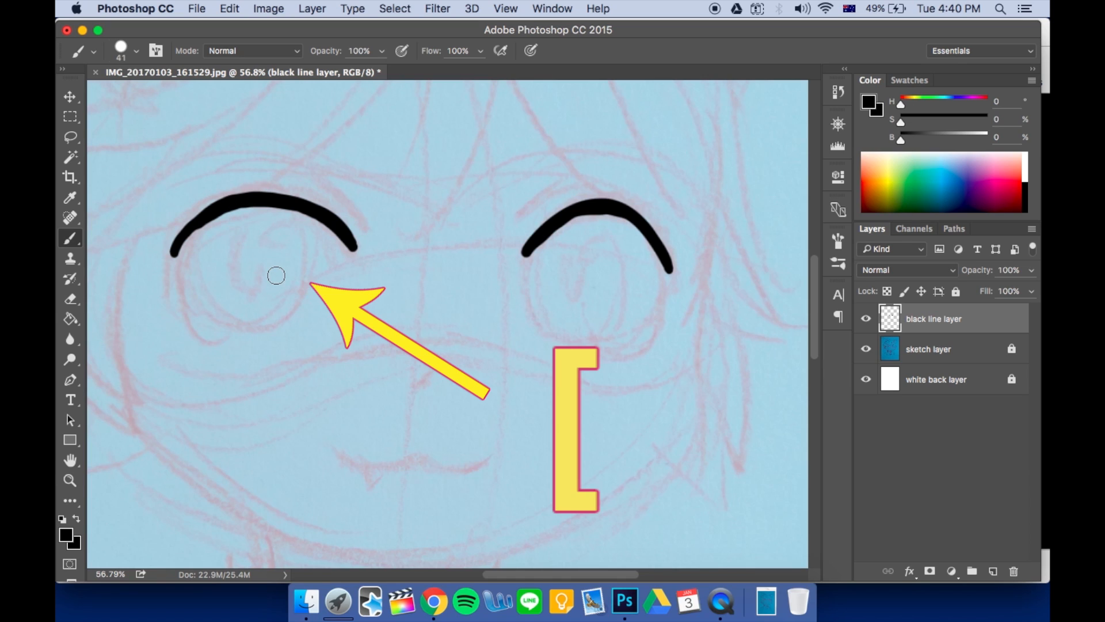
key(bracketleft)
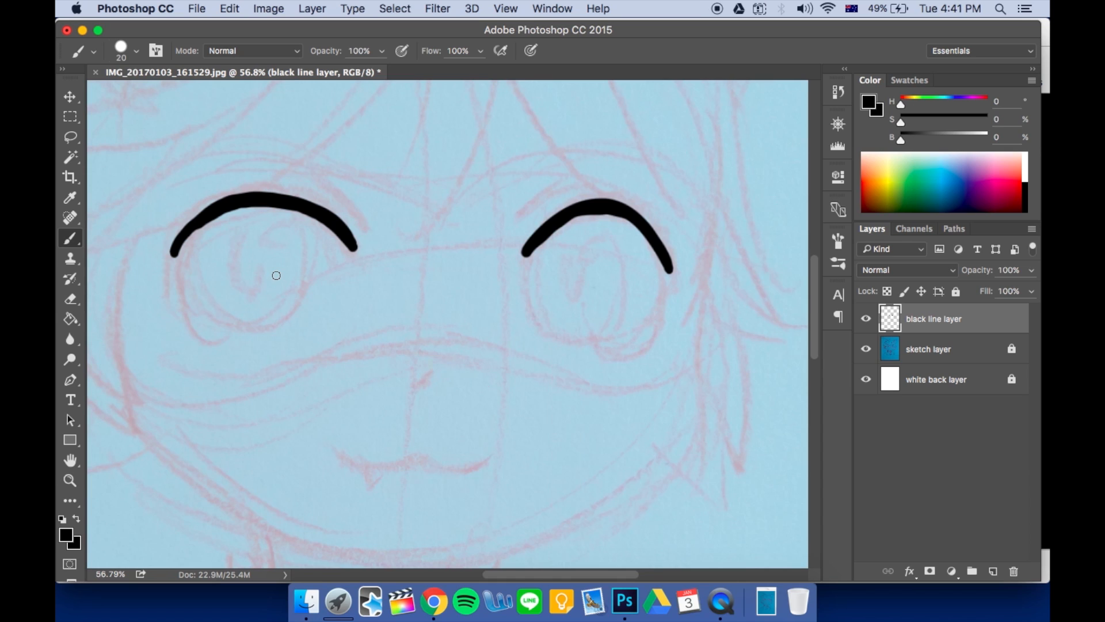
key(bracketright)
key(bracketright)
key(bracketright)
key(bracketright)
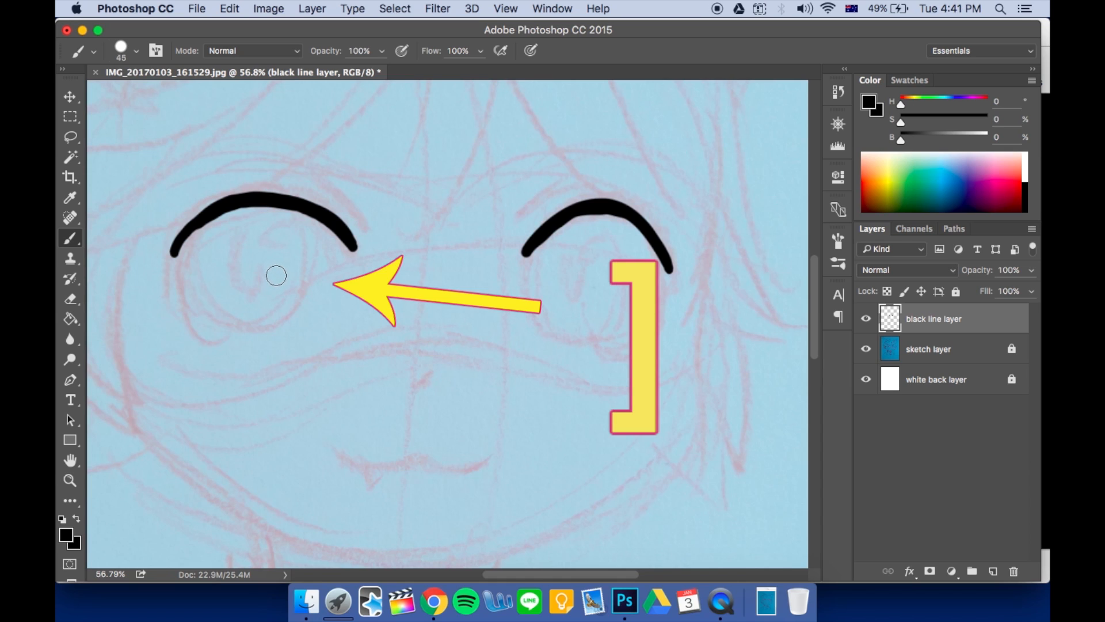
key(bracketleft)
key(bracketleft)
key(bracketleft)
key(bracketleft)
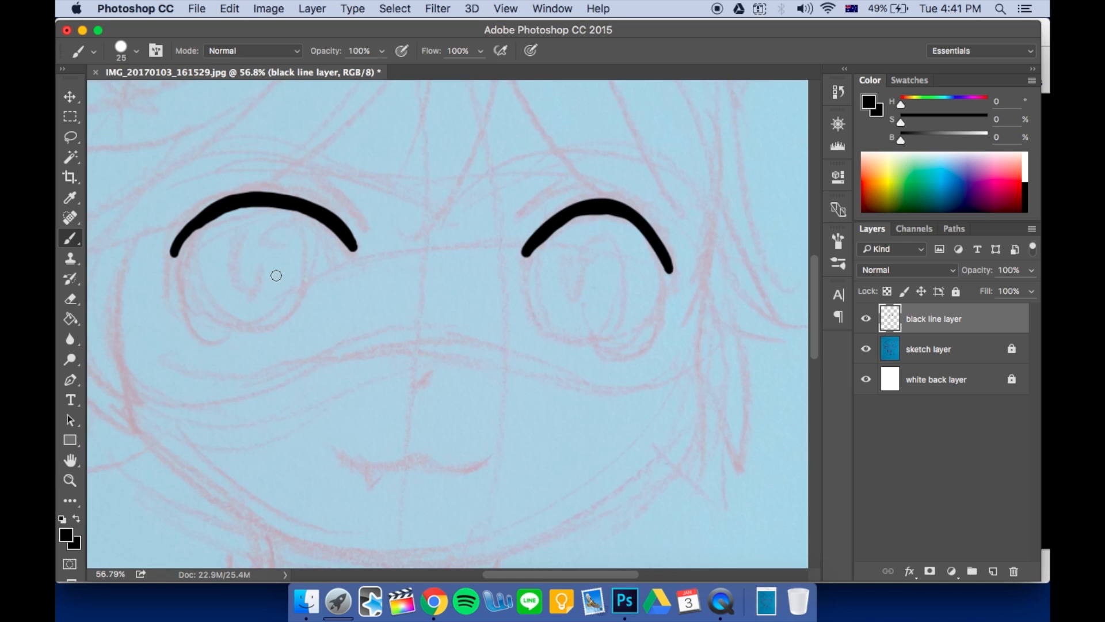
Ink the outer edge of the iris of the eye on the sketch's left side with a 15 px brush
mouse_move(191, 232)
mouse_down()
mouse_move(189, 270)
mouse_move(193, 235)
mouse_move(186, 256)
mouse_move(197, 297)
mouse_move(191, 242)
mouse_move(205, 301)
mouse_up()
key(ctrl+z)
key(bracketleft)
key(bracketleft)
key(super+equal)
drag(314, 306, 368, 351)
key(super+equal)
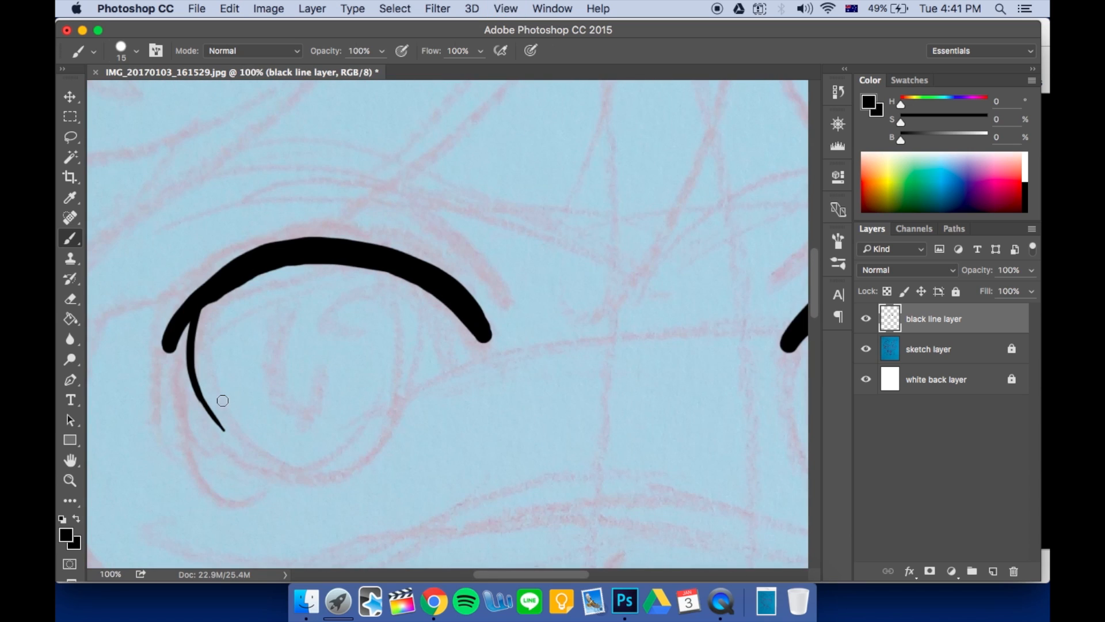
Erase the lower end of the new iris stroke with a hard round 40 px eraser
key(e)
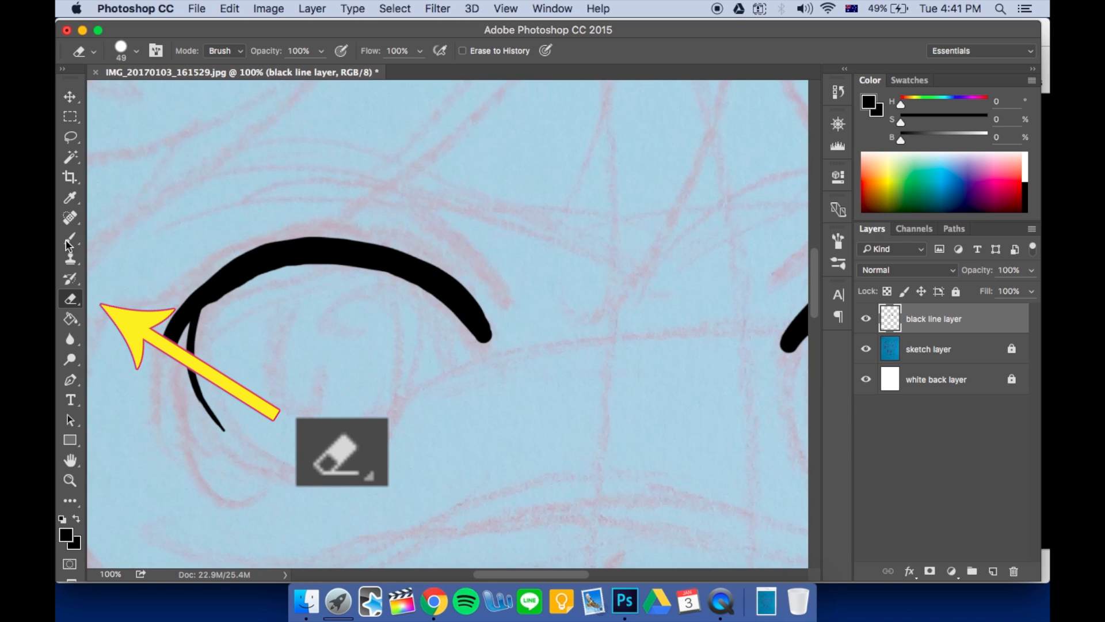
click(136, 50)
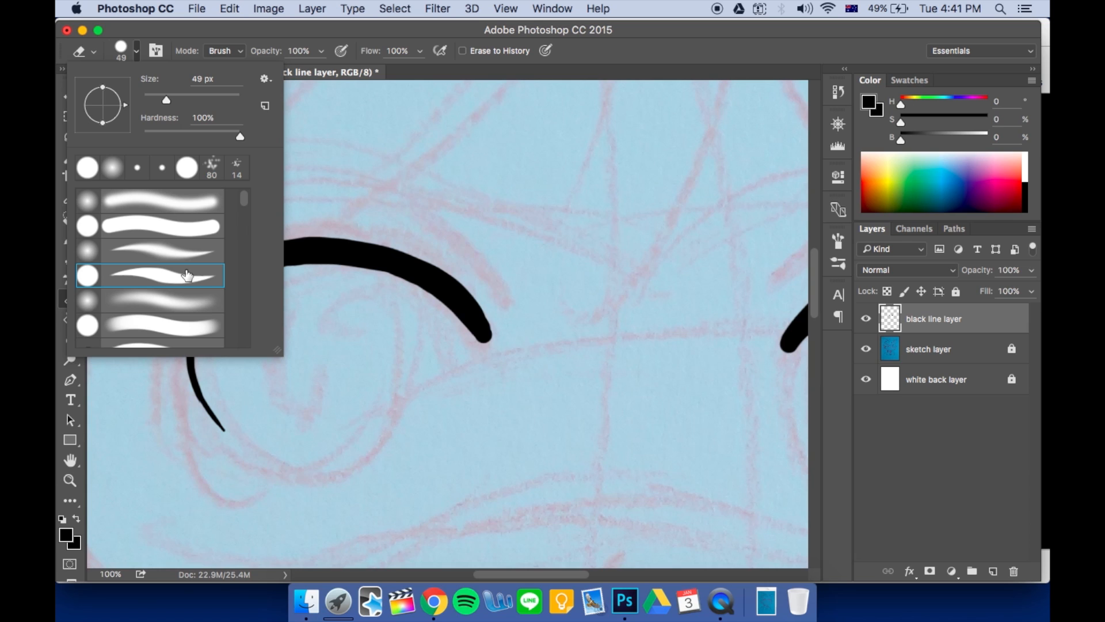
click(358, 350)
mouse_move(217, 375)
mouse_down()
mouse_move(223, 365)
mouse_move(207, 378)
mouse_up()
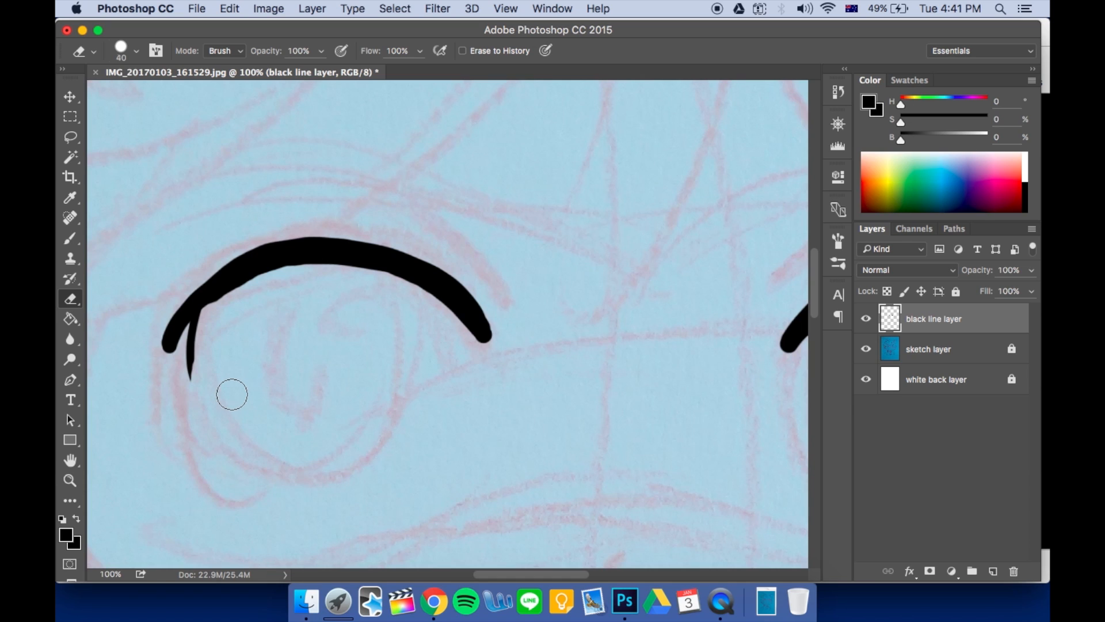
Ink the rest of the iris outline of the eye on the sketch's left side and thin its lower edge with the eraser
key(b)
mouse_move(194, 331)
mouse_down()
mouse_move(199, 410)
mouse_move(227, 444)
mouse_move(293, 477)
mouse_move(339, 478)
mouse_move(375, 456)
mouse_up()
mouse_move(385, 272)
mouse_down()
mouse_move(403, 319)
mouse_move(403, 365)
mouse_move(360, 474)
mouse_up()
key(super+z)
key(e)
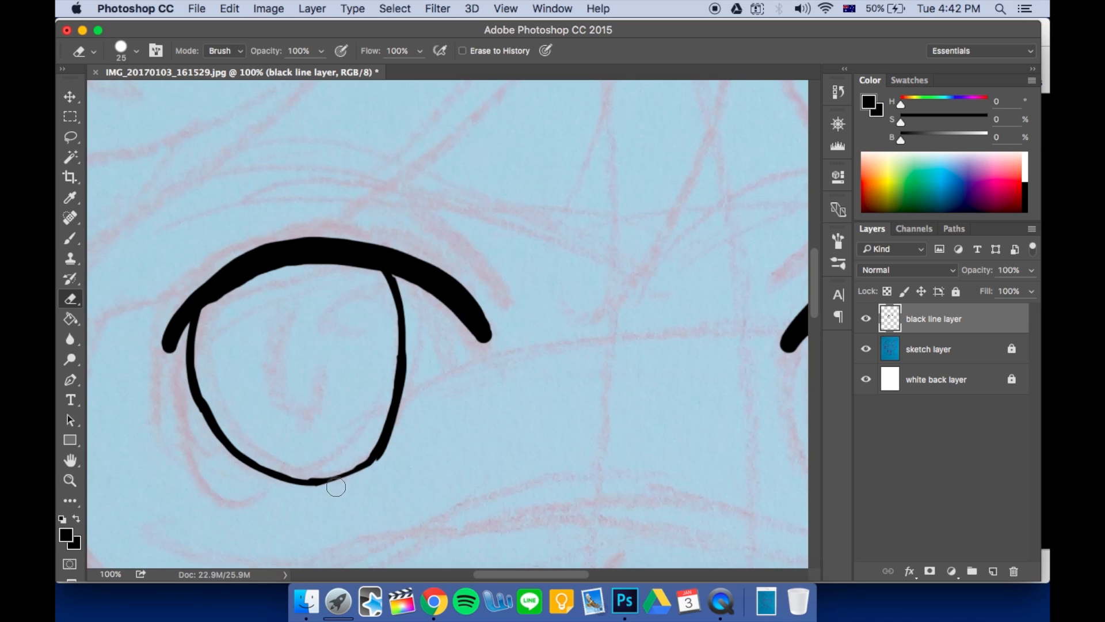
key(super+z)
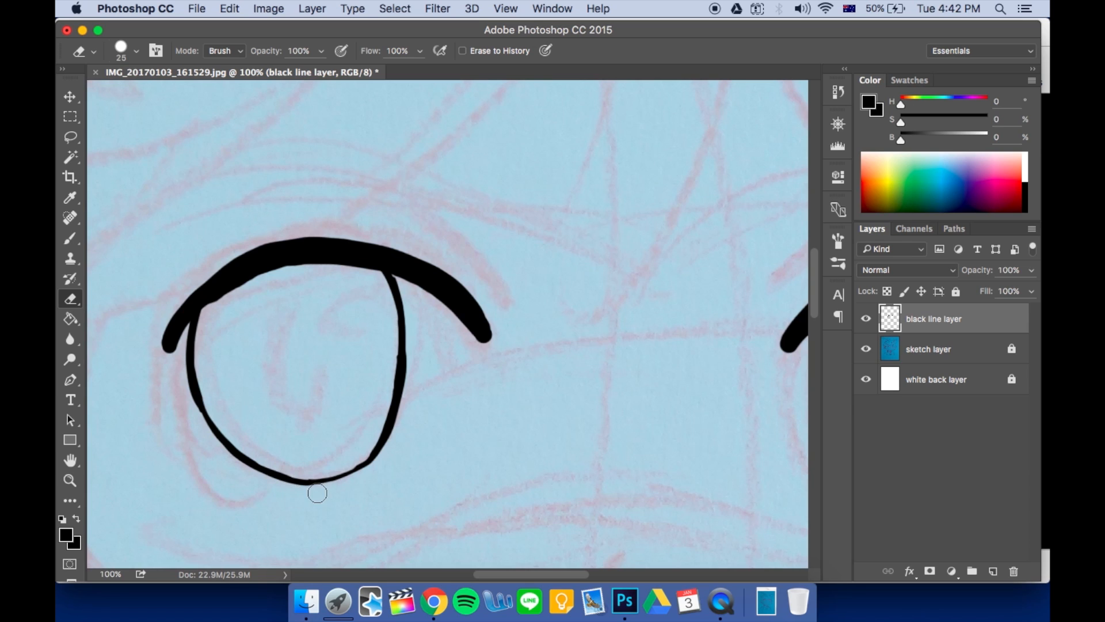
Taper both ends of the upper lash line of the eye on the sketch's left side to points with the 25 px eraser
drag(482, 308, 494, 342)
drag(483, 290, 464, 345)
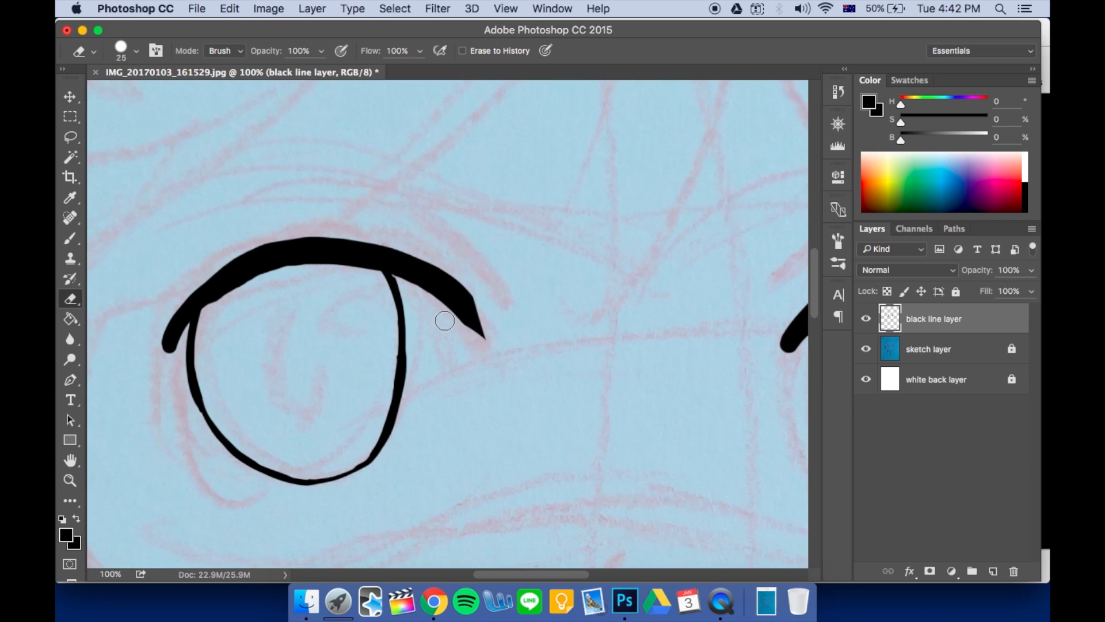
drag(161, 345, 168, 301)
key(bracketleft)
key(bracketleft)
key(bracketleft)
key(bracketleft)
key(bracketleft)
key(bracketleft)
key(b)
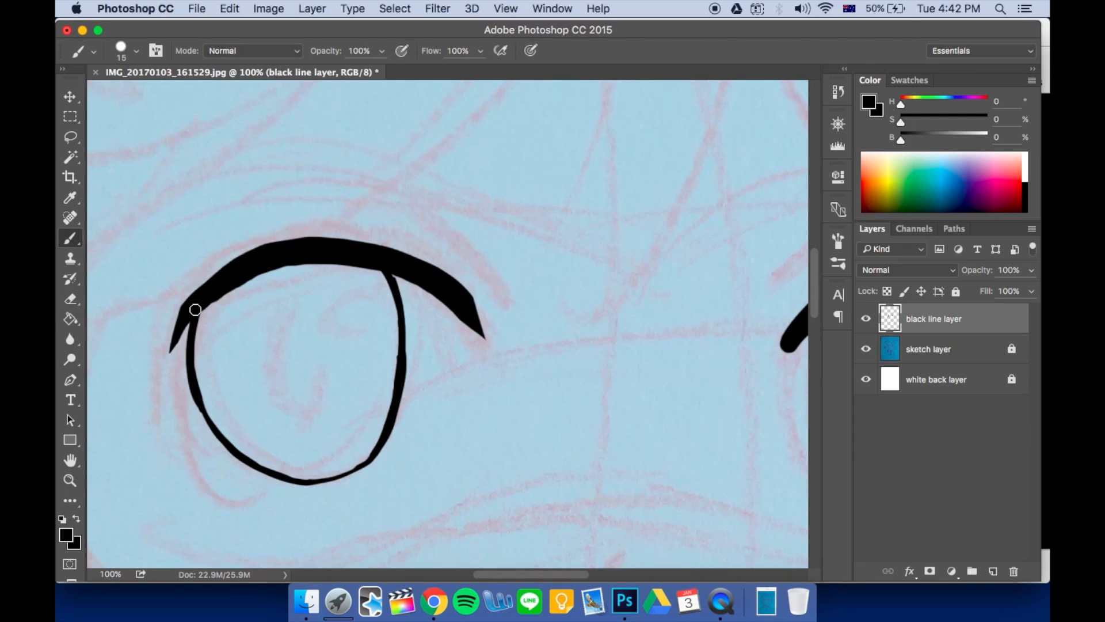
drag(483, 393, 343, 363)
drag(294, 305, 287, 389)
key(super+z)
Ink the full iris outline under the lash line of the eye on the sketch's right side with the 15 px brush
drag(653, 346, 413, 345)
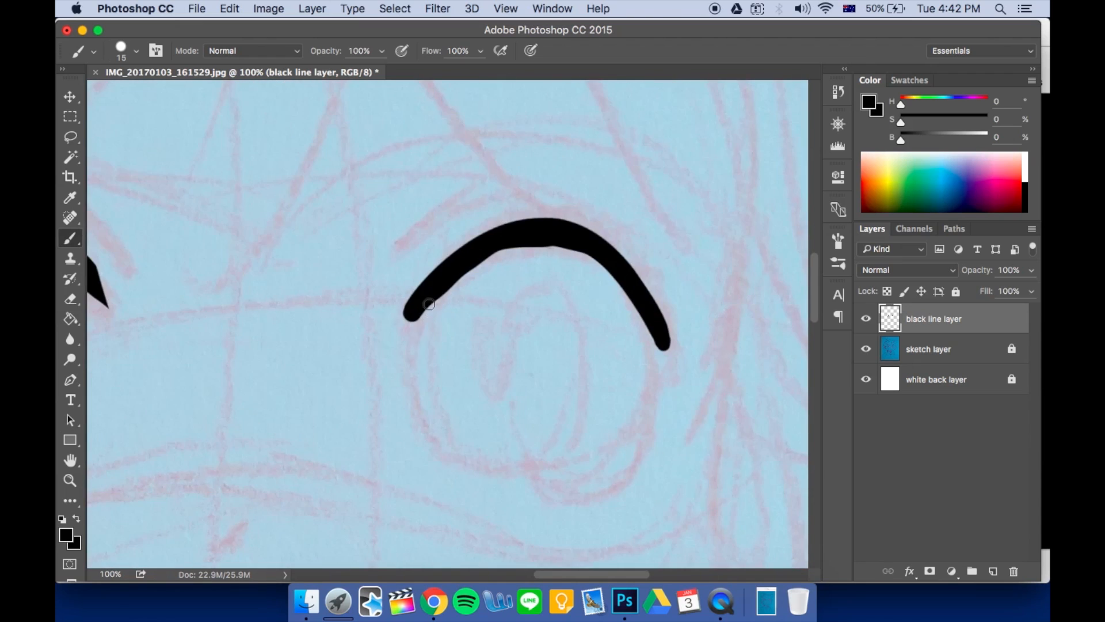
drag(431, 303, 418, 356)
drag(290, 401, 494, 405)
key(super+minus)
mouse_move(565, 337)
mouse_down()
mouse_move(565, 380)
mouse_move(580, 406)
mouse_move(629, 433)
mouse_move(669, 400)
mouse_up()
key(super+z)
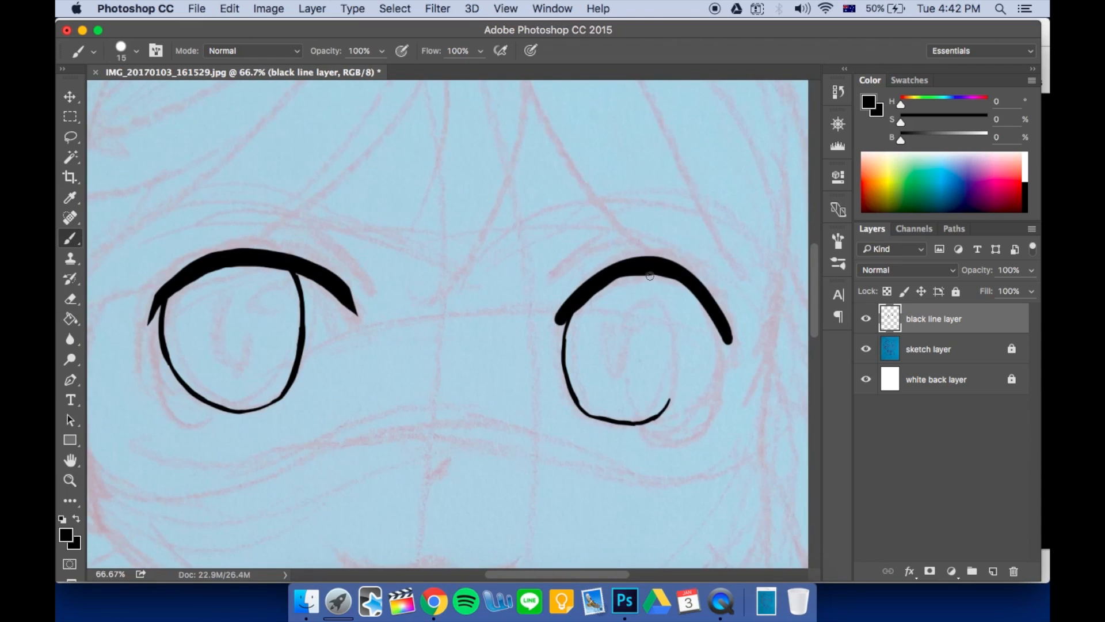
mouse_move(640, 276)
mouse_down()
mouse_move(671, 305)
mouse_move(668, 402)
mouse_up()
key(super+plus)
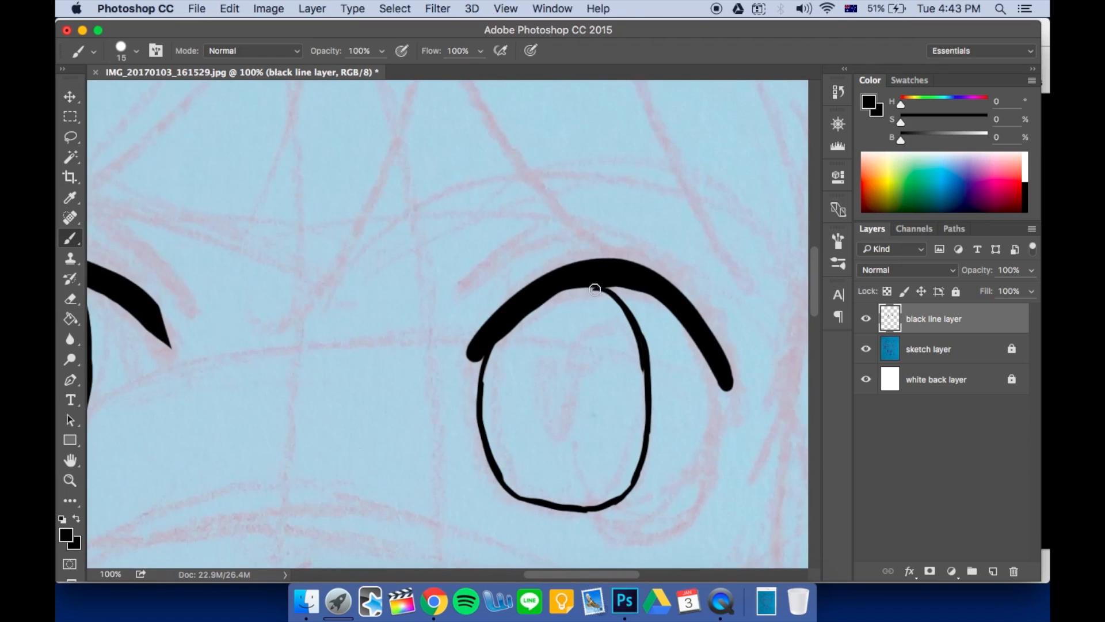
Clean up and thin the iris outline of the eye on the sketch's right side with a 10 px eraser
key(e)
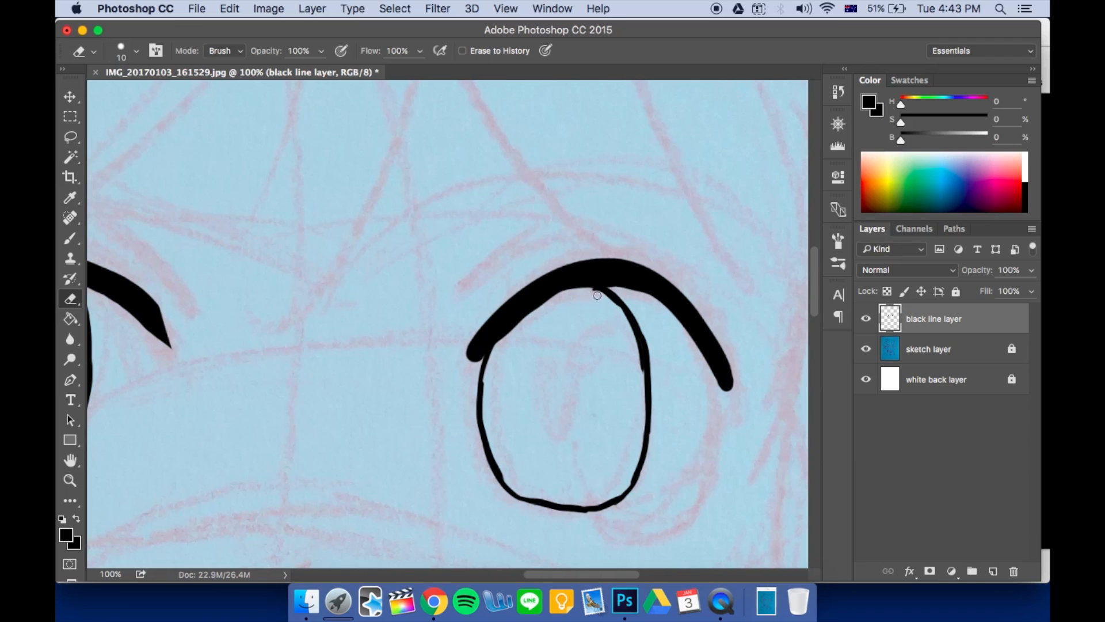
drag(628, 327, 644, 470)
mouse_move(521, 490)
mouse_down()
mouse_move(590, 503)
mouse_move(546, 498)
mouse_up()
Taper both ends of the upper lash line of the eye on the sketch's right side with a 20 px eraser
key(space)
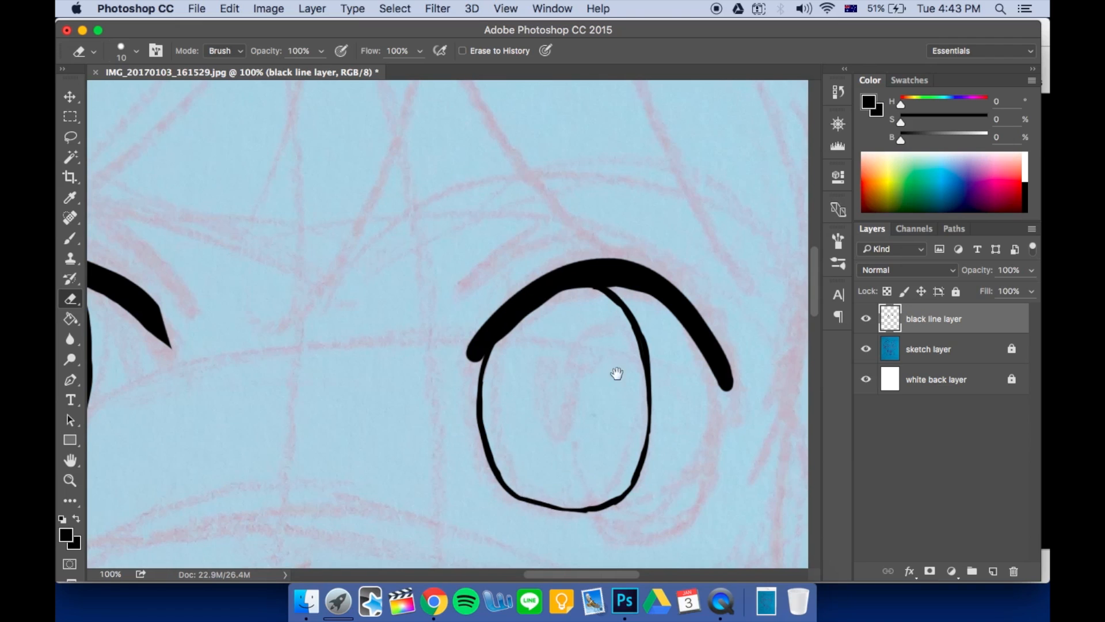
drag(616, 373, 670, 342)
key(bracketright)
drag(535, 275, 526, 331)
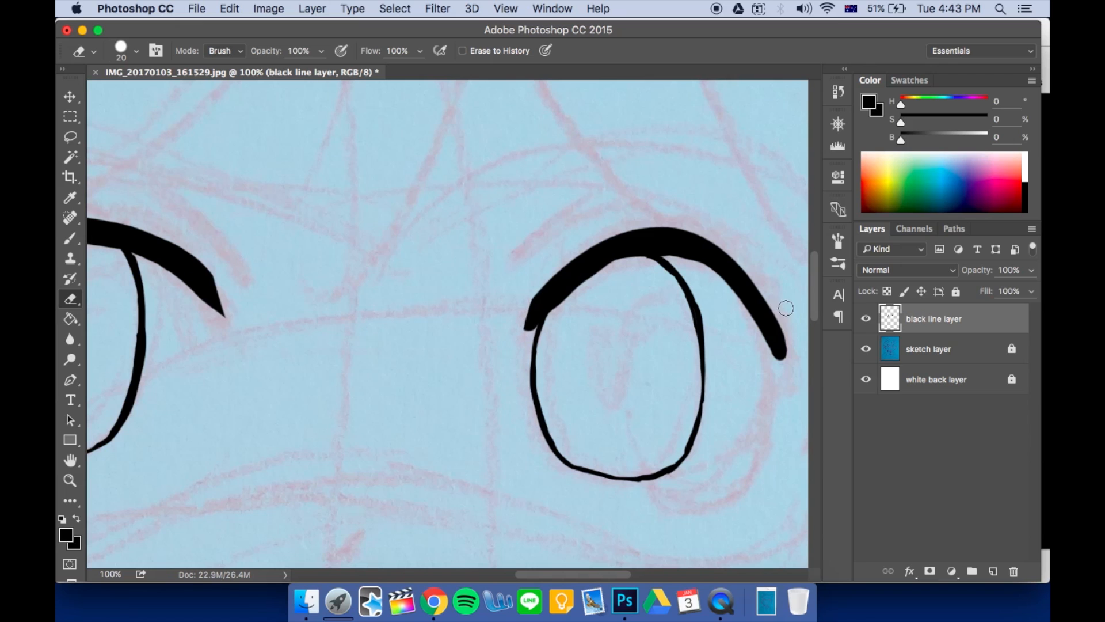
drag(784, 306, 787, 381)
Ink the mask's wavy upper edge above both eyes with the 15 px brush, redrawing it until the curve is smooth
key(super+minus)
key(super+minus)
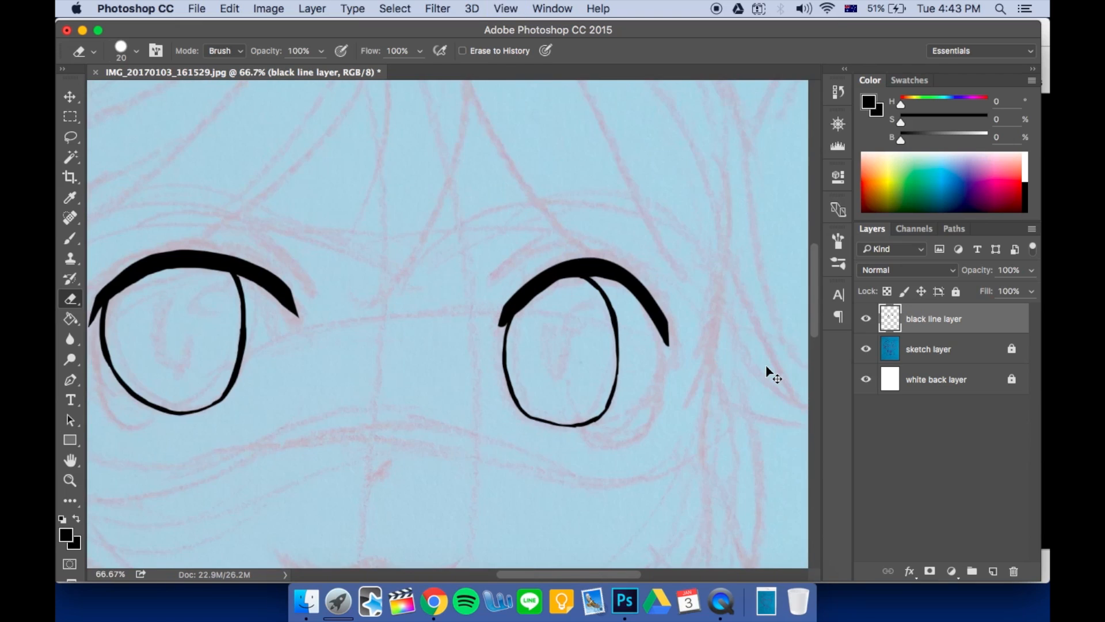
key(b)
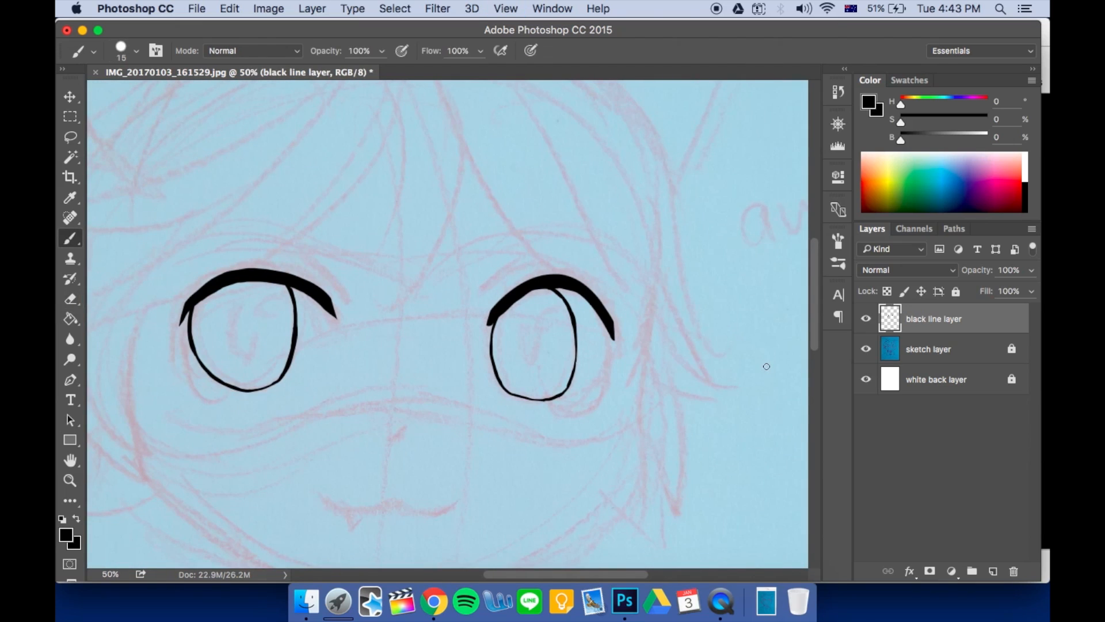
drag(137, 254, 419, 284)
key(super+z)
mouse_move(128, 255)
mouse_down()
mouse_move(319, 250)
mouse_move(351, 262)
mouse_move(461, 255)
mouse_move(523, 232)
mouse_move(649, 273)
mouse_move(669, 315)
mouse_up()
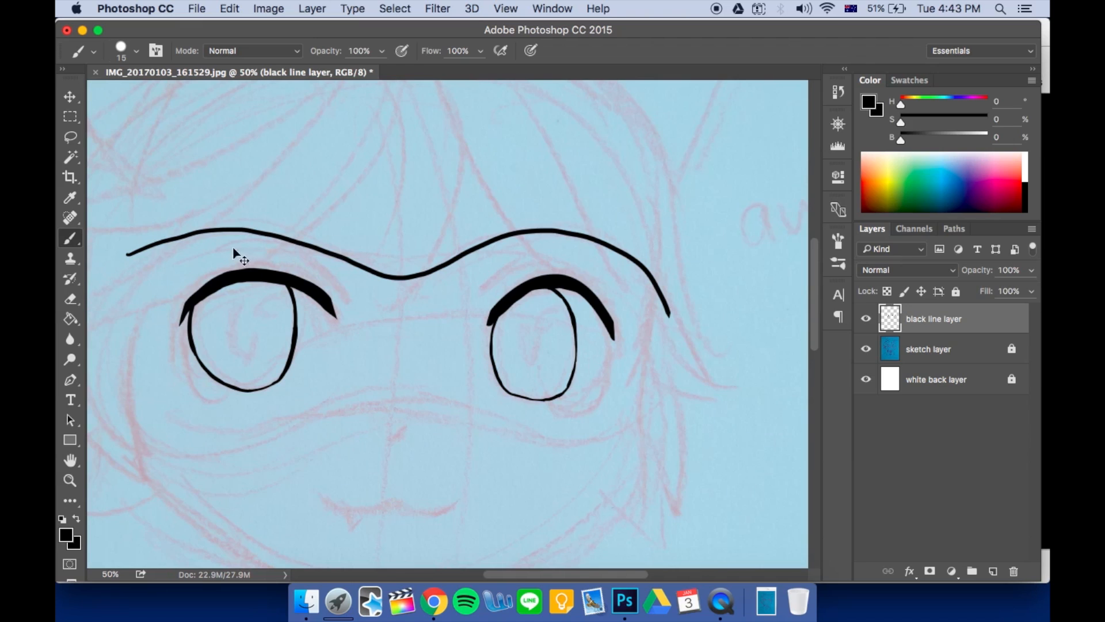
key(super+z)
mouse_move(145, 259)
mouse_down()
mouse_move(187, 230)
mouse_move(326, 230)
mouse_move(412, 274)
mouse_move(636, 258)
mouse_move(674, 344)
mouse_up()
Ink the mask's wavy lower edge beneath both eyes, undoing and redrawing the curve until it follows the sketch well
drag(500, 405, 504, 399)
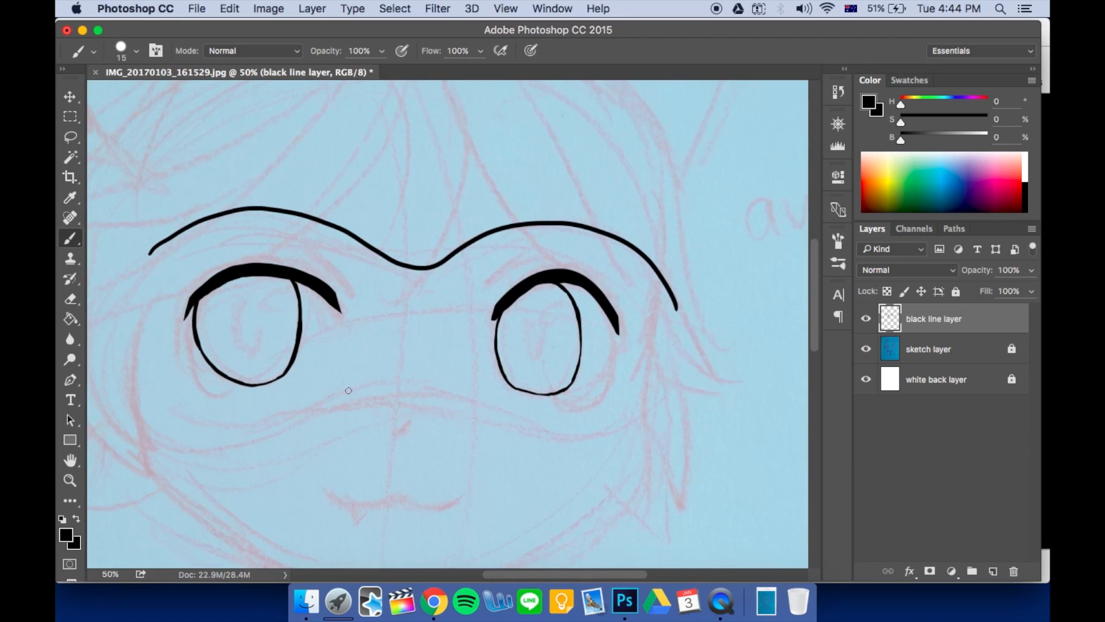
mouse_move(125, 373)
mouse_down()
mouse_move(150, 397)
mouse_move(343, 391)
mouse_move(574, 459)
mouse_up()
key(super+z)
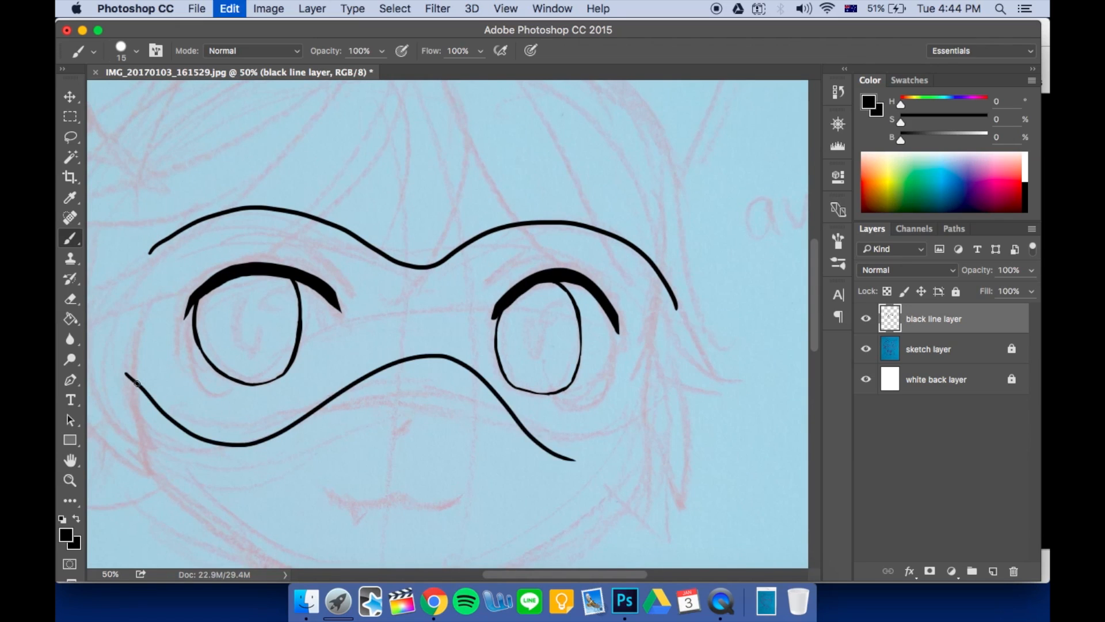
mouse_move(128, 375)
mouse_down()
mouse_move(195, 419)
mouse_move(410, 380)
mouse_move(547, 432)
mouse_move(676, 361)
mouse_up()
key(super+z)
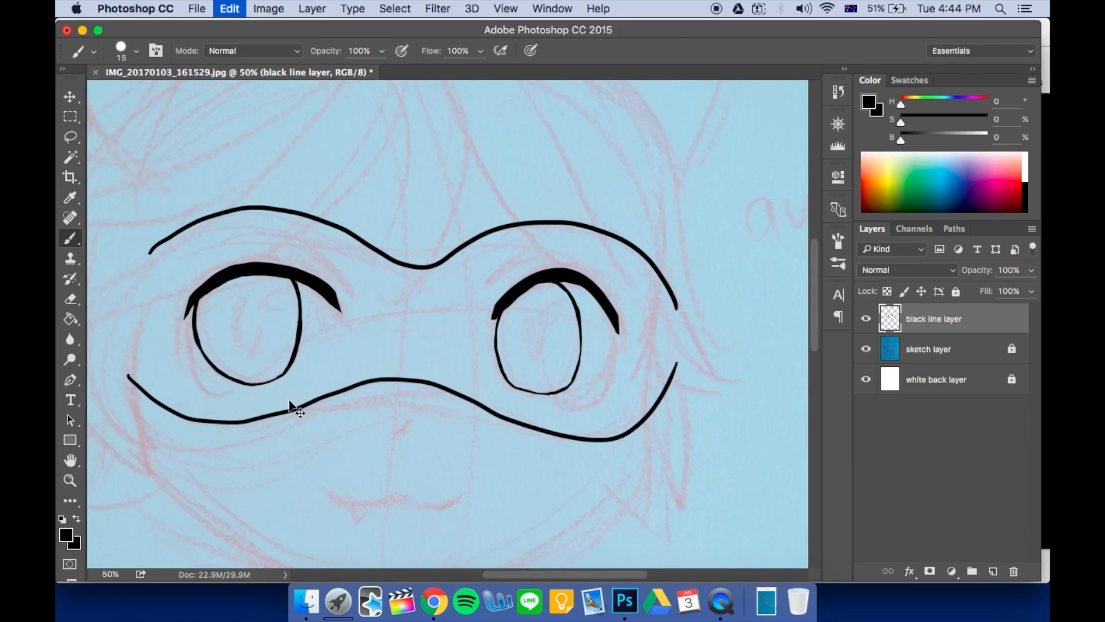
mouse_move(136, 390)
mouse_down()
mouse_move(162, 418)
mouse_move(244, 443)
mouse_move(421, 389)
mouse_move(582, 454)
mouse_up()
drag(673, 411, 700, 375)
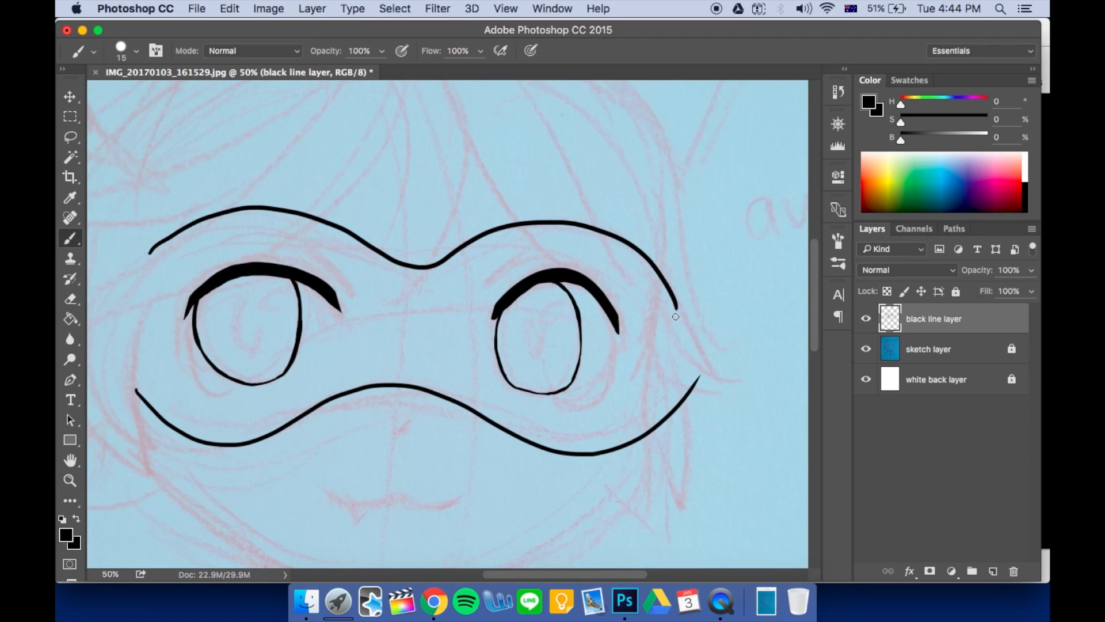
Ink the side of the face on the sketch's right, crossing both the upper and lower mask edges
scroll(592, 415, down, 2)
scroll(592, 414, left, 2)
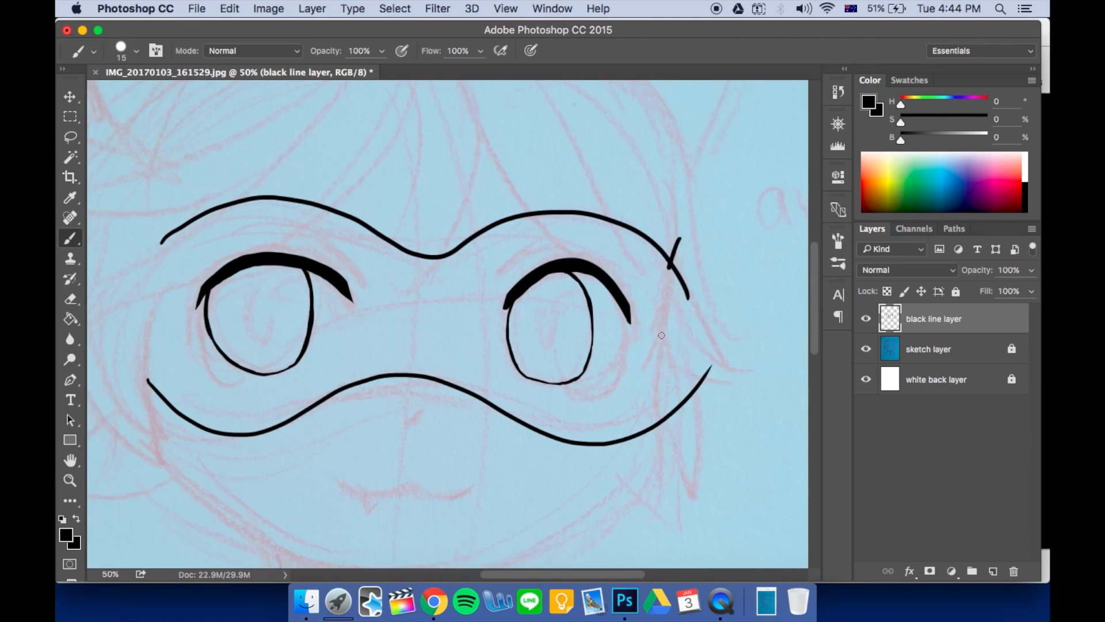
drag(676, 246, 658, 455)
key(super+z)
mouse_move(670, 212)
mouse_down()
mouse_move(660, 461)
mouse_move(659, 450)
mouse_up()
key(super+z)
Ink the jawline from the mask's lower corner on the sketch's right side down past the chin, redrawing poor strokes
scroll(659, 450, down, 5)
mouse_move(663, 295)
mouse_down()
mouse_move(619, 370)
mouse_move(572, 387)
mouse_up()
key(super+z)
drag(663, 289, 338, 465)
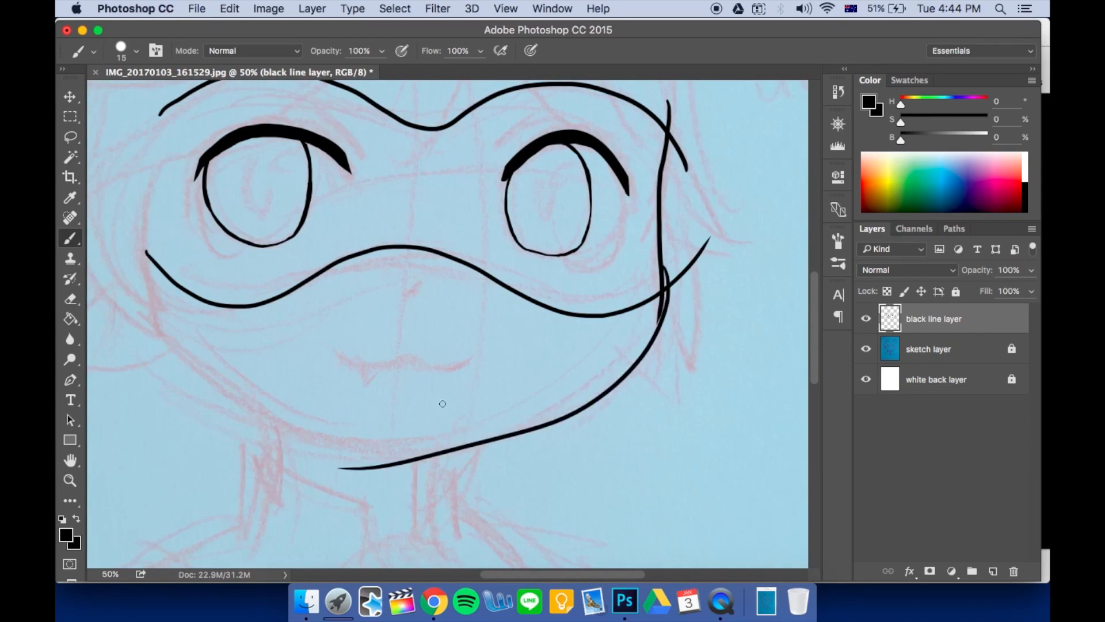
key(super+z)
drag(663, 262, 298, 442)
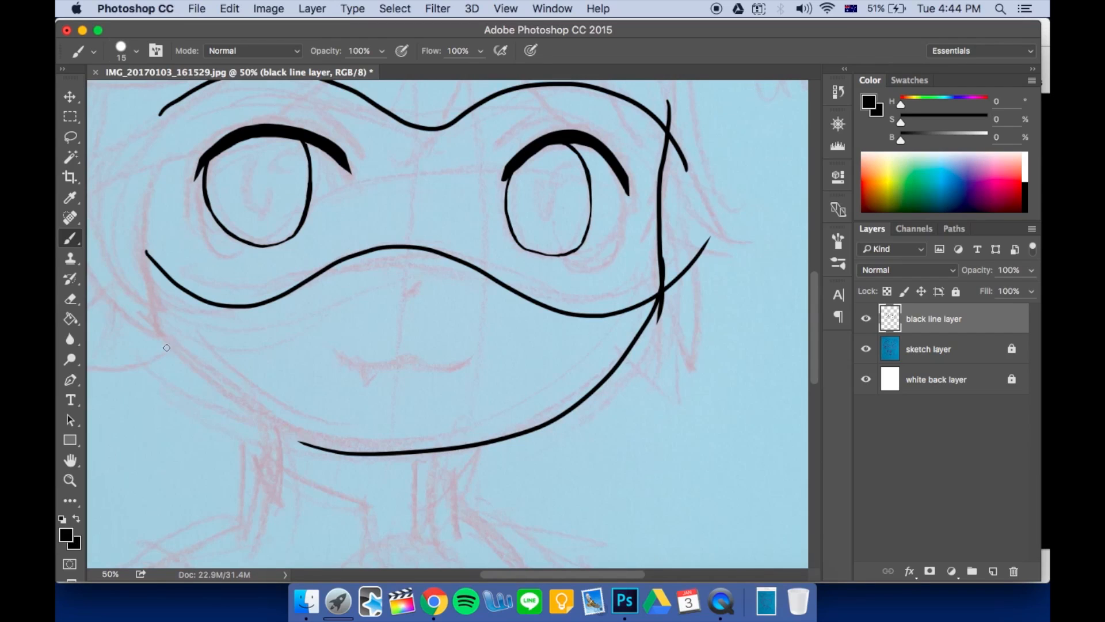
Ink the jawline on the sketch's left side to join at the chin and erase the overlapping stroke ends
key(super+z)
drag(148, 322, 343, 452)
key(super+z)
key(super+z)
mouse_move(156, 329)
mouse_down()
mouse_move(361, 444)
mouse_move(406, 450)
mouse_up()
key(super+z)
drag(158, 329, 466, 440)
key(e)
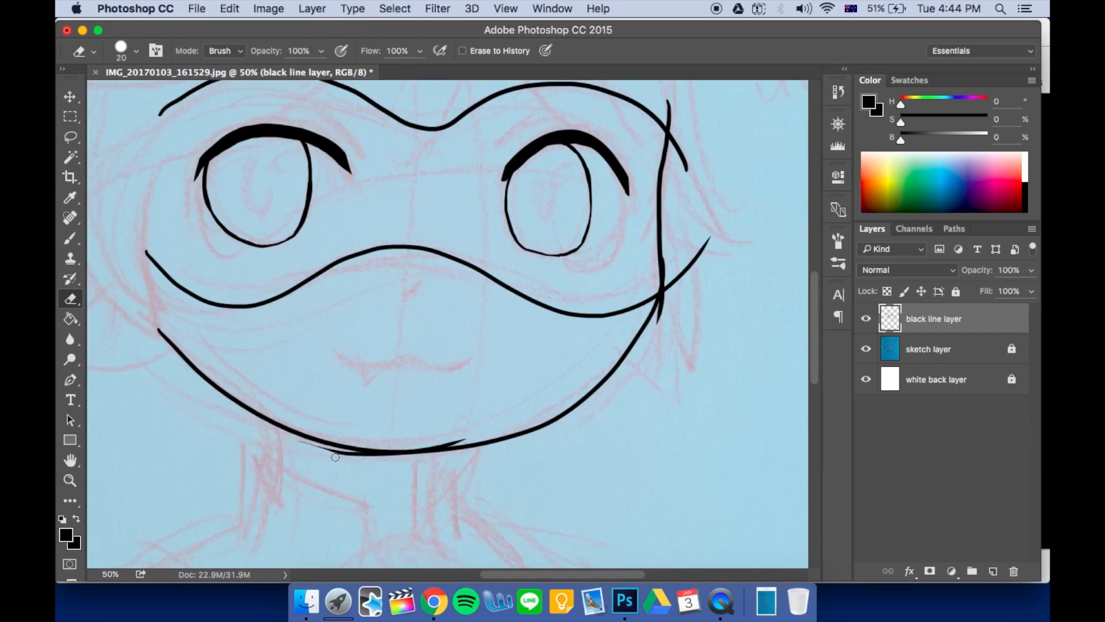
drag(335, 457, 473, 435)
Erase the ends of the mask's upper and lower edges that extend past the face line on the sketch's right side
scroll(678, 387, up, 3)
scroll(678, 387, right, 1)
drag(648, 263, 638, 219)
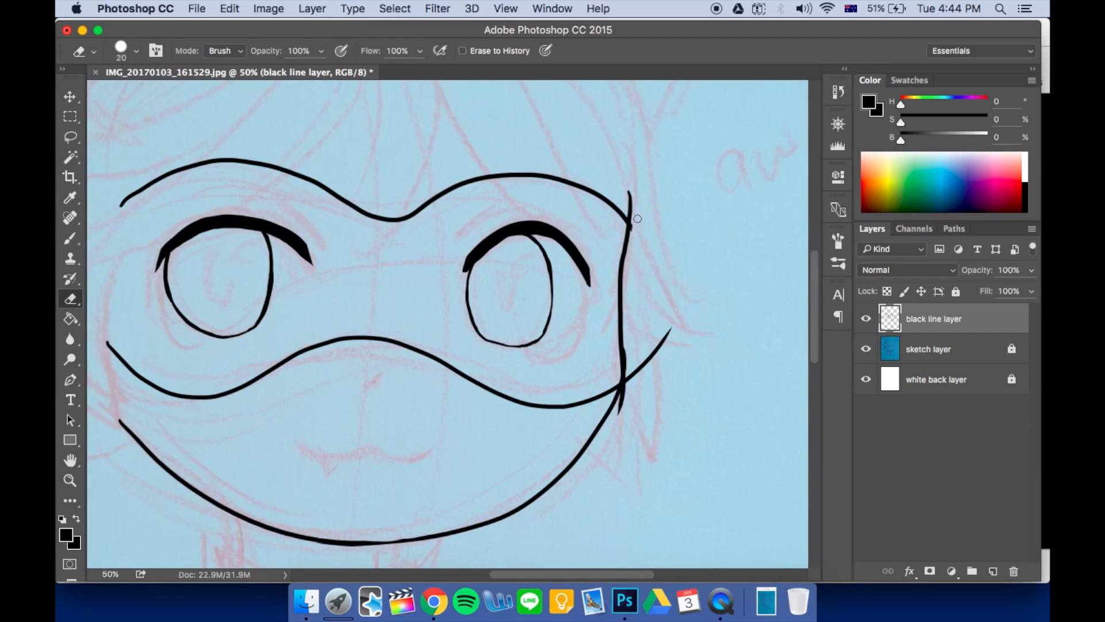
mouse_move(642, 365)
mouse_down()
mouse_move(621, 412)
mouse_move(669, 330)
mouse_up()
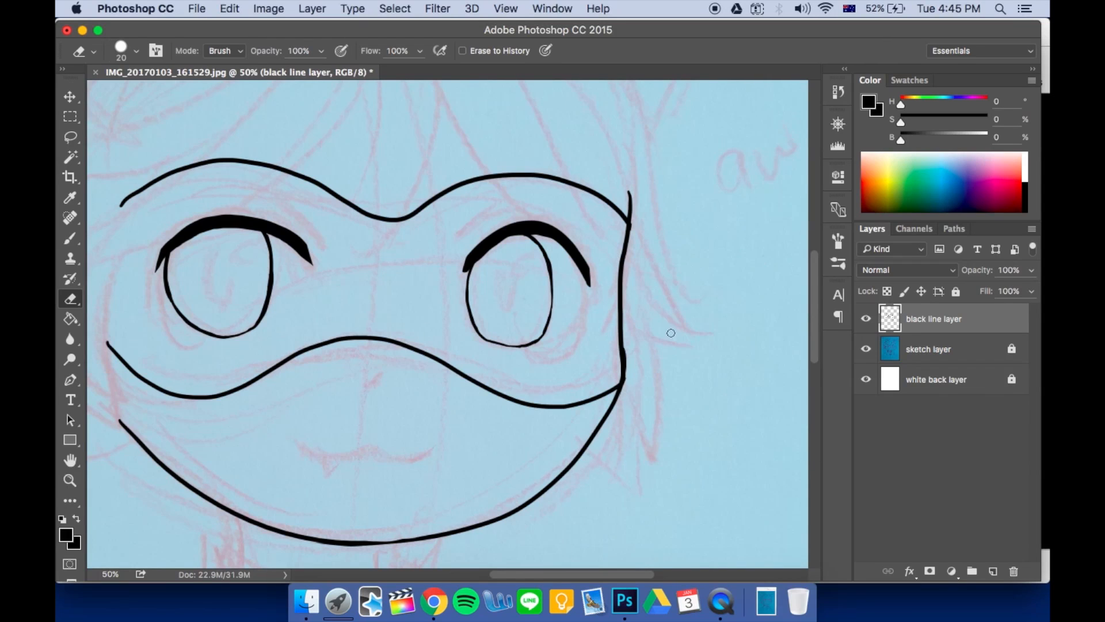
Create a new layer above the black line layer
scroll(563, 297, up, 3)
scroll(562, 297, left, 1)
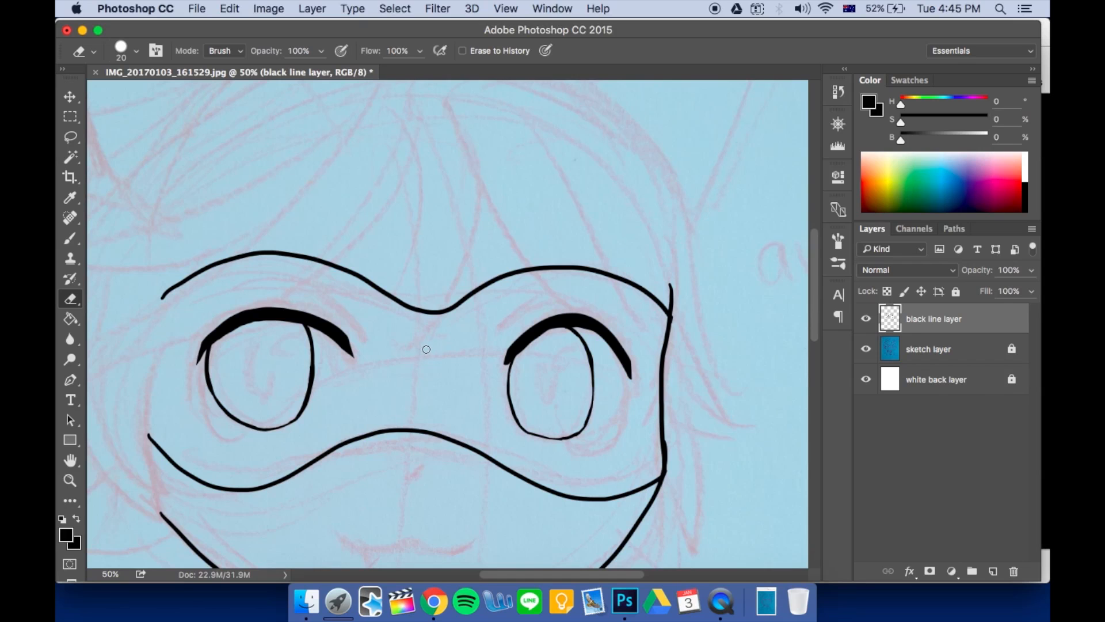
drag(506, 366, 511, 419)
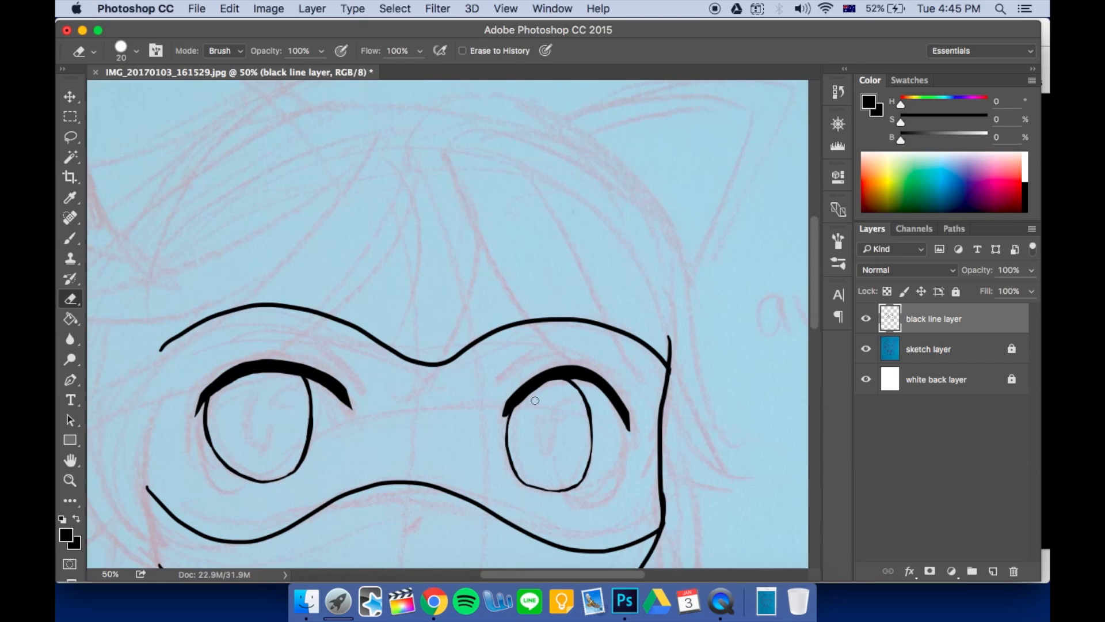
click(993, 571)
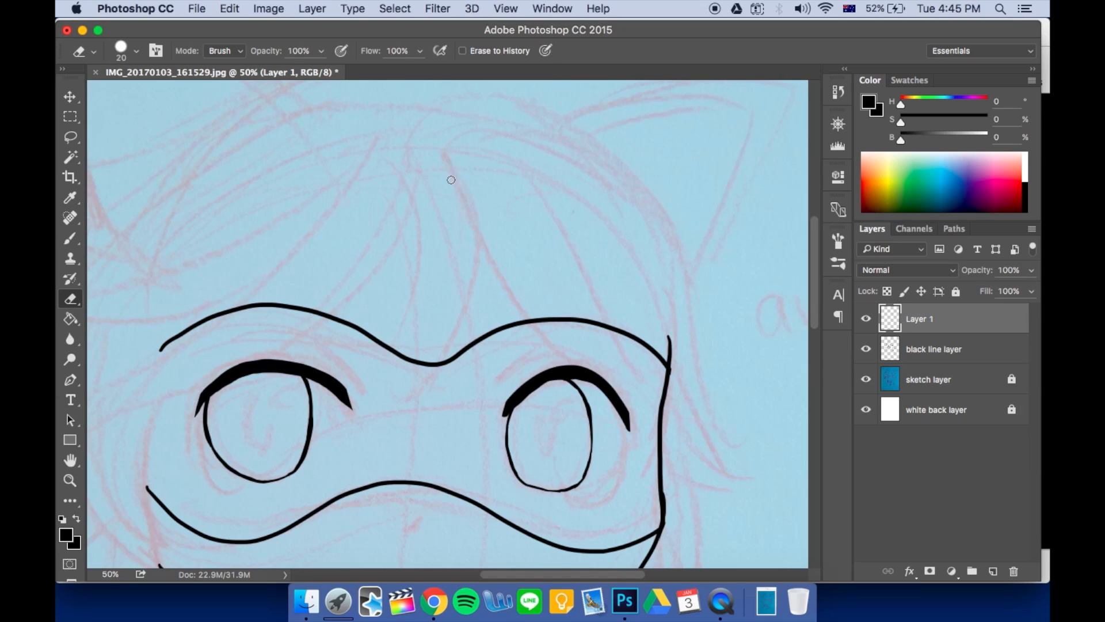
Ink the central forelock down between the eyes with two curved brush strokes and erase the overshoot at its tip
key(b)
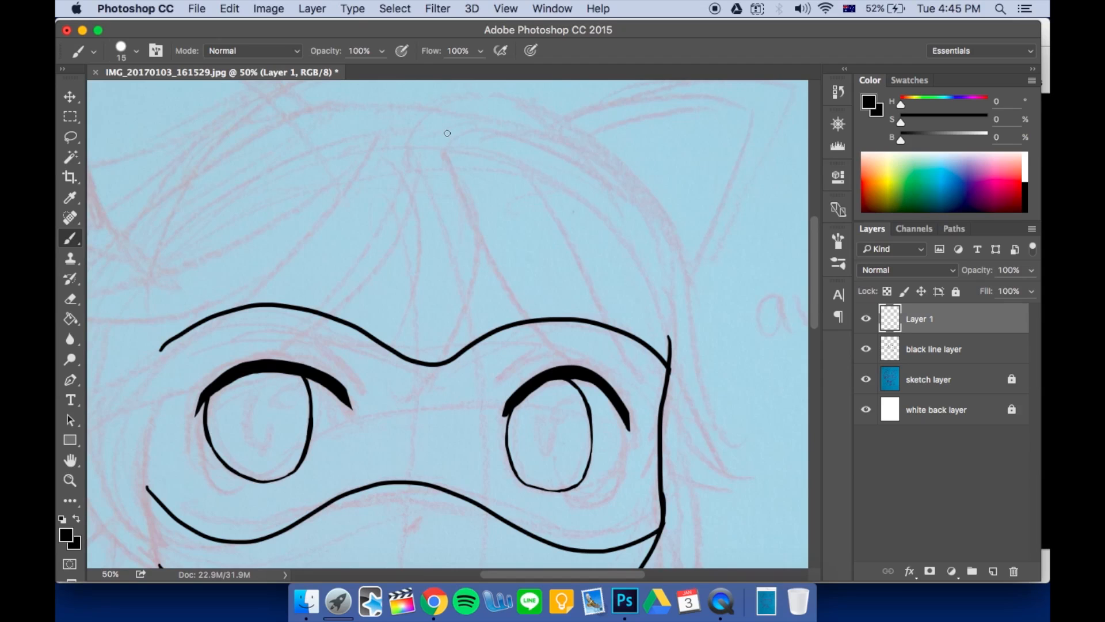
drag(448, 129, 402, 424)
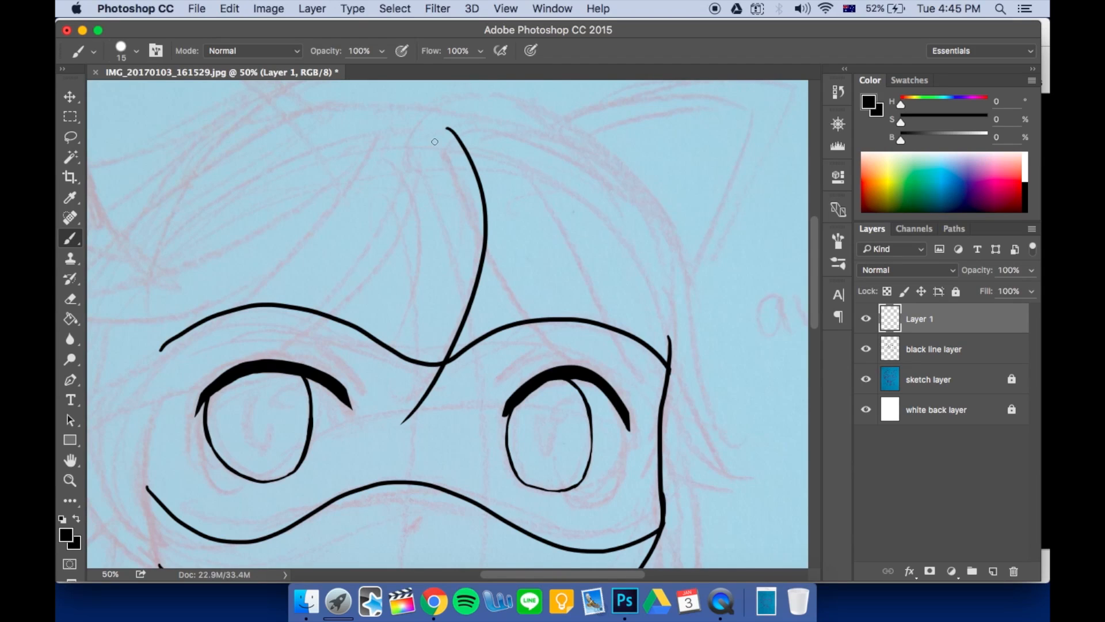
drag(429, 121, 391, 437)
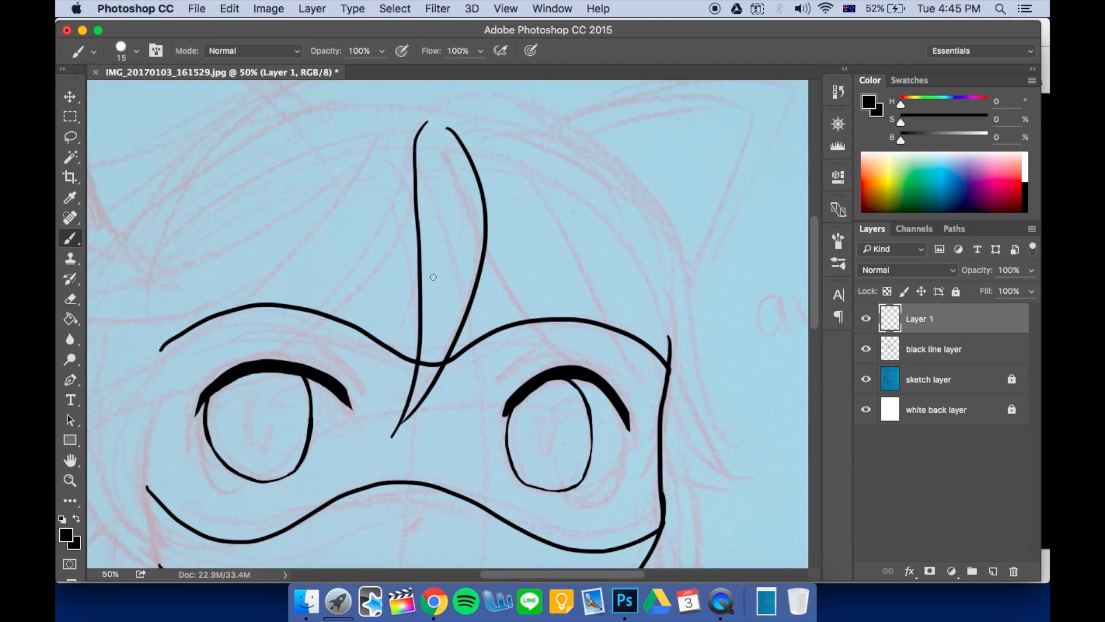
key(ctrl+z)
drag(427, 125, 397, 443)
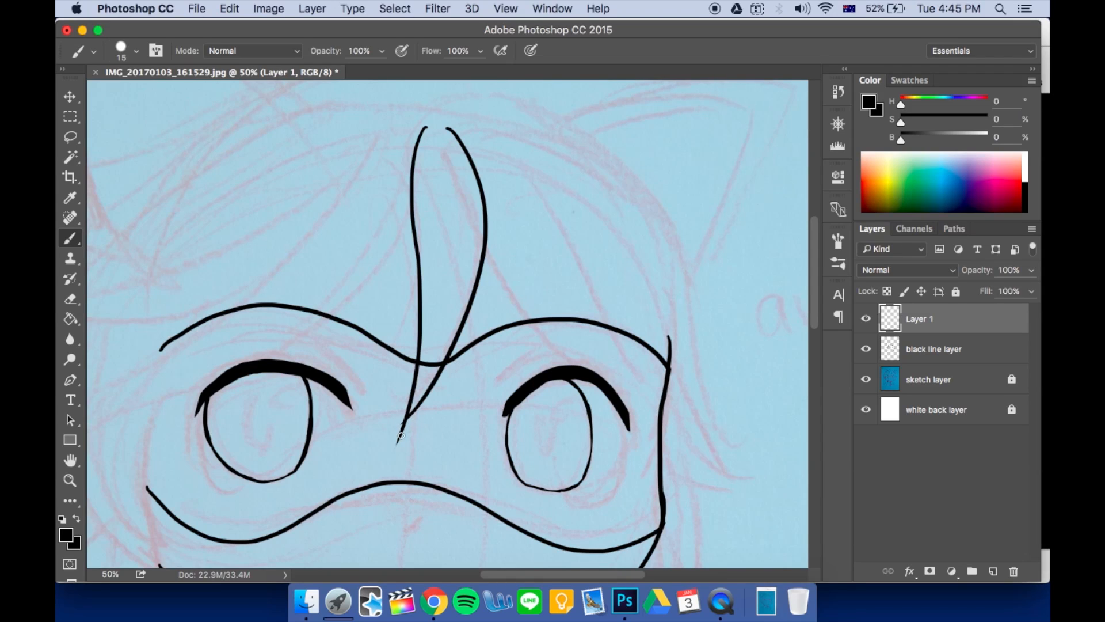
key(e)
drag(401, 432, 414, 424)
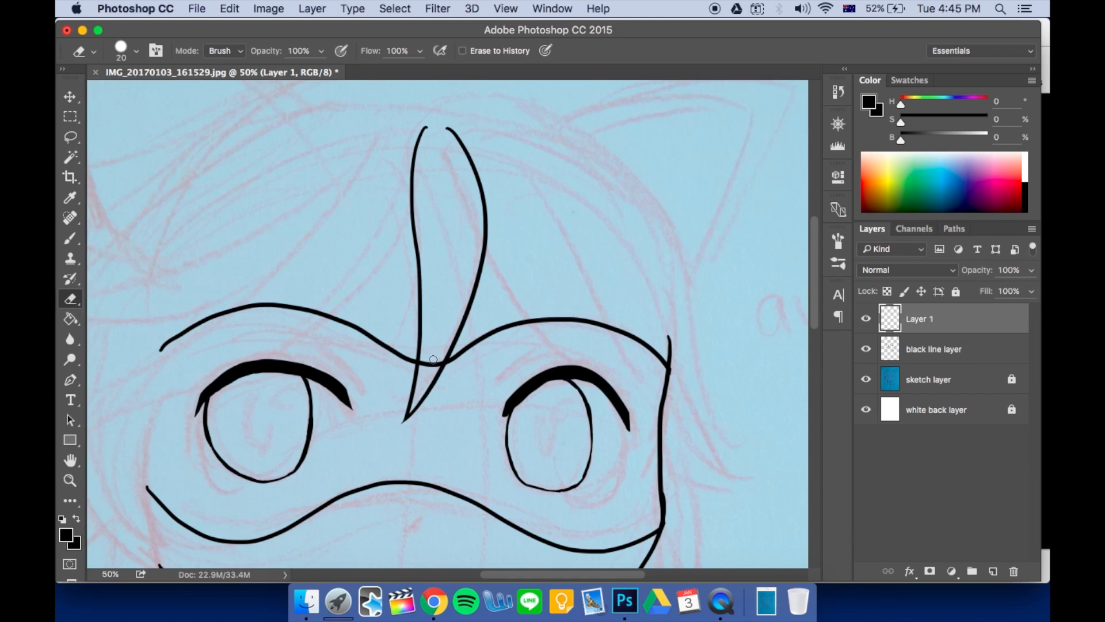
Erase the mask's upper edge inside the forelock on the black line layer, hiding and reshowing the hair layer to check it
click(932, 350)
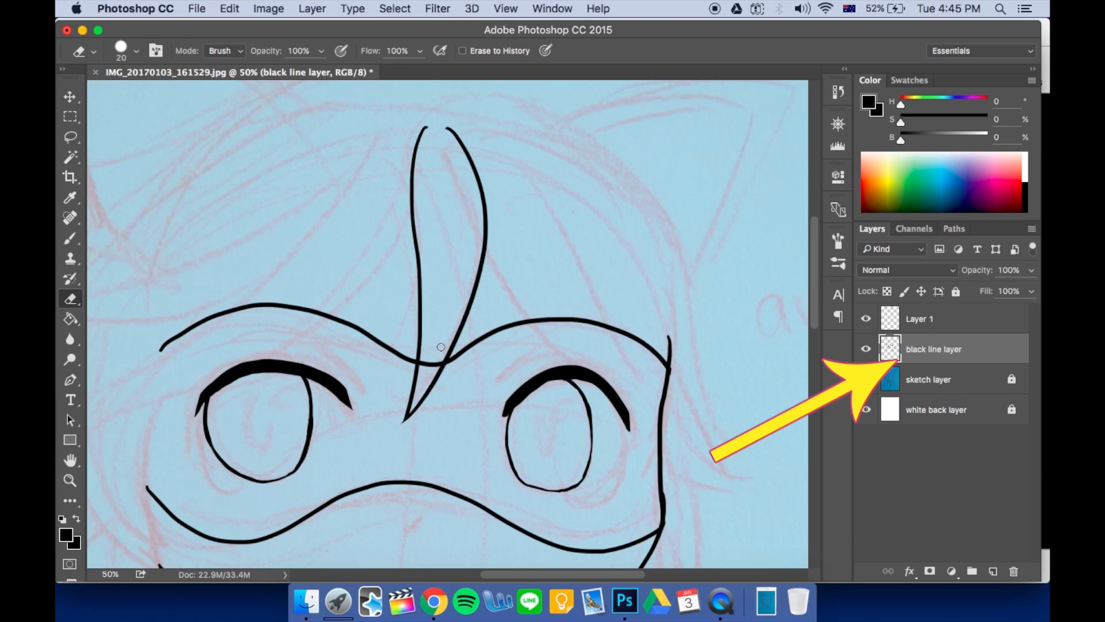
drag(410, 360, 432, 364)
key(super+z)
click(866, 318)
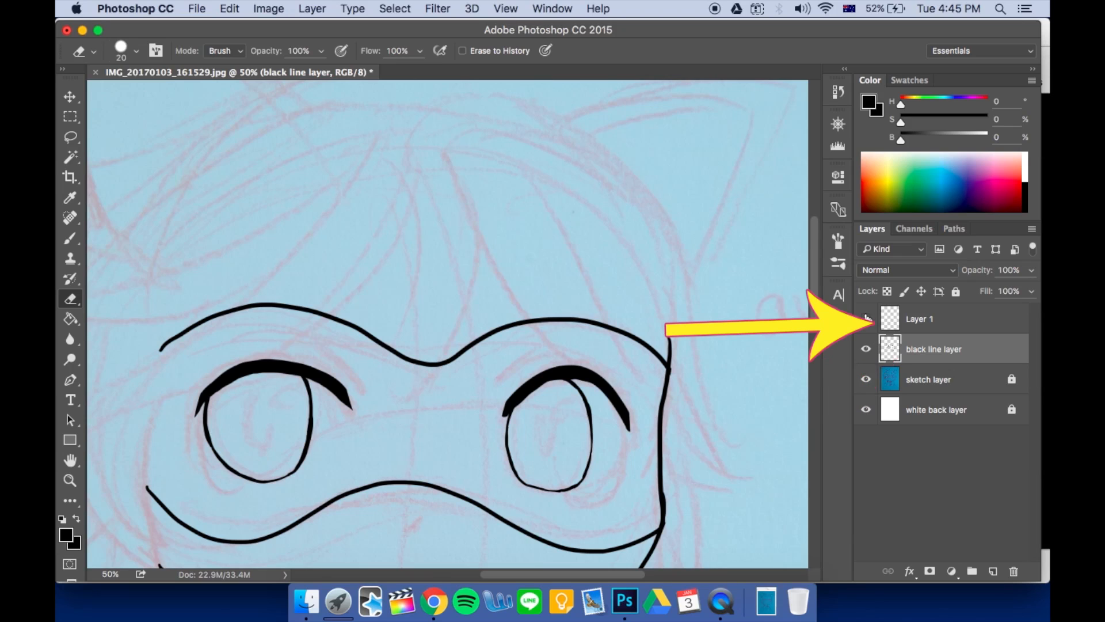
click(867, 319)
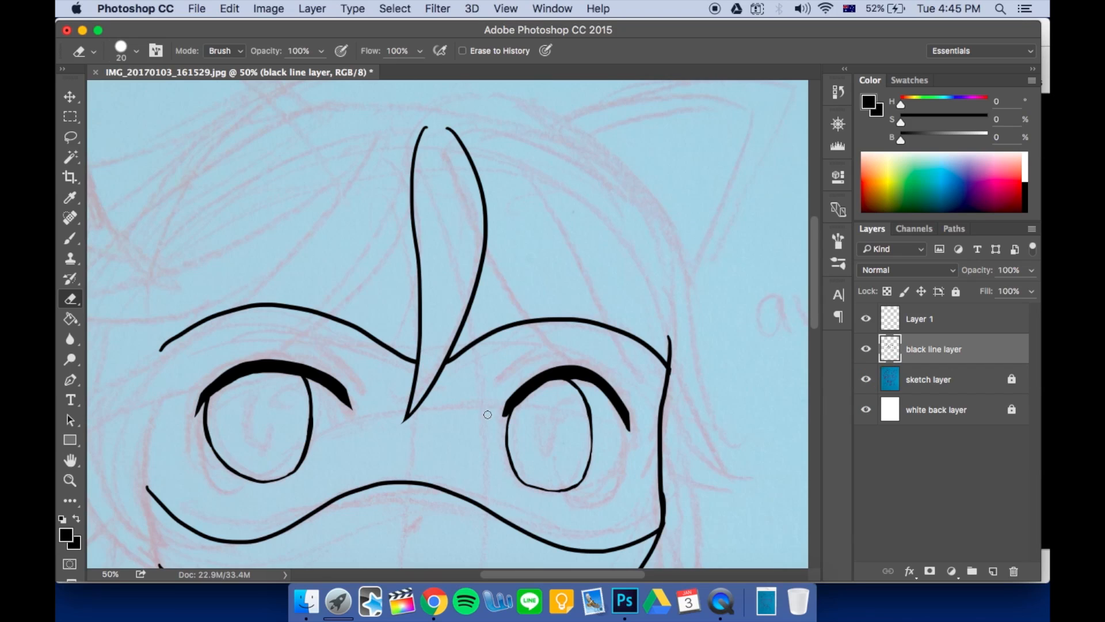
Rename the hair strokes' layer "line hair layer"
click(932, 324)
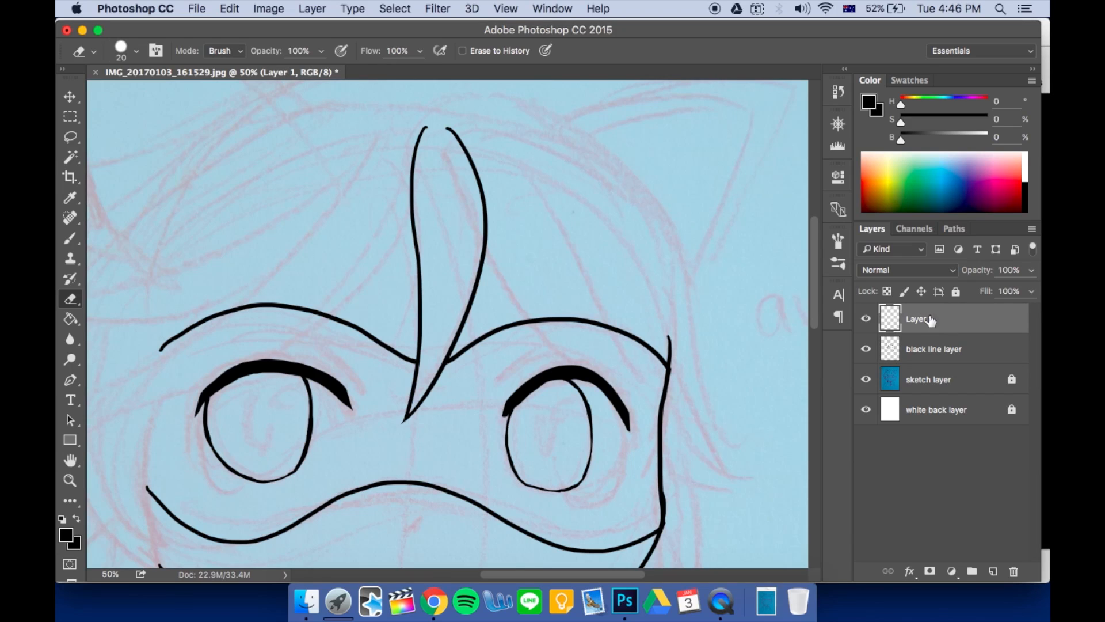
double_click(929, 319)
key(BackSpace)
text(line hair laye)
key(Return)
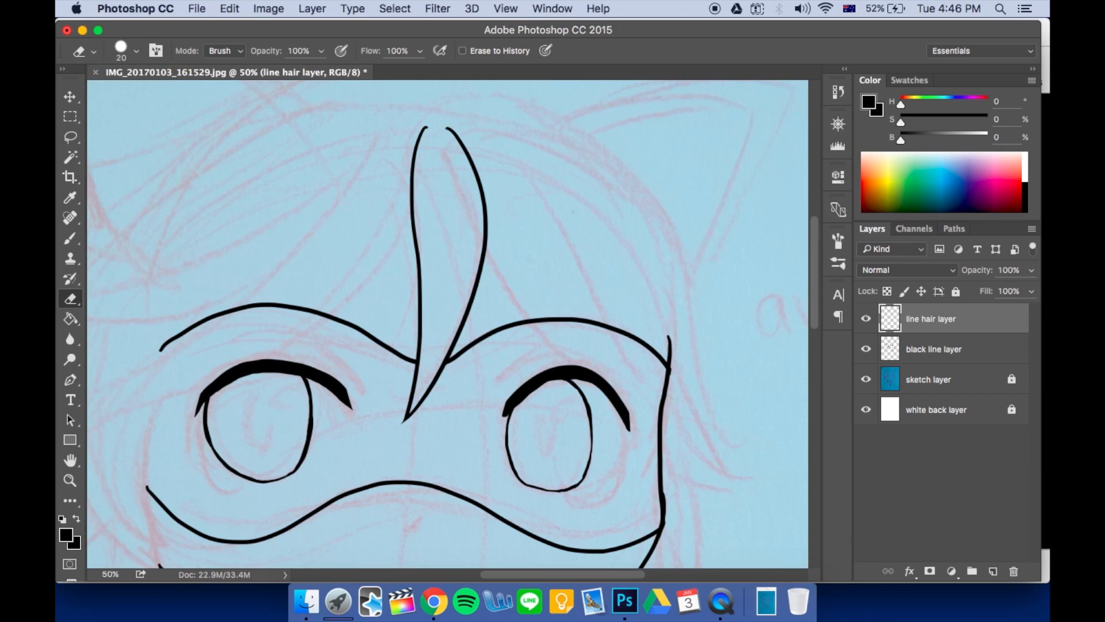
Ink the fringe lock beside the forelock on the sketch's right side, redrawing poor strokes and trimming its tip
key(b)
key(e)
key(b)
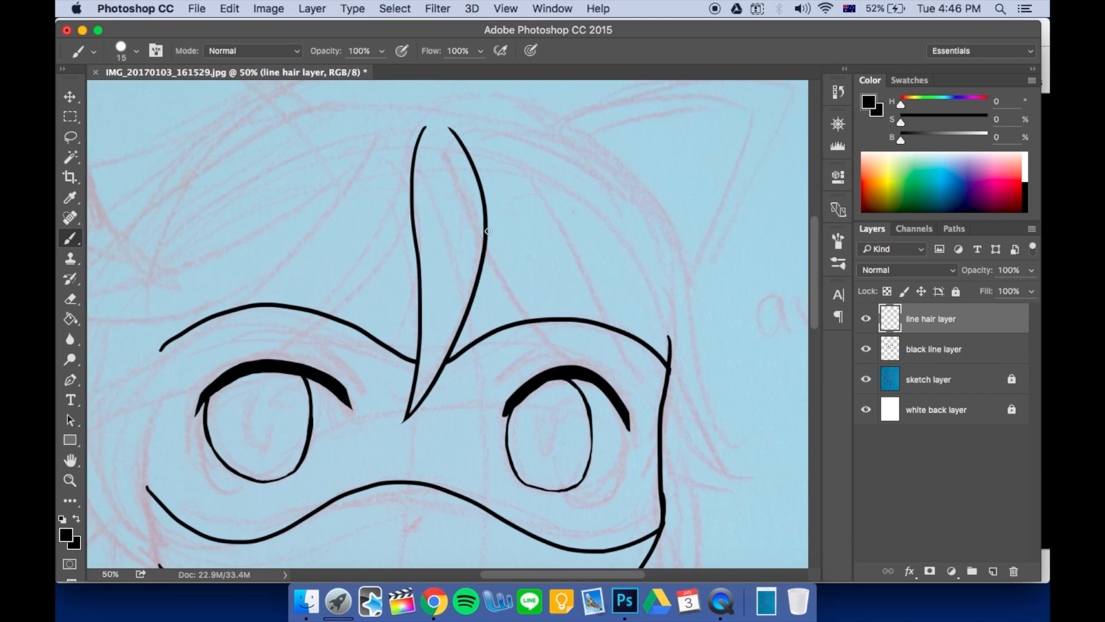
drag(487, 235, 642, 396)
mouse_move(516, 148)
mouse_down()
mouse_move(662, 412)
mouse_move(691, 415)
mouse_up()
key(super+z)
key(super+z)
key(super+z)
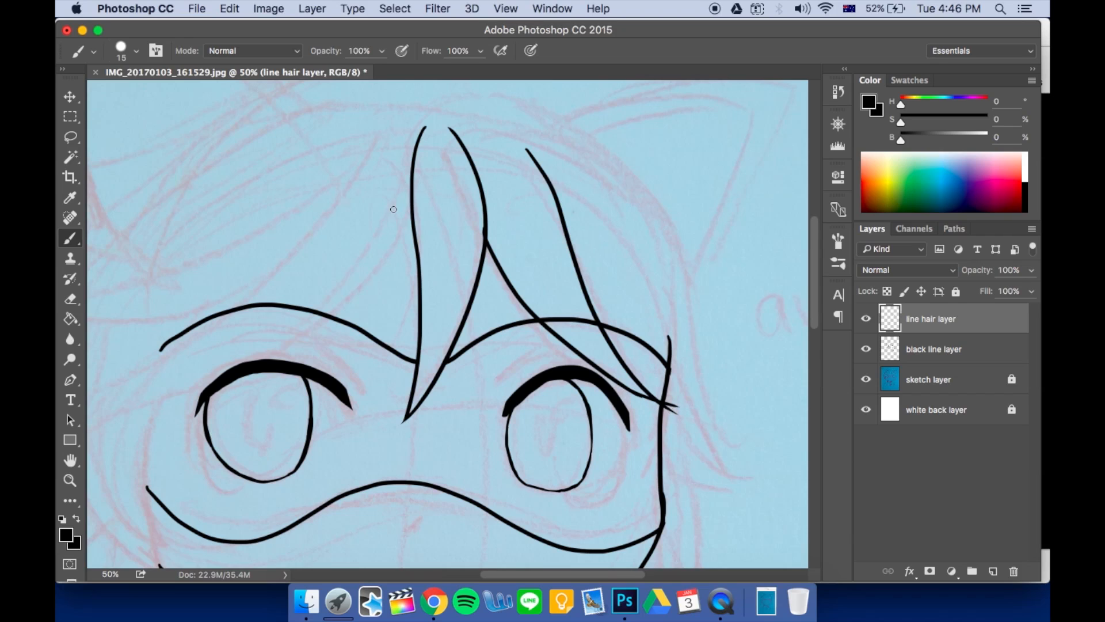
key(e)
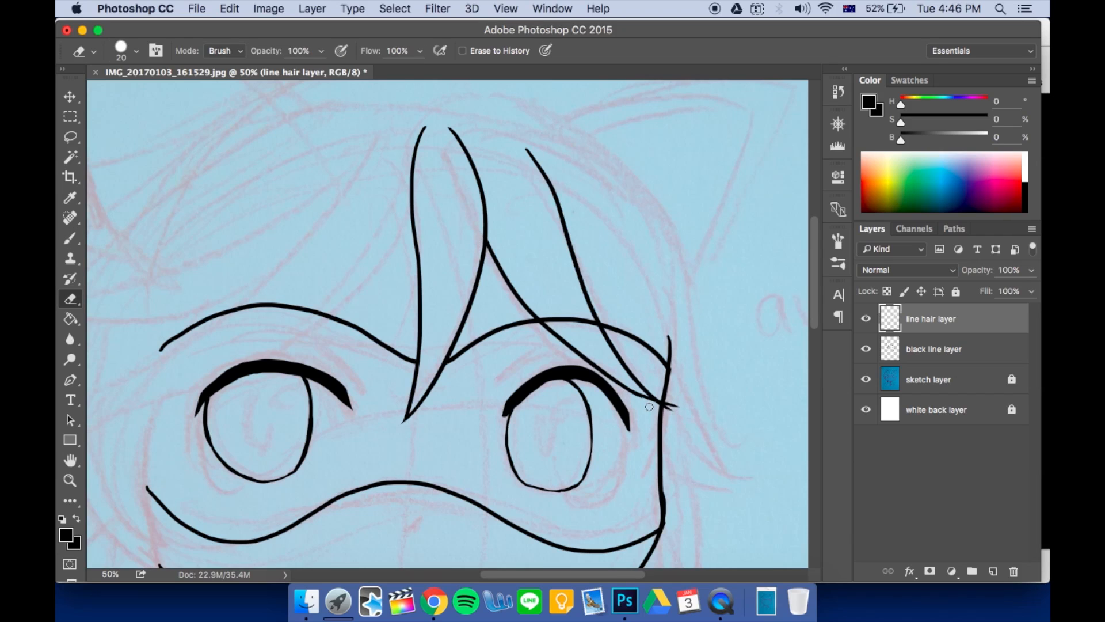
key(b)
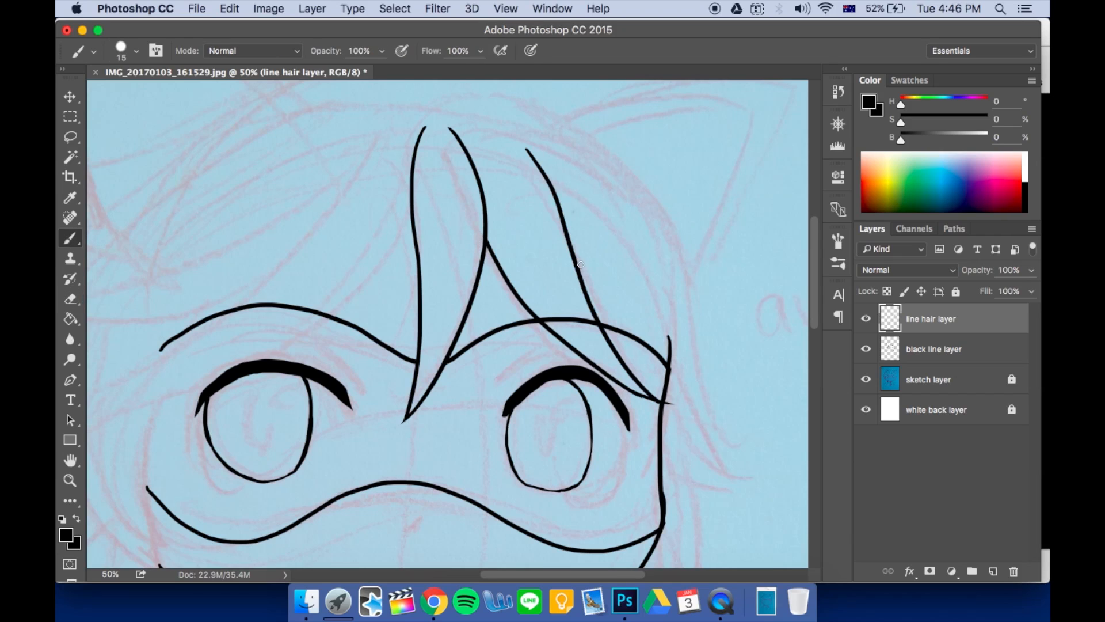
Ink the next long lock past the face edge on the sketch's right side and start the outer lock beside it
drag(573, 247, 662, 400)
key(super+z)
drag(571, 249, 738, 459)
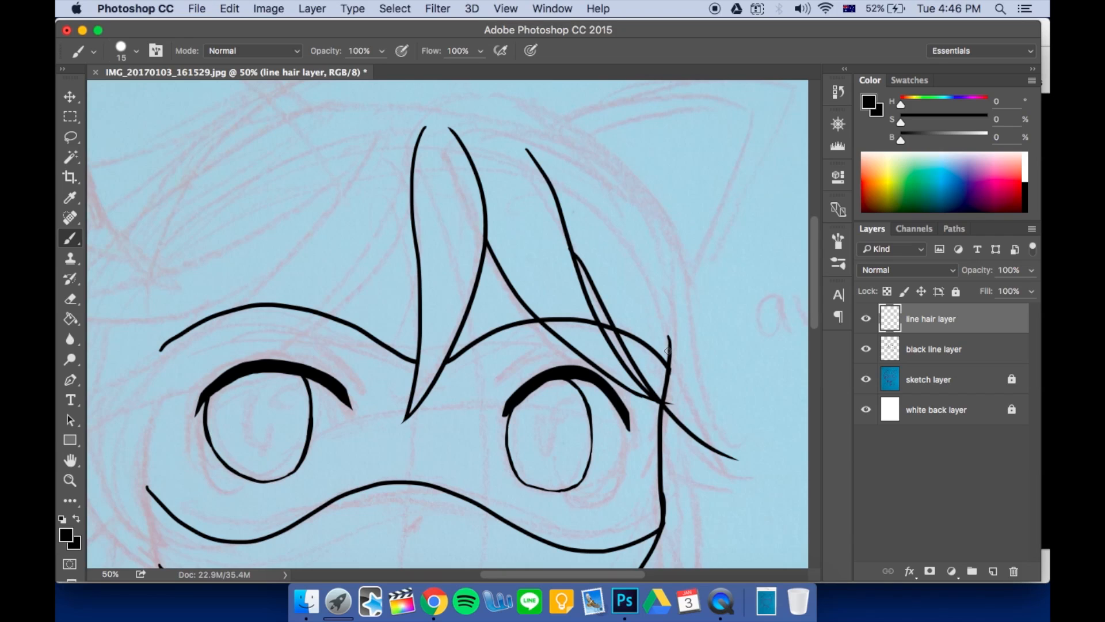
key(super+z)
drag(578, 269, 751, 478)
drag(570, 166, 762, 496)
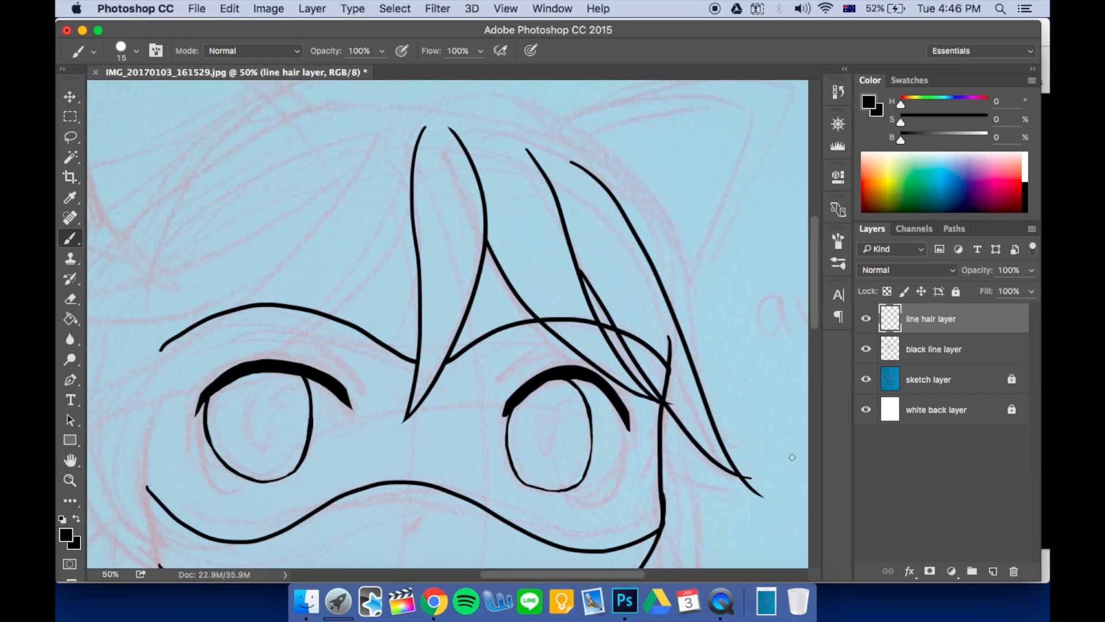
drag(603, 142, 739, 388)
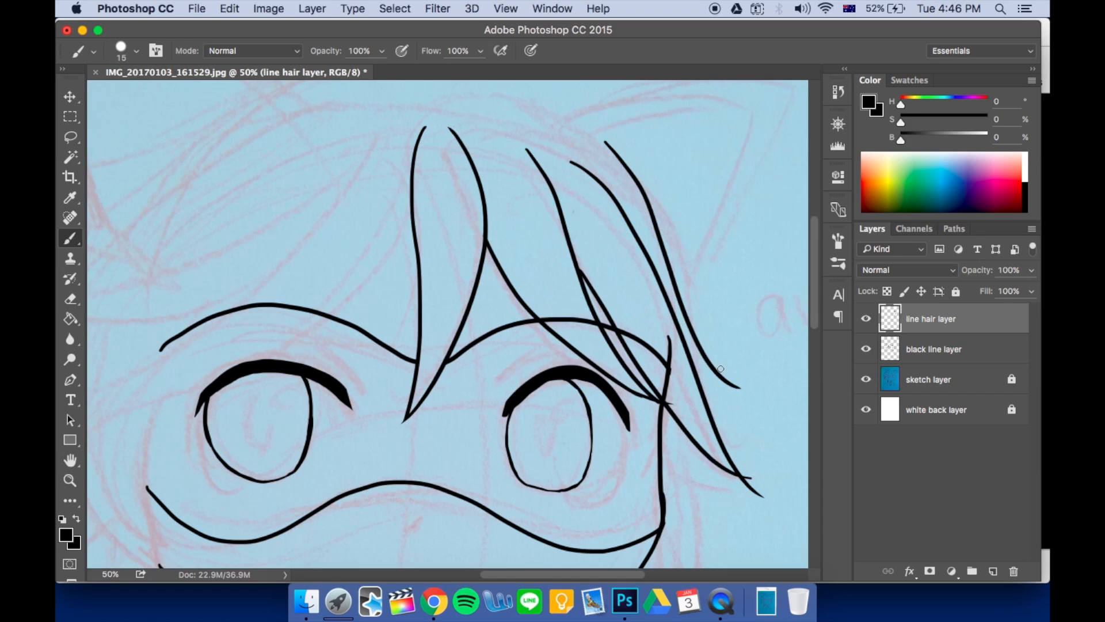
Copy the enlarged Chat Noir reference image from Chrome and paste it into a new Photoshop document
click(434, 599)
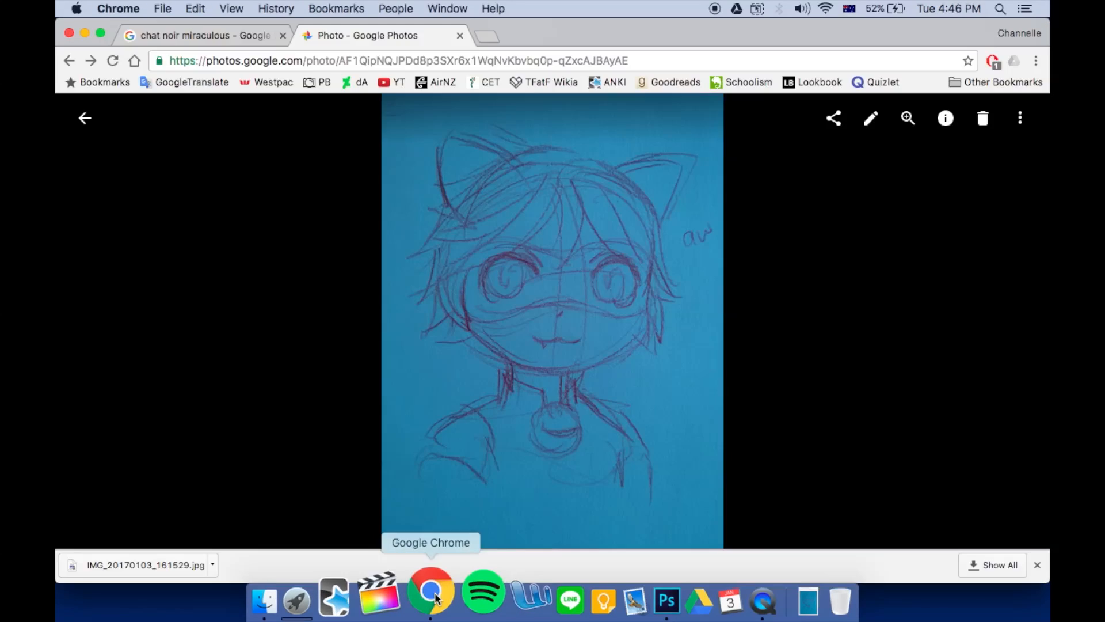
click(229, 33)
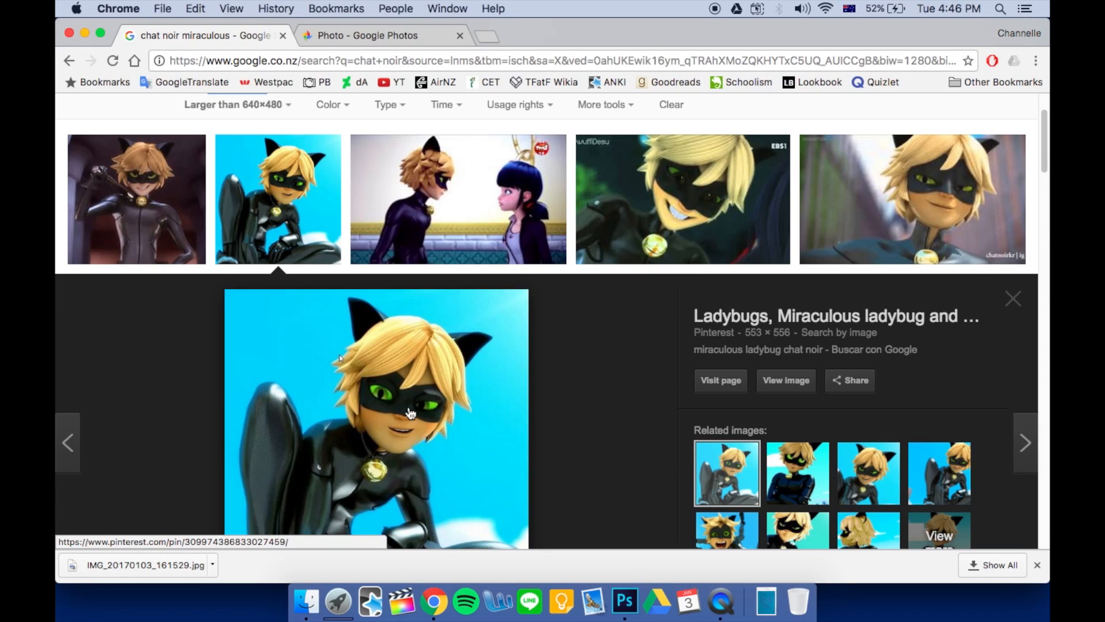
right_click(419, 378)
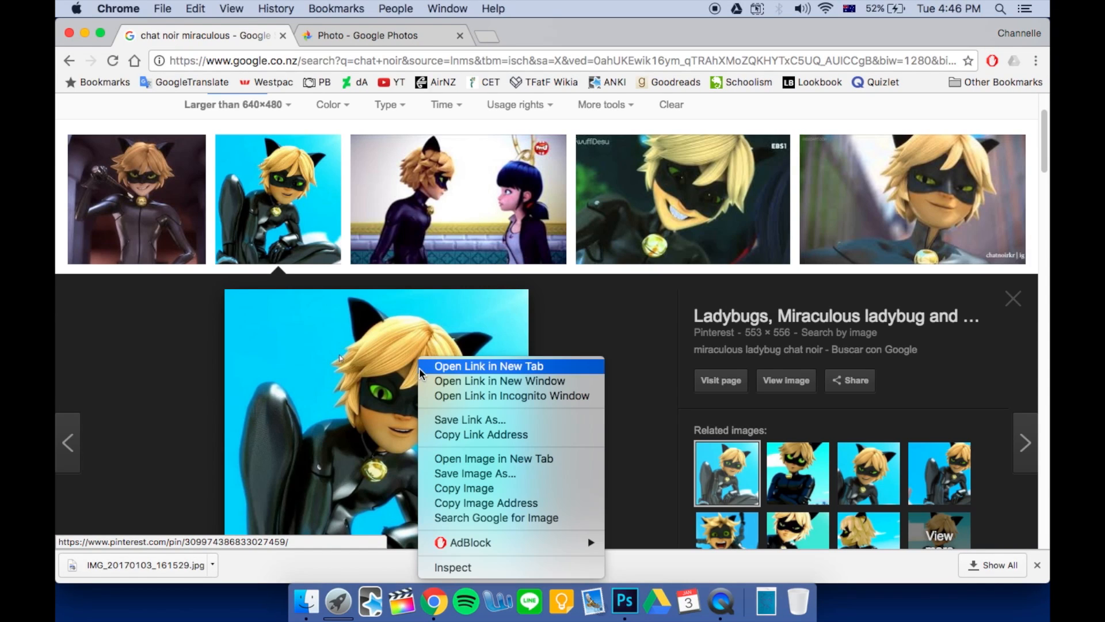
click(496, 488)
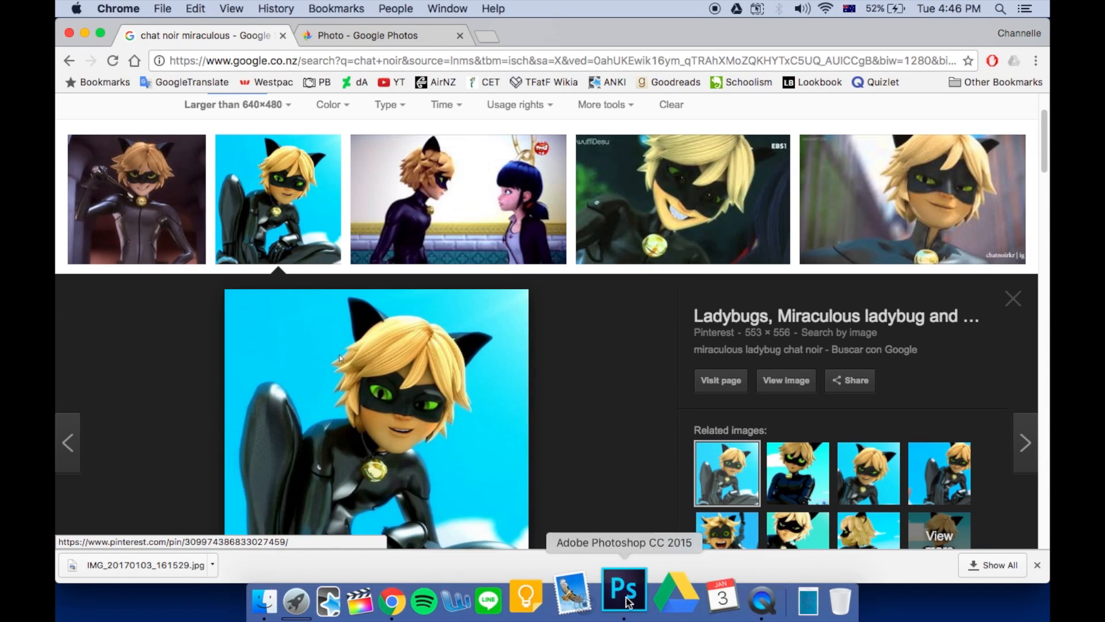
click(620, 593)
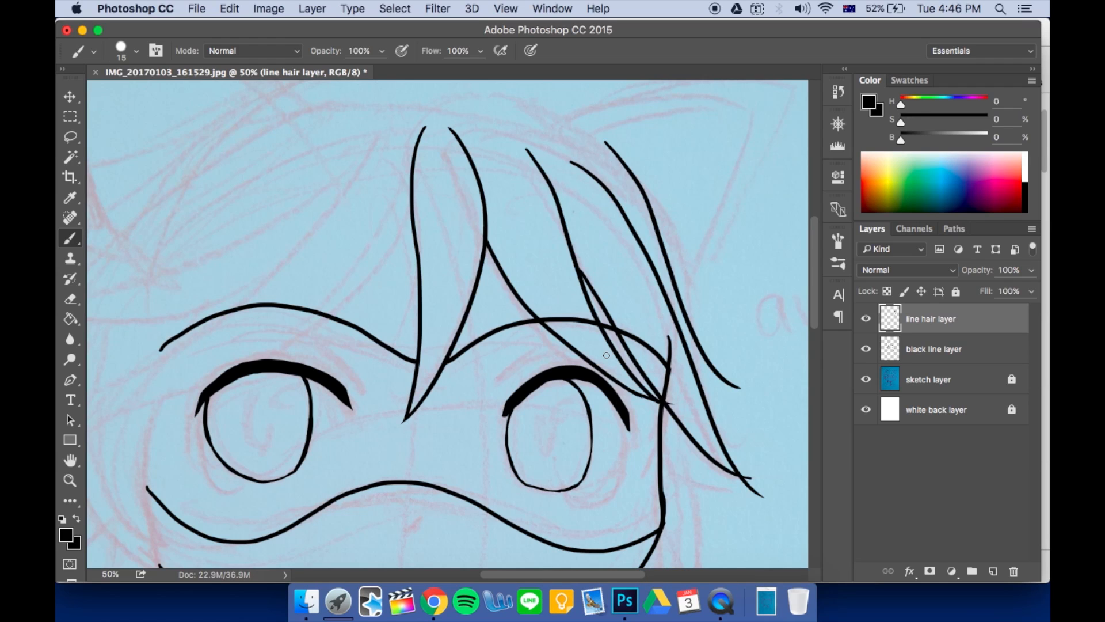
key(super+n)
key(Return)
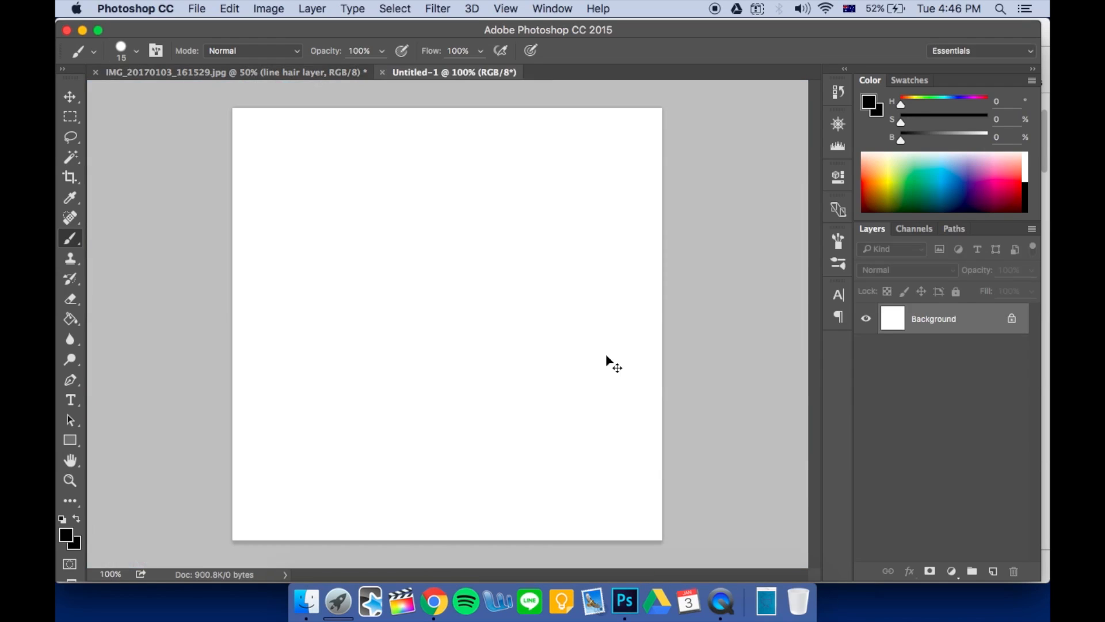
key(super+v)
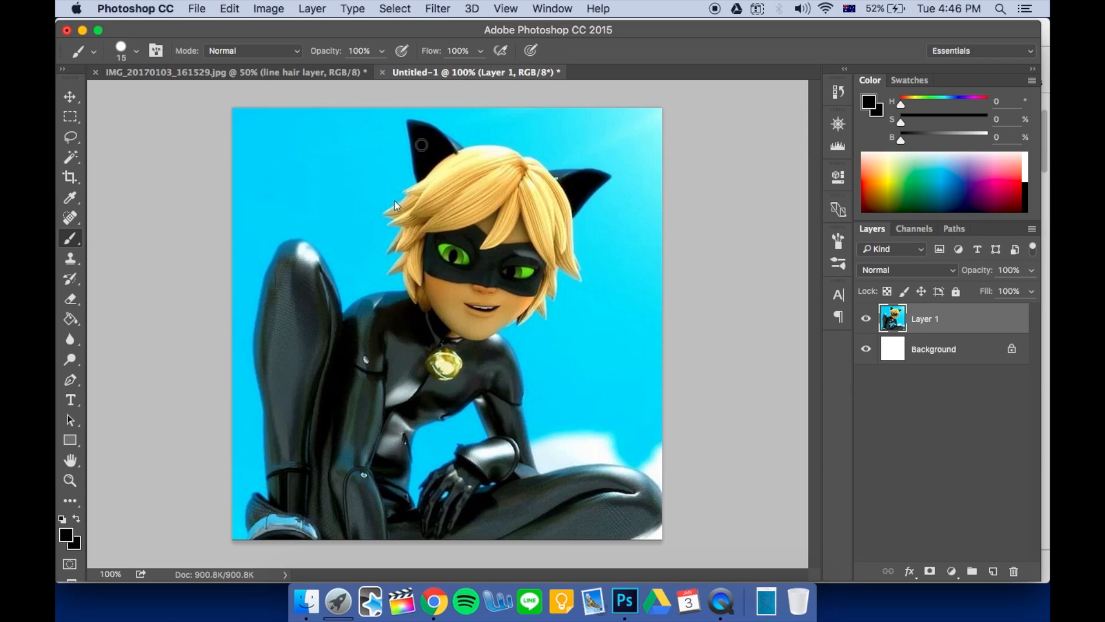
Return to the sketch document and ink the short lower edge of the outermost lock on the sketch's right side
click(244, 73)
key(super+minus)
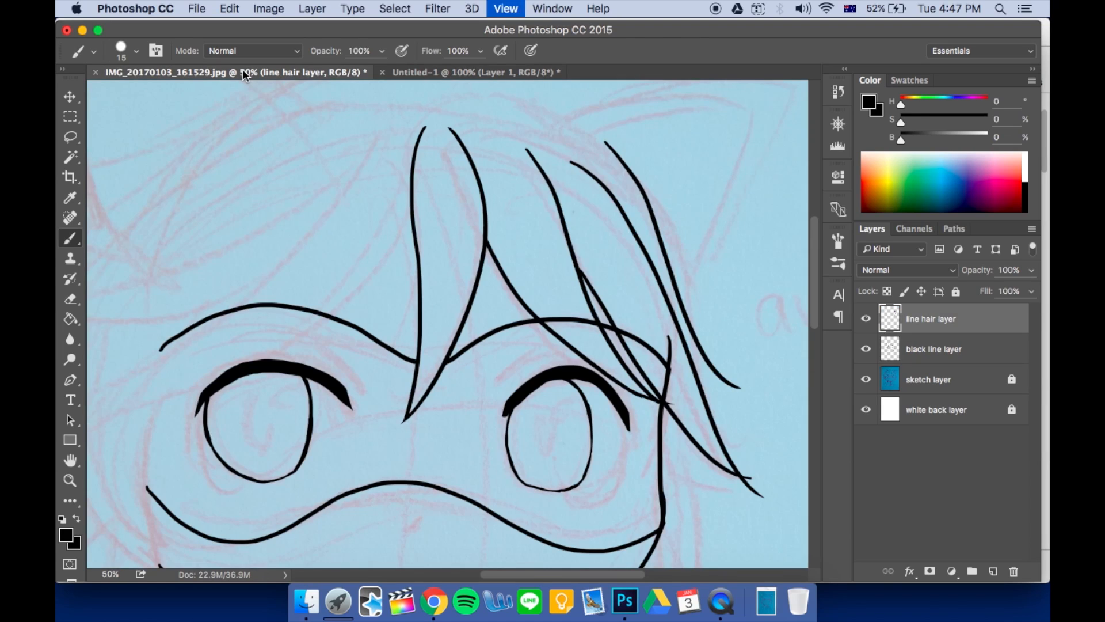
key(super+plus)
drag(703, 377, 751, 381)
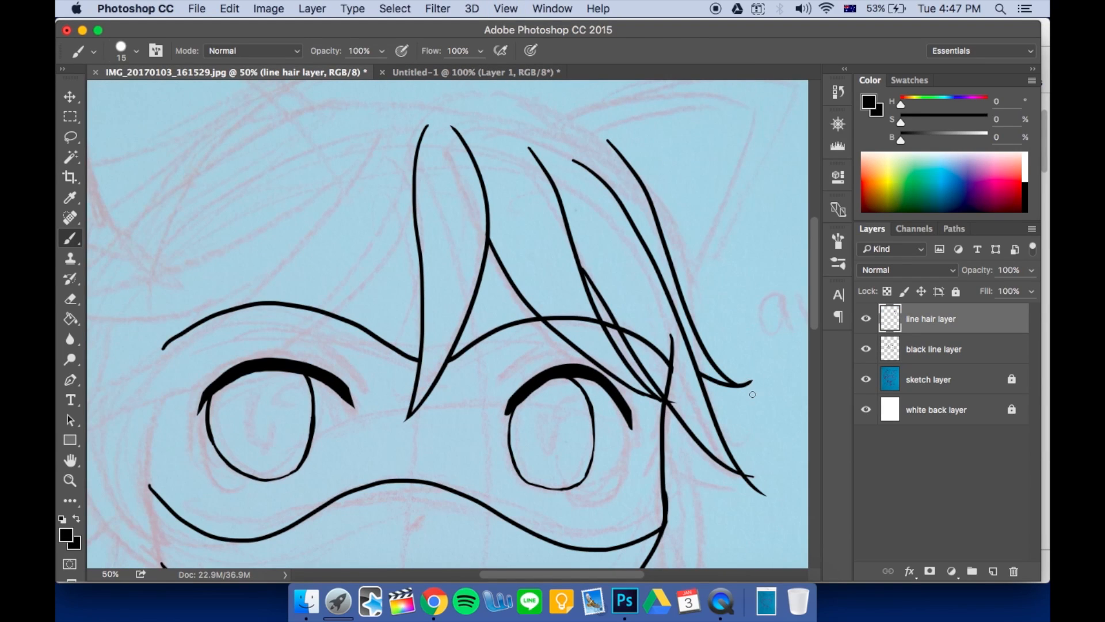
Trim the overshooting tips of the outer locks, and erase mask and face lines behind the hair on the black line layer
key(e)
click(749, 382)
drag(756, 498, 741, 485)
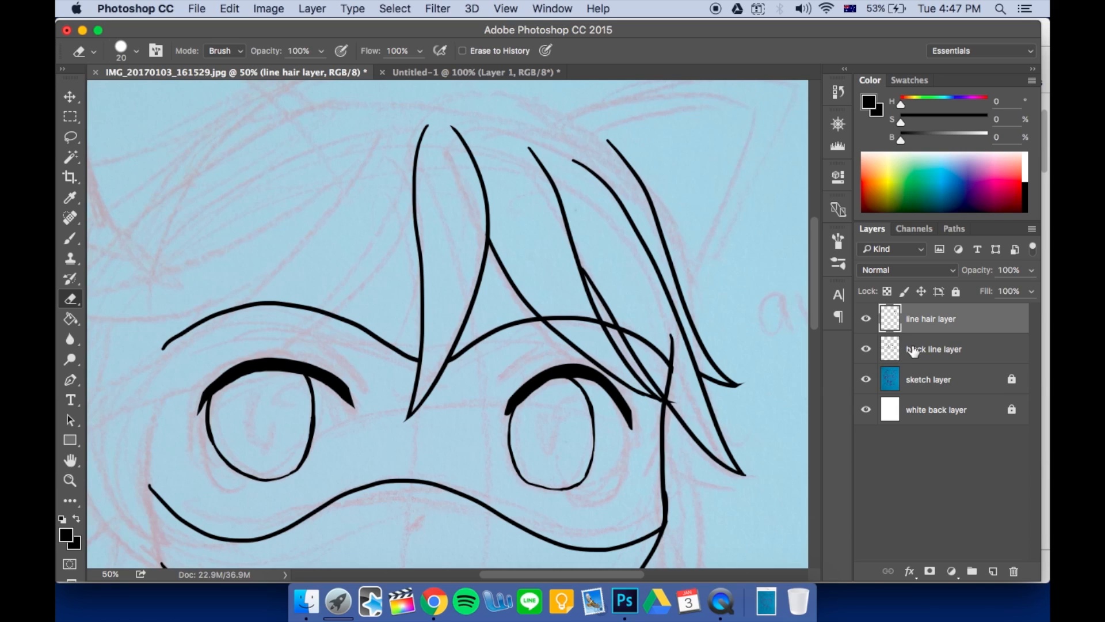
click(943, 349)
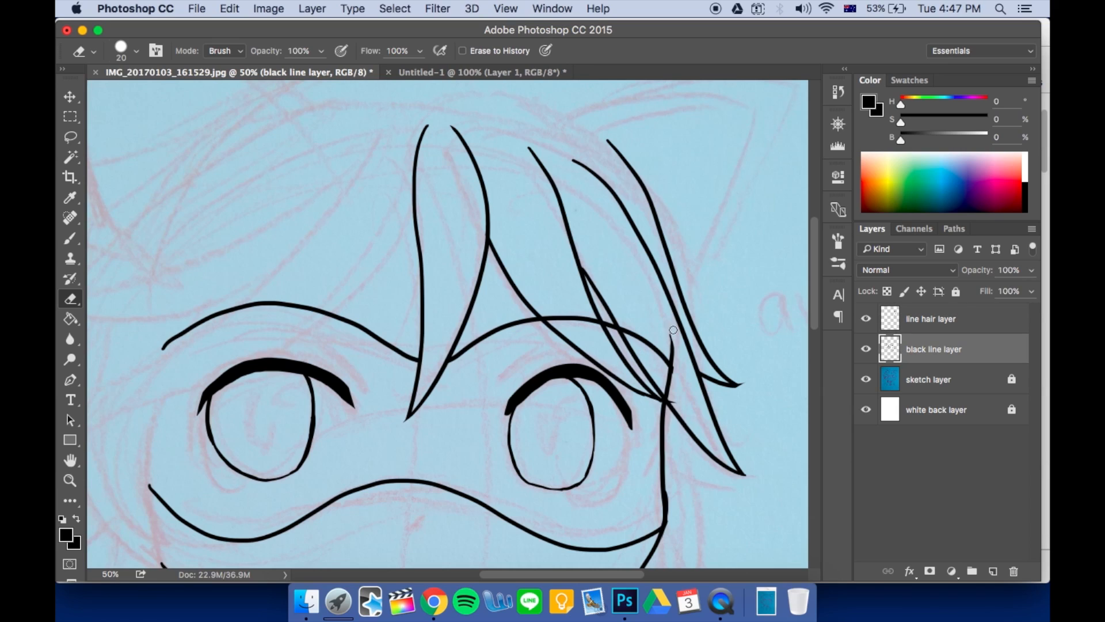
drag(673, 330, 650, 343)
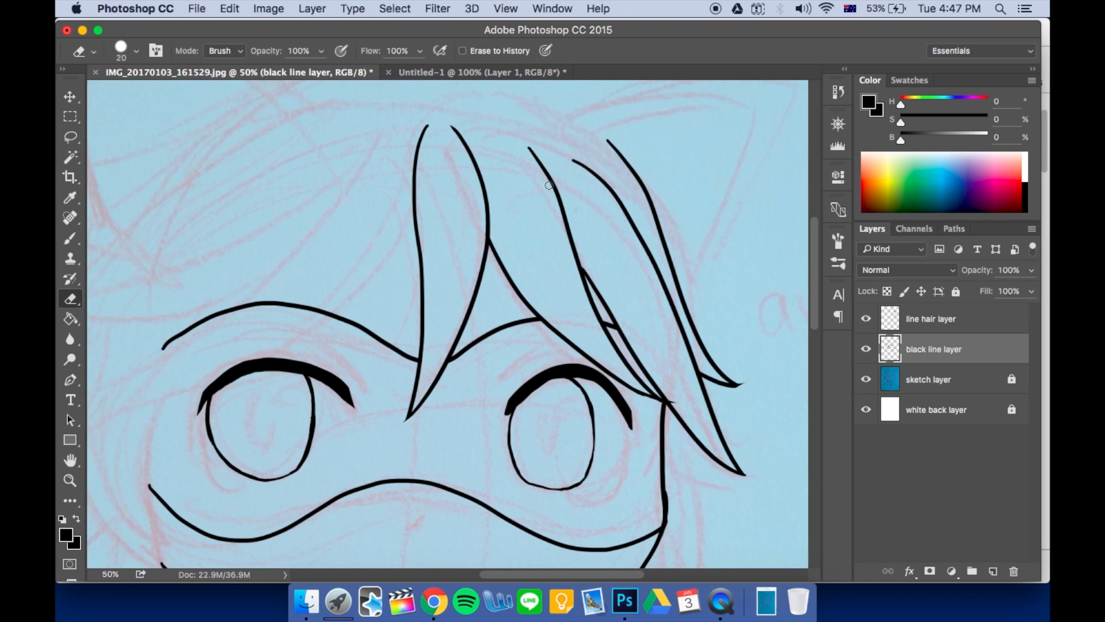
Ink the crown outline and the first fringe stroke on the sketch's left side of the forelock on the line hair layer
click(949, 316)
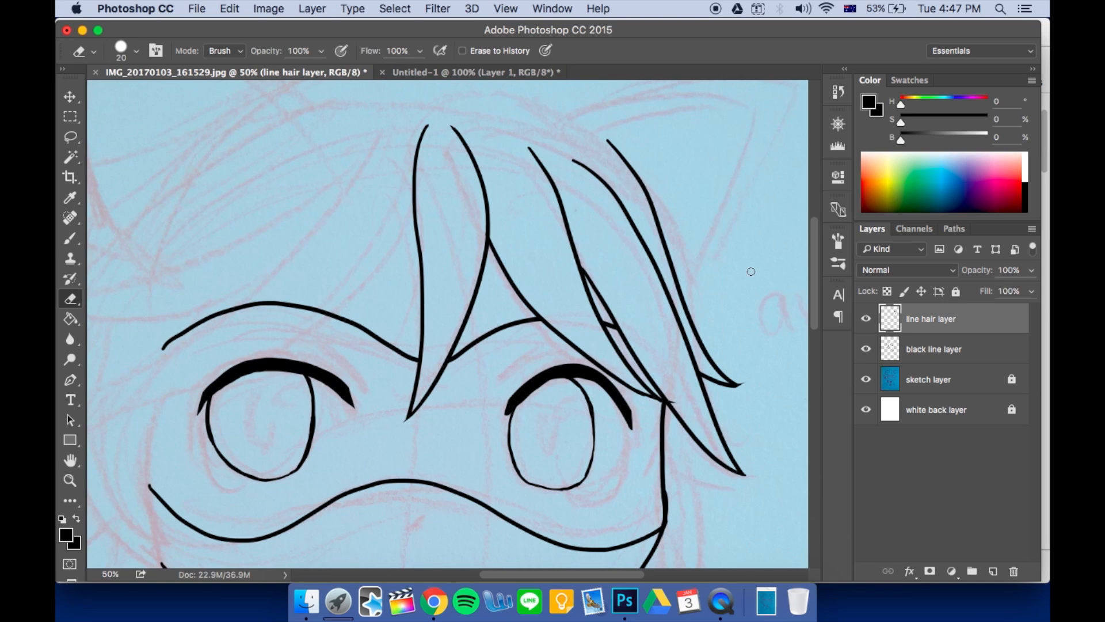
key(b)
drag(751, 271, 642, 313)
drag(403, 190, 504, 289)
mouse_move(650, 340)
mouse_down()
mouse_move(432, 236)
mouse_move(580, 126)
mouse_up()
drag(347, 175, 591, 110)
drag(570, 242, 430, 374)
drag(536, 147, 287, 411)
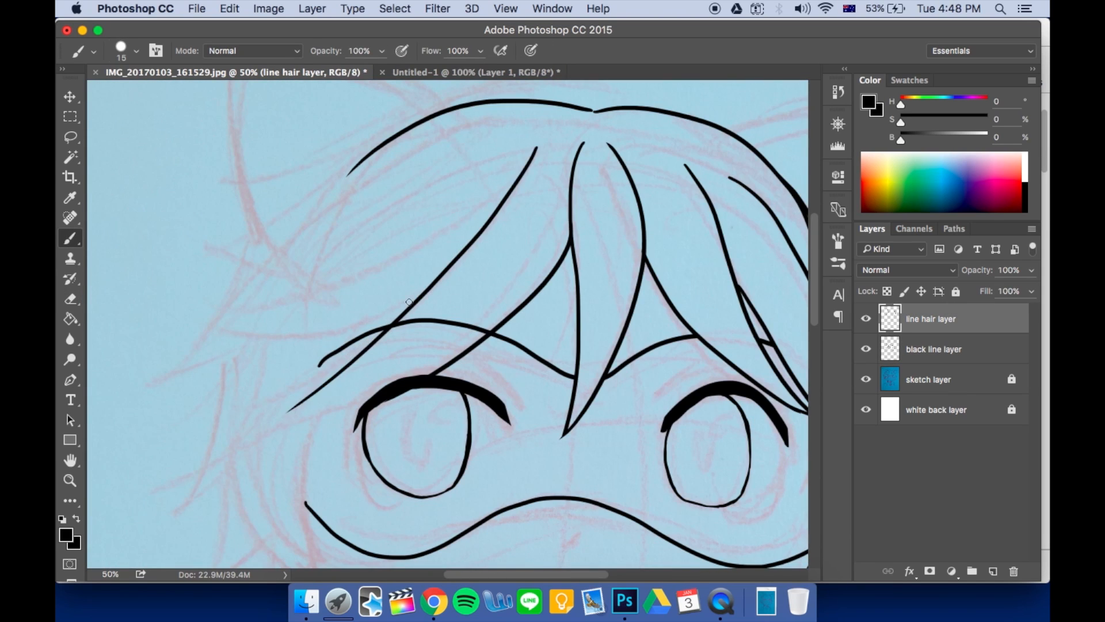
key(super+z)
Check the reference image, then ink the outer hair contour and sweeping fringe locks on the sketch's left side
click(448, 73)
click(236, 72)
drag(364, 159, 166, 336)
drag(524, 164, 403, 377)
drag(447, 311, 267, 416)
drag(439, 202, 202, 451)
key(super+z)
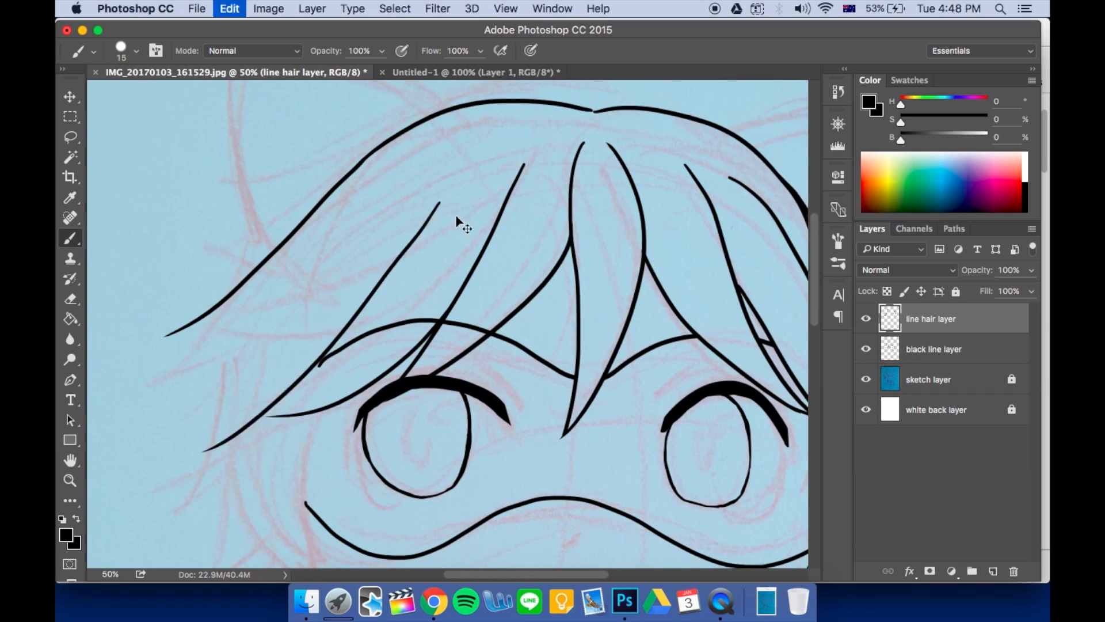
Ink the remaining long locks on the sketch's left side and close the outer lock's pointed tip
drag(439, 172, 288, 403)
mouse_move(384, 171)
mouse_down()
mouse_move(145, 468)
mouse_move(293, 416)
mouse_up()
drag(252, 379, 258, 208)
drag(327, 243, 366, 408)
drag(239, 288, 154, 372)
drag(261, 317, 155, 372)
mouse_move(777, 288)
mouse_down()
mouse_move(550, 301)
mouse_move(617, 437)
mouse_move(617, 460)
mouse_up()
Check the reference image and erase the mask and face lines covered by hair on the black line layer
key(ctrl+Tab)
key(ctrl+Tab)
mouse_move(507, 299)
mouse_down()
mouse_move(691, 286)
mouse_move(584, 383)
mouse_up()
click(958, 346)
key(e)
mouse_move(178, 292)
mouse_down()
mouse_move(251, 248)
mouse_move(292, 252)
mouse_up()
drag(159, 429, 165, 440)
Ink the small pointed locks beside the cheek on the sketch's left side on the line hair layer
click(932, 318)
drag(276, 357, 533, 290)
key(b)
drag(400, 441, 434, 493)
drag(437, 345, 314, 318)
mouse_move(244, 349)
mouse_down()
mouse_move(194, 409)
mouse_move(241, 407)
mouse_up()
Erase the overshooting stroke ends at the tips and joins of the side locks on the sketch's left side
key(e)
drag(301, 236, 292, 245)
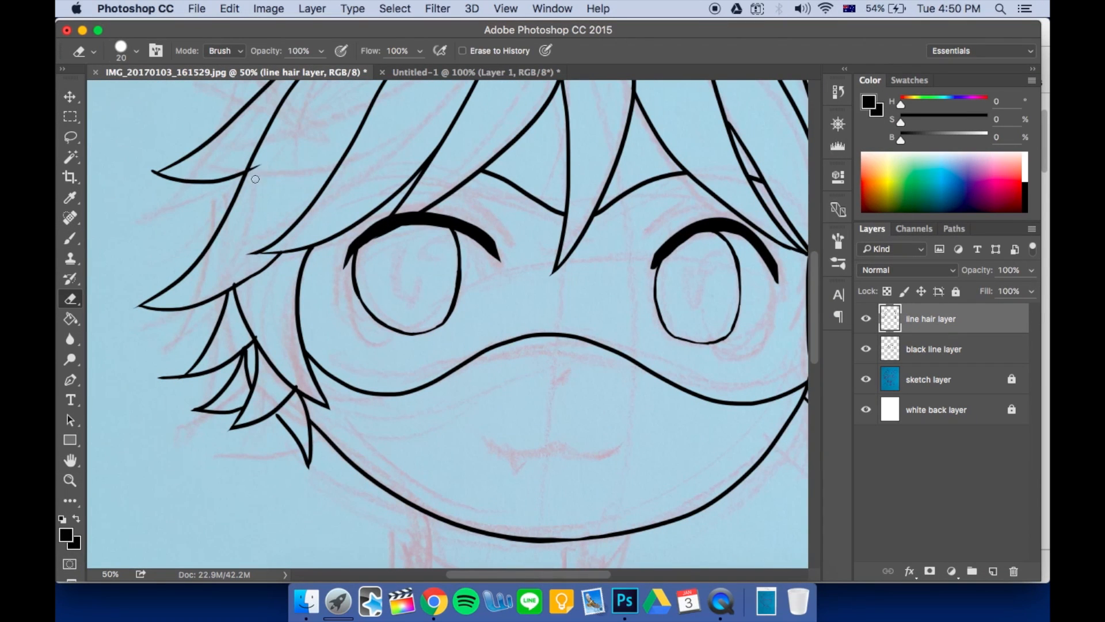
drag(253, 168, 260, 165)
drag(152, 171, 160, 173)
drag(160, 377, 179, 376)
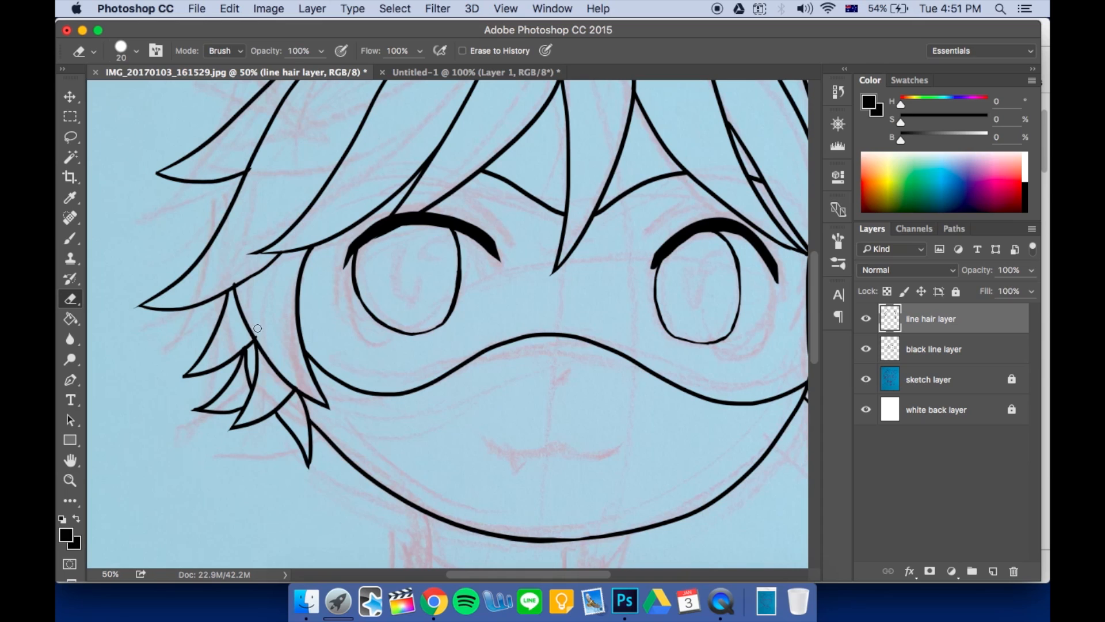
drag(557, 330, 437, 331)
mouse_move(421, 162)
mouse_down()
mouse_move(432, 279)
mouse_move(473, 398)
mouse_up()
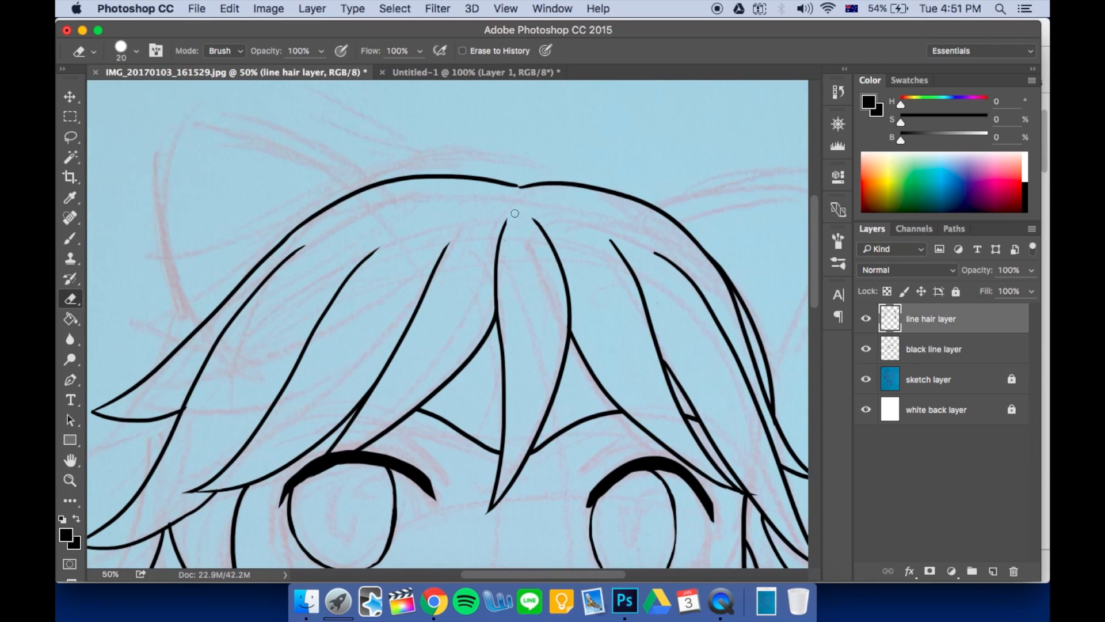
Ink a small pointed lock beside the lower cheek on the sketch's right side on the line hair layer
drag(629, 358, 560, 308)
mouse_move(666, 262)
mouse_down()
mouse_move(647, 219)
mouse_move(655, 239)
mouse_up()
key(super+z)
drag(589, 387, 626, 269)
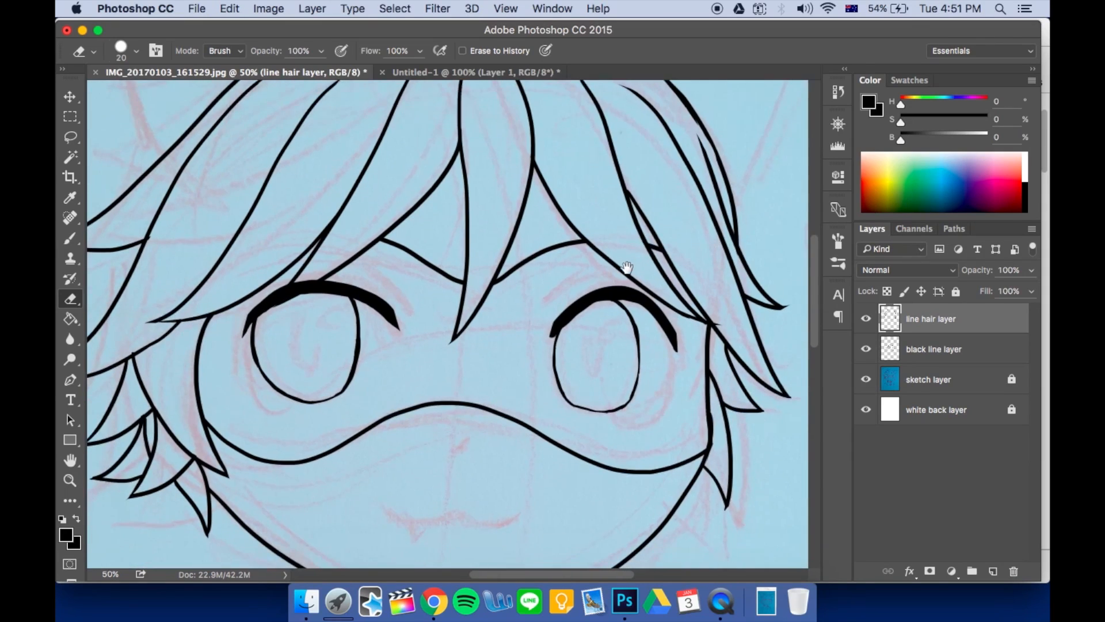
drag(479, 452, 505, 401)
key(b)
drag(734, 410, 741, 446)
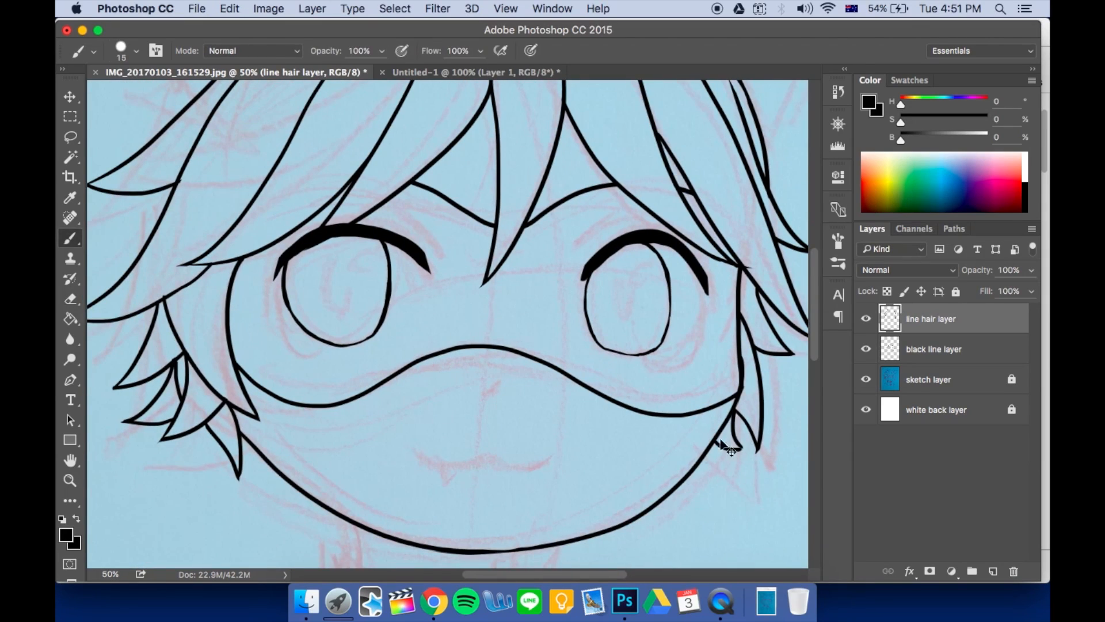
Add a new layer above the line hair layer and name it ears
drag(449, 293, 466, 390)
click(993, 570)
drag(408, 328, 453, 390)
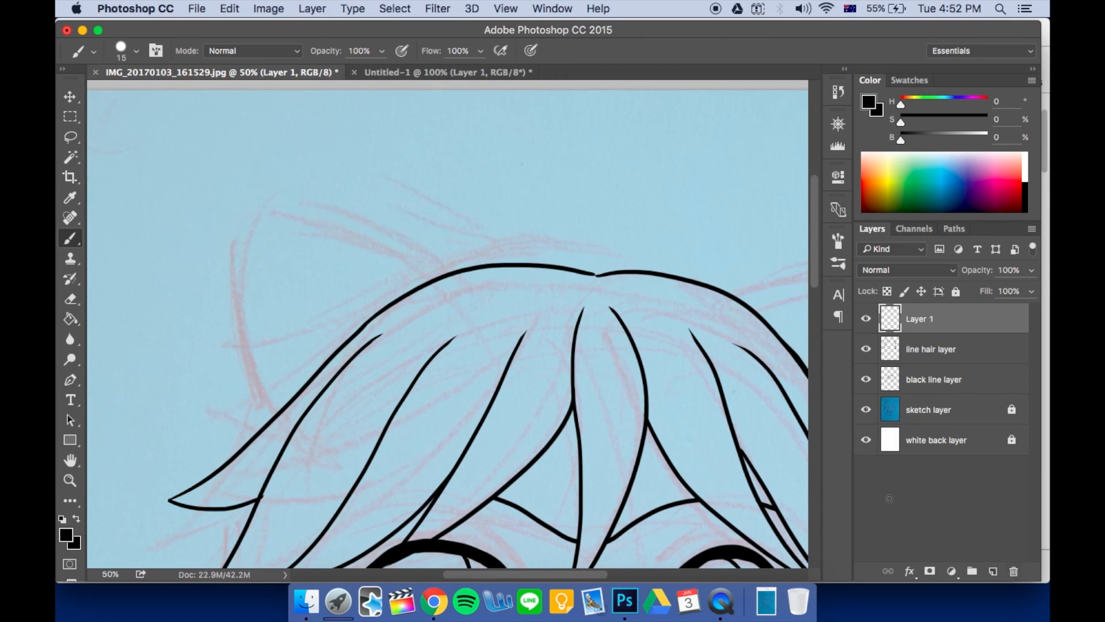
double_click(919, 318)
text(ears)
key(Return)
Ink the cat ear on the sketch's left side with its inner edge and erase the overshooting stroke ends
mouse_move(257, 206)
mouse_down()
mouse_move(482, 297)
mouse_move(450, 322)
mouse_move(477, 312)
mouse_move(285, 414)
mouse_move(287, 437)
mouse_up()
key(super+z)
key(super+z)
key(e)
mouse_move(432, 302)
mouse_down()
mouse_move(448, 282)
mouse_move(442, 314)
mouse_up()
drag(276, 421, 286, 435)
click(252, 191)
key(b)
mouse_move(528, 393)
mouse_down()
mouse_move(422, 343)
mouse_move(294, 331)
mouse_up()
drag(528, 255, 666, 225)
mouse_move(493, 232)
mouse_down()
mouse_move(710, 243)
mouse_move(606, 377)
mouse_up()
key(super+z)
key(e)
mouse_move(678, 231)
mouse_down()
mouse_move(604, 390)
mouse_move(708, 244)
mouse_up()
key(super+alt+z)
key(super+alt+z)
key(super+alt+z)
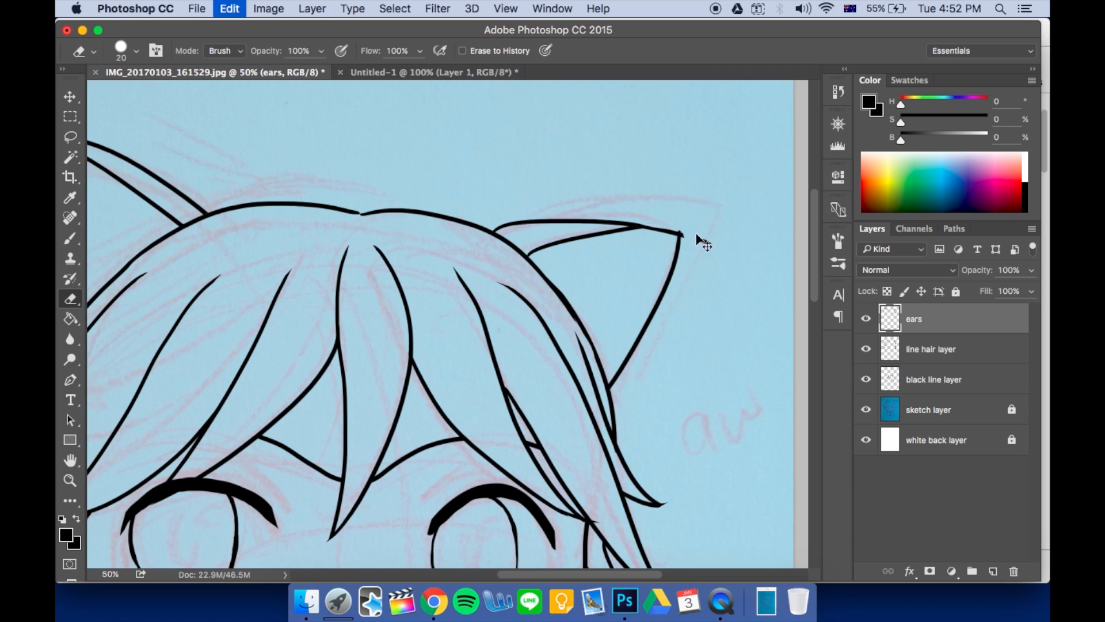
key(b)
key(super+alt+z)
Ink the cat ear on the sketch's right side with its upper edge, inner edge and outer side on the ears layer
drag(526, 256, 720, 209)
drag(490, 233, 777, 215)
drag(708, 206, 579, 406)
drag(469, 361, 513, 391)
key(super+minus)
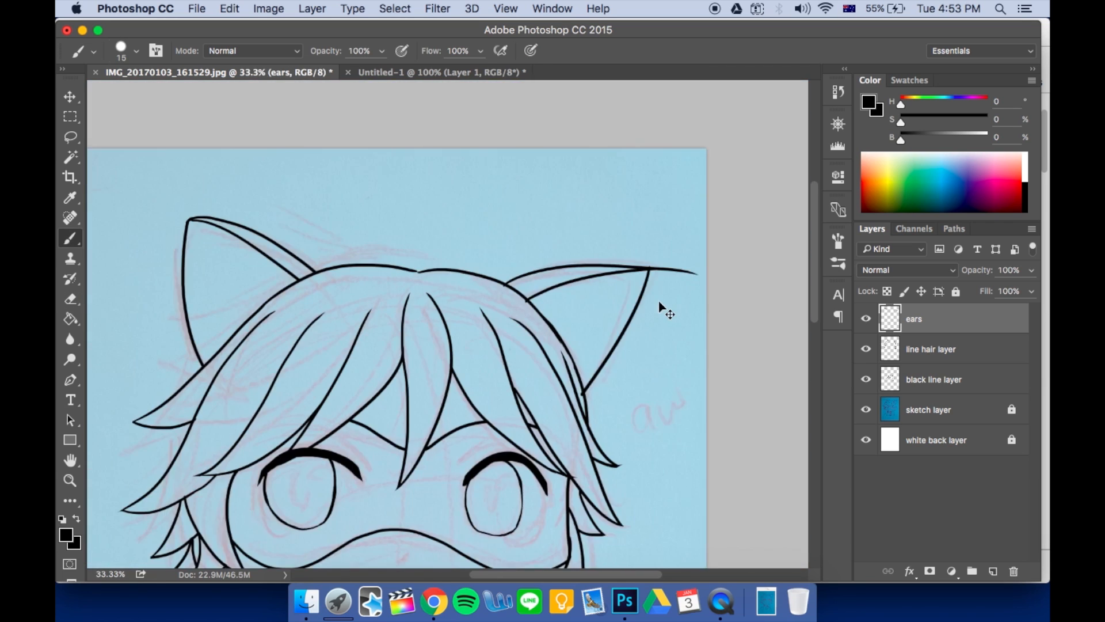
key(super+plus)
key(super+z)
drag(740, 242, 642, 466)
Erase the overshooting strokes at the tip of the ear on the sketch's right side
key(e)
drag(742, 241, 644, 265)
mouse_move(659, 266)
mouse_down()
mouse_move(719, 271)
mouse_move(769, 239)
mouse_up()
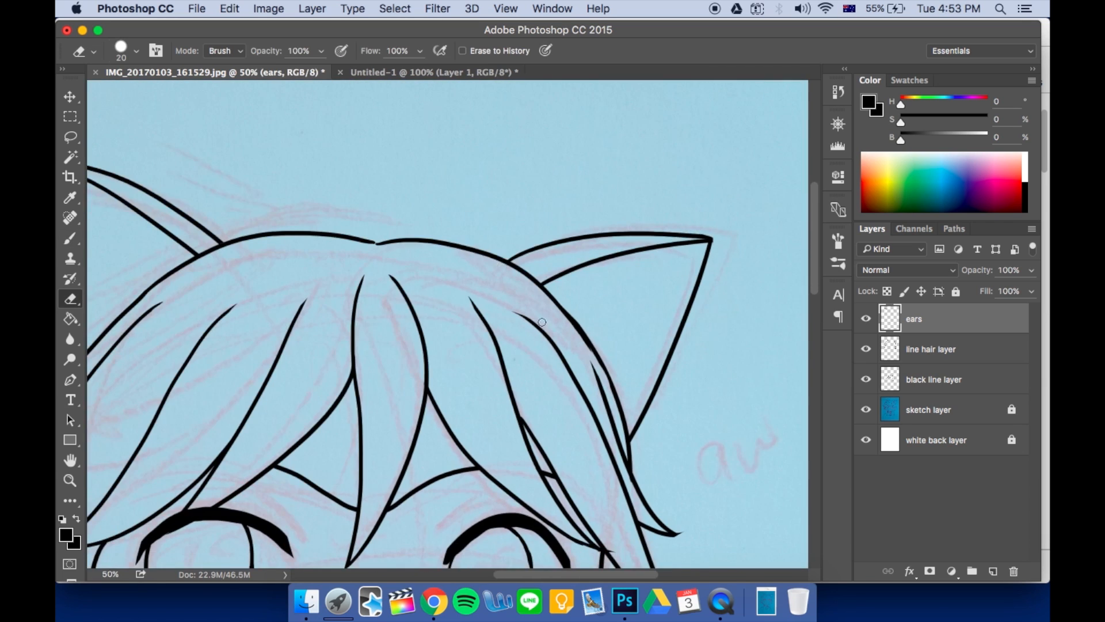
Ink two raised hair curves above the crown between the ears on the line hair layer
key(super+minus)
key(b)
click(930, 349)
drag(283, 253, 385, 255)
drag(388, 255, 487, 277)
Ink small pointed hair locks below the ears along the outer hair edges
drag(459, 348, 484, 301)
drag(205, 304, 168, 337)
drag(168, 337, 187, 341)
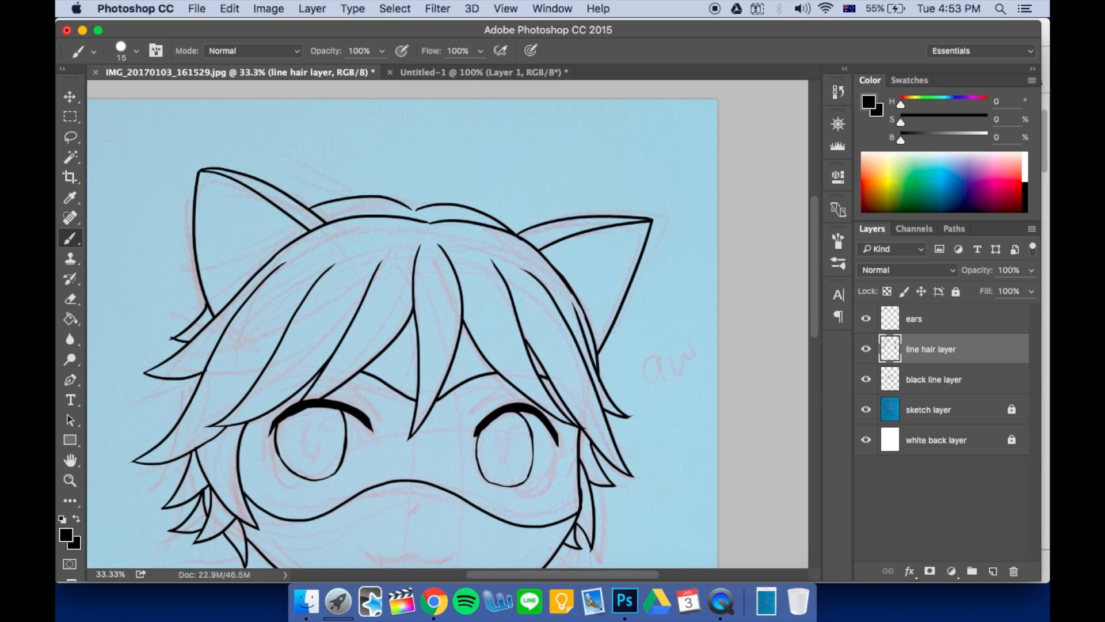
drag(603, 344, 633, 365)
Erase the overshooting stroke ends on the small locks below the ears
key(super+plus)
key(super+plus)
key(super+plus)
key(e)
drag(548, 365, 556, 377)
scroll(472, 322, left, 10)
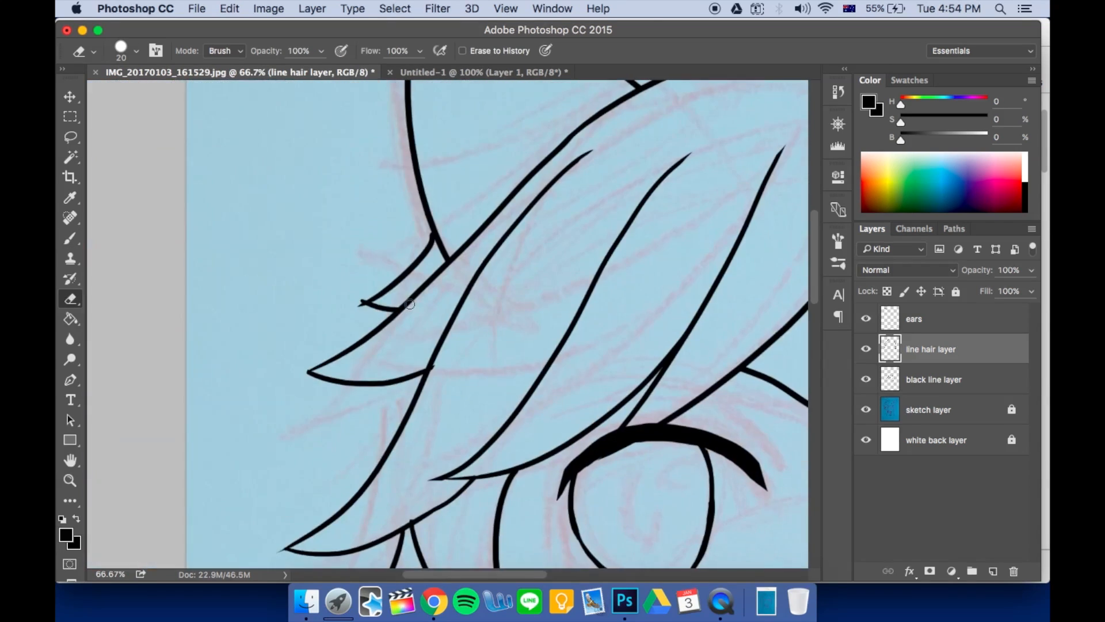
click(361, 306)
key(super+minus)
key(super+minus)
key(super+plus)
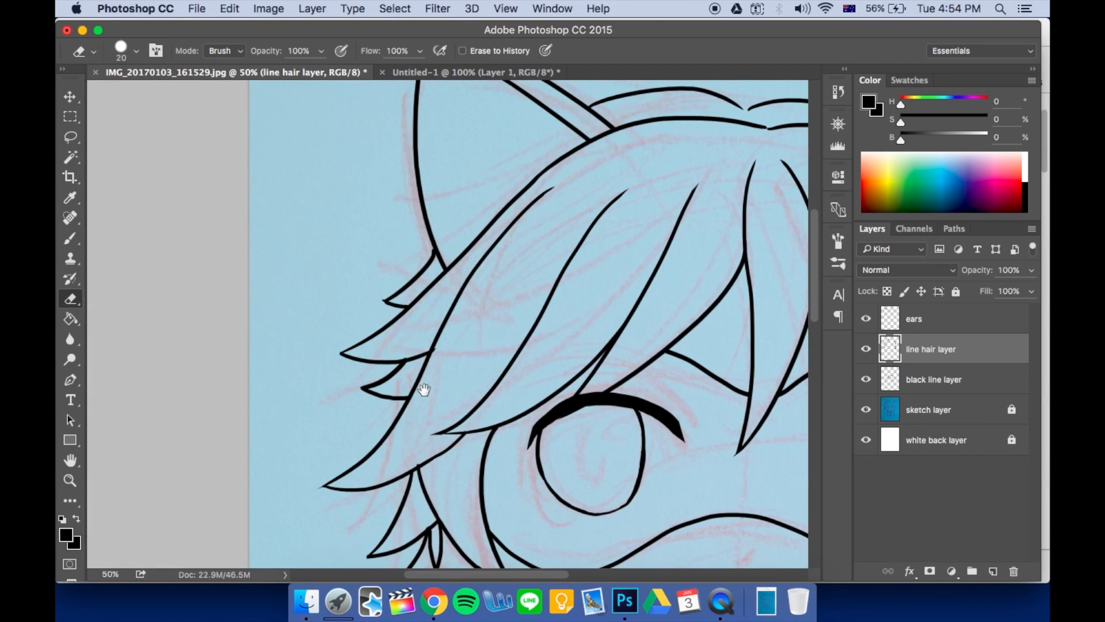
Ink the small nose and the wavy mouth with a pointed fang on the black line layer
drag(586, 409, 301, 247)
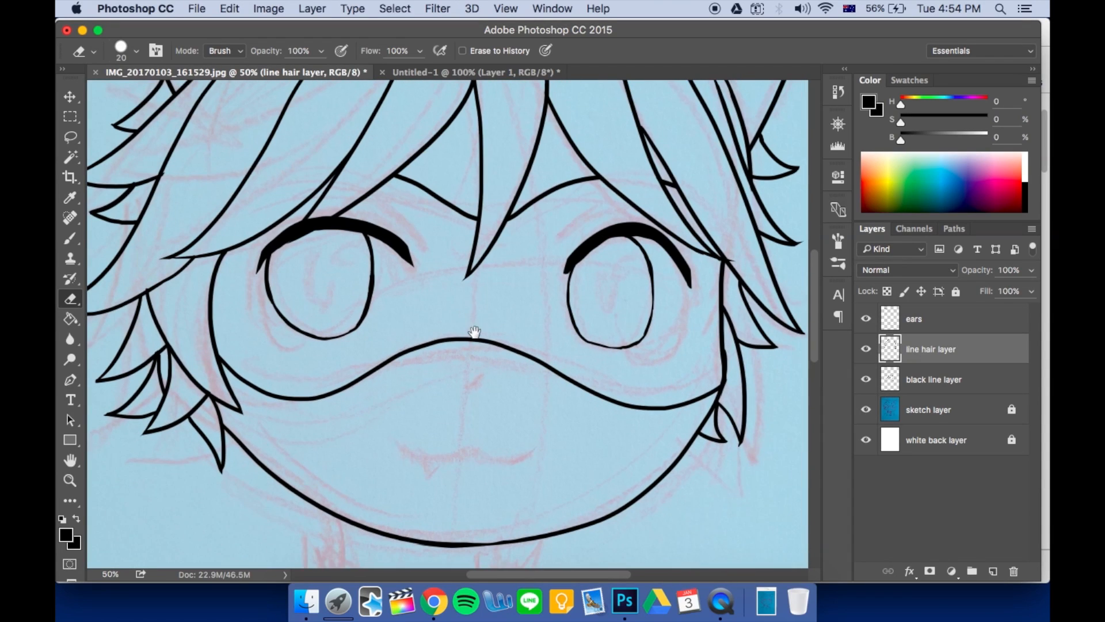
click(934, 379)
key(b)
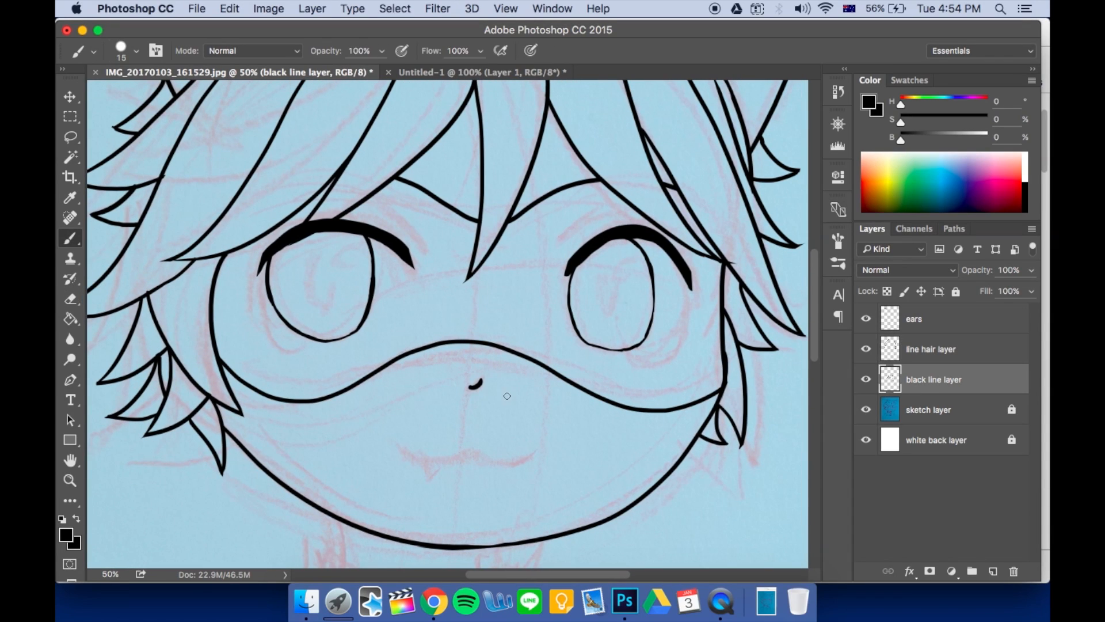
mouse_move(395, 443)
mouse_down()
mouse_move(443, 457)
mouse_move(534, 450)
mouse_up()
drag(424, 460, 437, 459)
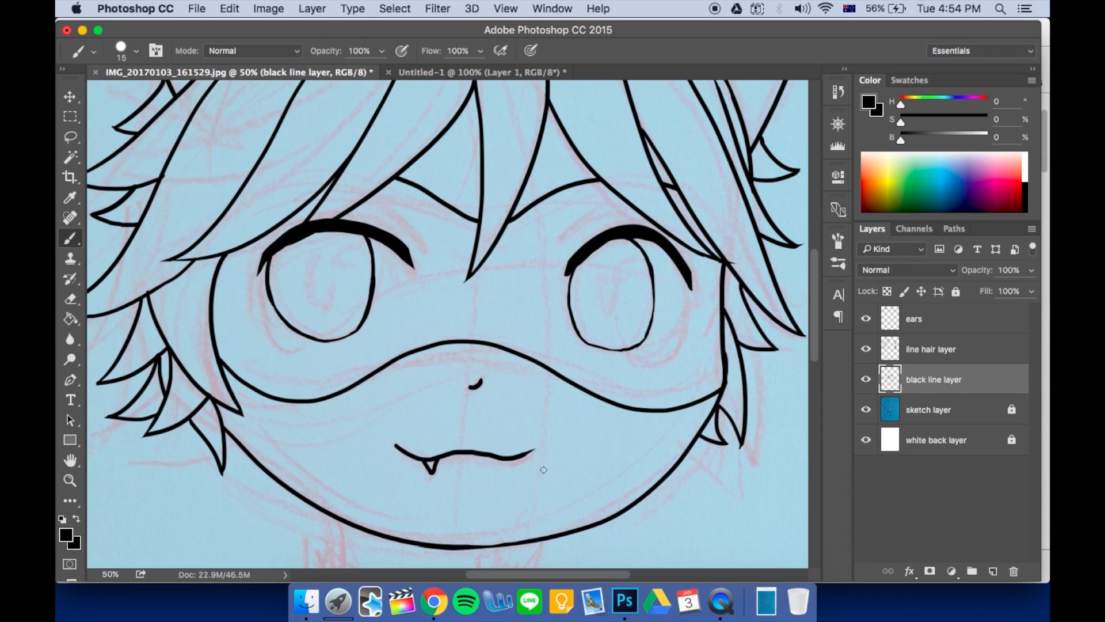
drag(373, 210, 407, 230)
drag(569, 248, 599, 221)
Ink the bell's round outline below the chin, redoing strokes that miss the shape
mouse_move(588, 368)
mouse_down()
mouse_move(614, 232)
mouse_move(602, 140)
mouse_up()
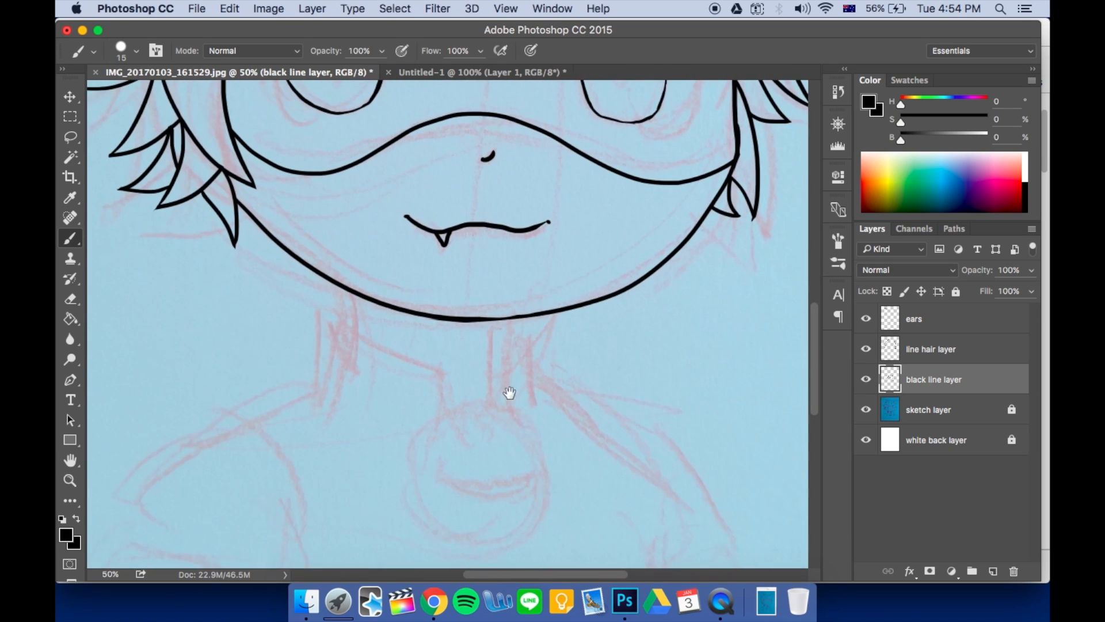
drag(512, 403, 527, 444)
key(super+z)
drag(493, 407, 484, 402)
key(super+z)
drag(493, 407, 466, 397)
key(super+z)
key(super+z)
key(e)
key(b)
key(e)
key(b)
Ink a thick curved slit across the middle of the bell
mouse_move(431, 467)
mouse_down()
mouse_move(538, 454)
mouse_move(548, 472)
mouse_up()
key(super+z)
mouse_move(430, 467)
mouse_down()
mouse_move(512, 486)
mouse_move(550, 467)
mouse_up()
Ink the collar's upper edge, folded corners and both sides between the chin and the bell
scroll(547, 470, down, 3)
mouse_move(321, 262)
mouse_down()
mouse_move(432, 310)
mouse_move(435, 349)
mouse_move(467, 306)
mouse_move(508, 281)
mouse_up()
drag(491, 266, 493, 290)
drag(344, 244, 349, 269)
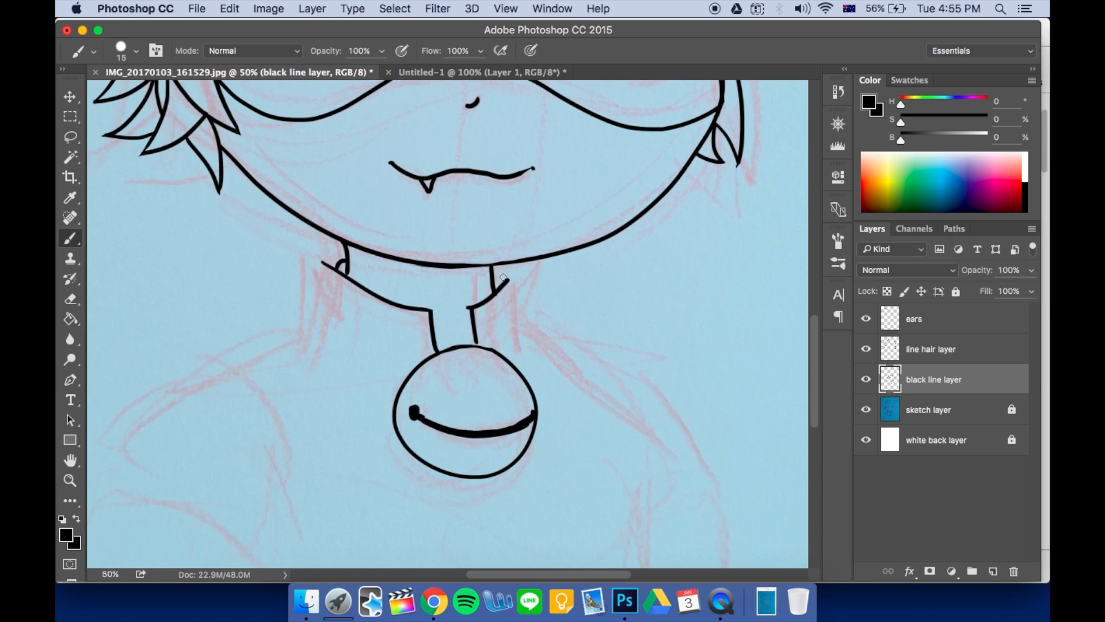
drag(493, 271, 508, 281)
drag(337, 270, 339, 341)
drag(508, 281, 512, 330)
Erase the overshooting collar corner on the sketch's left side and ink the collar's lower edge toward the bell
key(e)
drag(322, 262, 332, 267)
key(b)
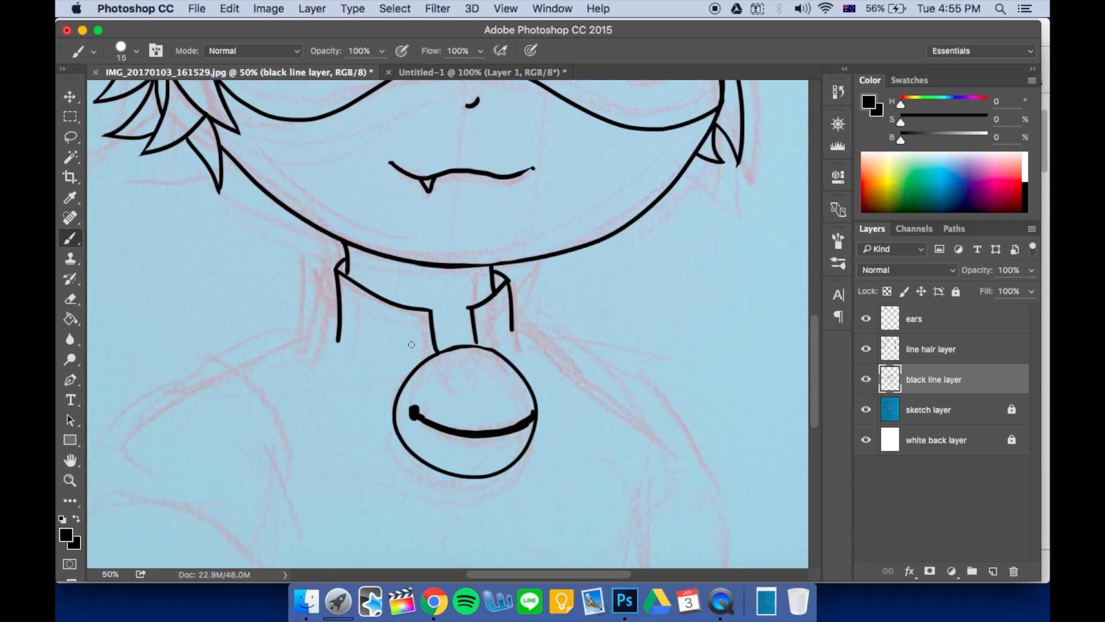
drag(337, 339, 384, 366)
drag(516, 329, 498, 349)
Ink both shoulder lines from the collar, the outer upper-arm curves and the armhole line on the sketch's right side
scroll(382, 328, down, 3)
scroll(382, 328, left, 3)
drag(416, 247, 332, 283)
drag(591, 236, 636, 256)
mouse_move(297, 280)
mouse_down()
mouse_move(370, 334)
mouse_move(171, 408)
mouse_up()
drag(187, 404, 253, 416)
drag(636, 257, 690, 294)
mouse_move(690, 292)
mouse_down()
mouse_move(762, 357)
mouse_move(662, 351)
mouse_up()
Redraw the armhole line and outer arm edge on the sketch's left side, erasing the stray lower arm strokes
scroll(348, 382, up, 2)
scroll(348, 382, right, 1)
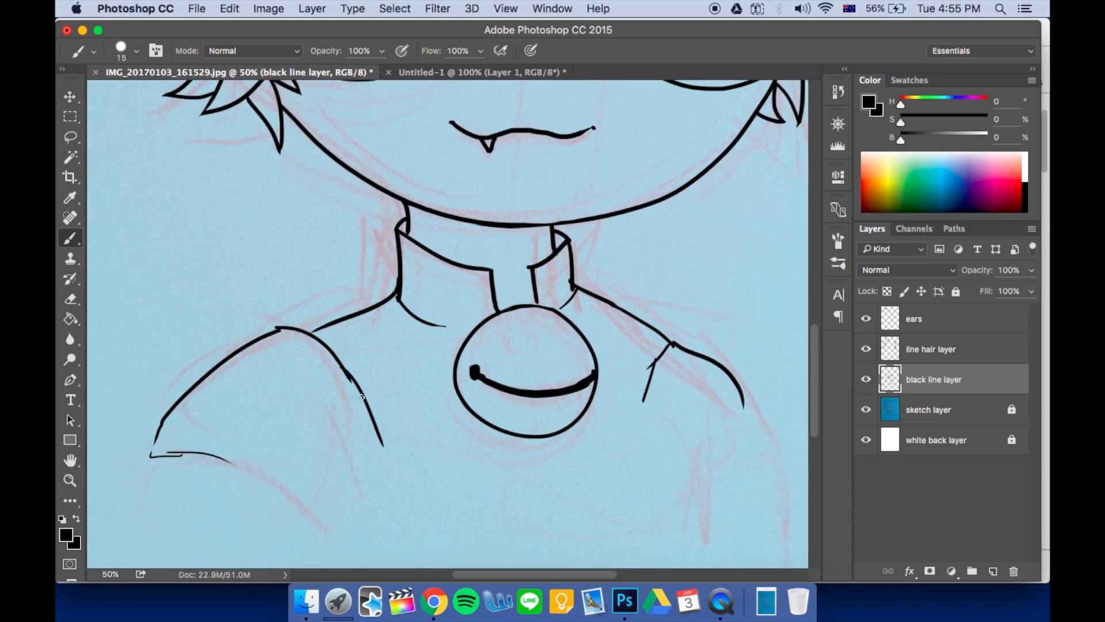
drag(337, 360, 353, 425)
key(e)
mouse_move(151, 455)
mouse_down()
mouse_move(230, 463)
mouse_move(173, 404)
mouse_up()
key(b)
drag(184, 396, 171, 435)
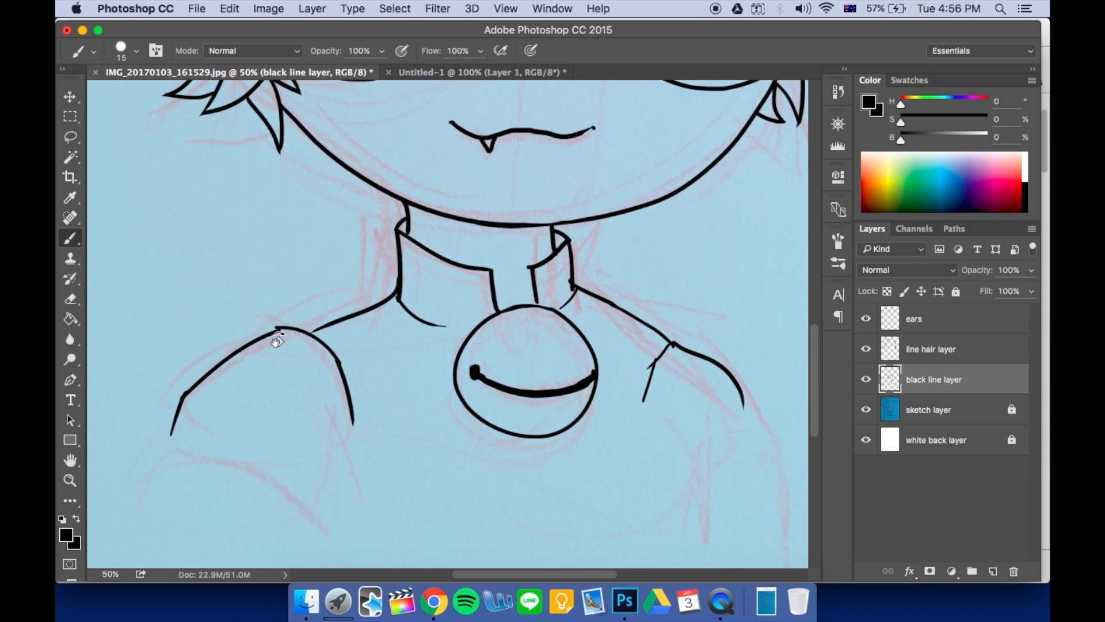
Rotate the canvas view to 32° with the Rotate View tool and reset it
key(r)
drag(283, 343, 301, 301)
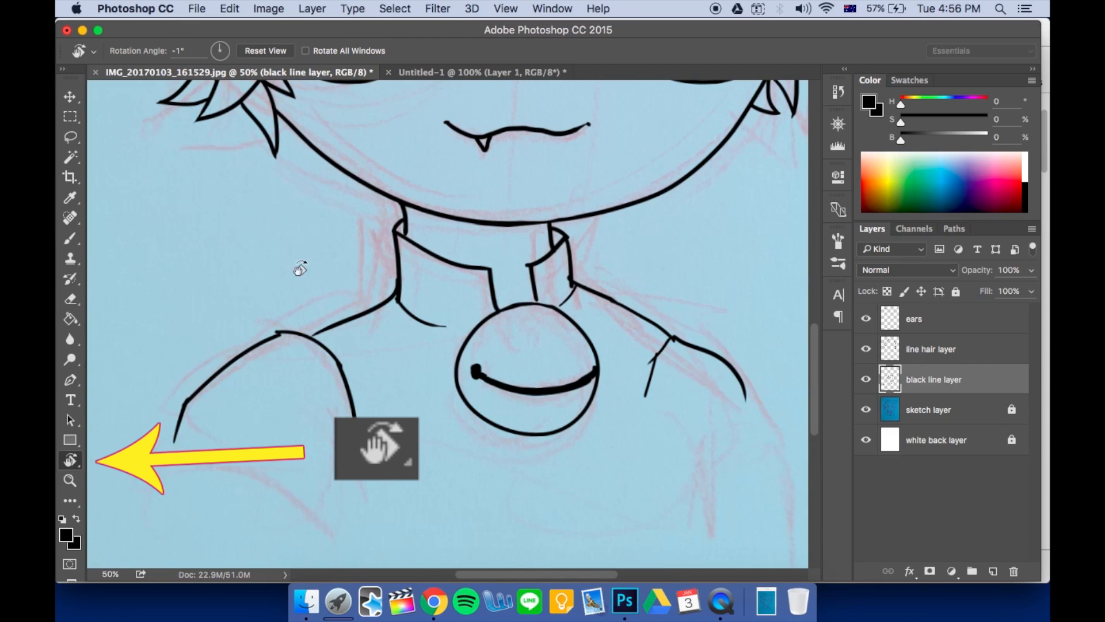
key(b)
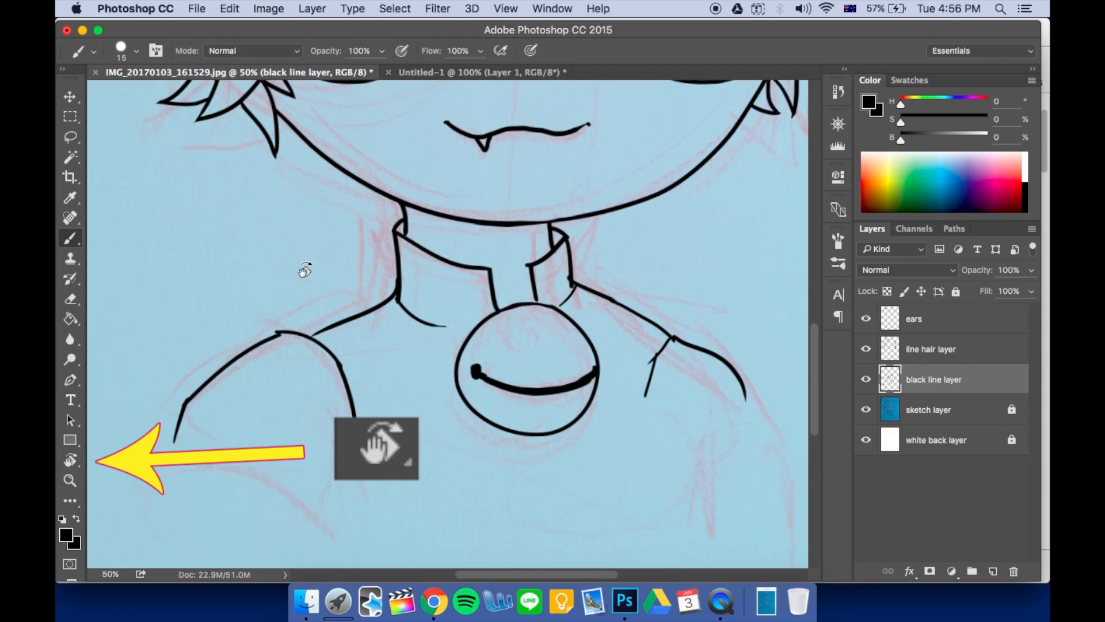
key(r)
drag(305, 259, 431, 263)
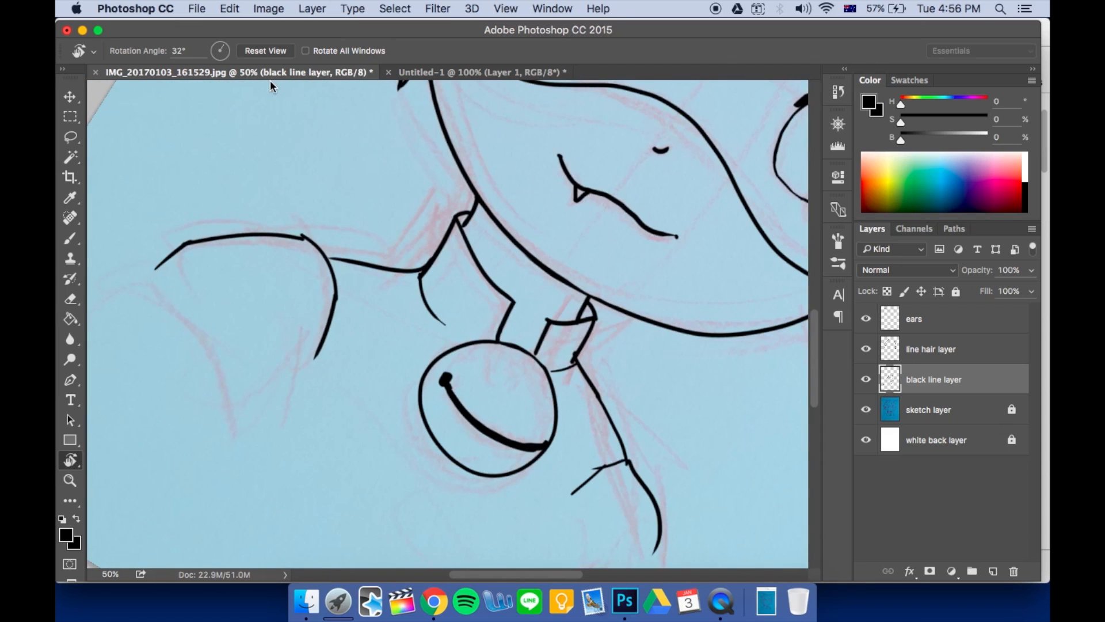
click(266, 53)
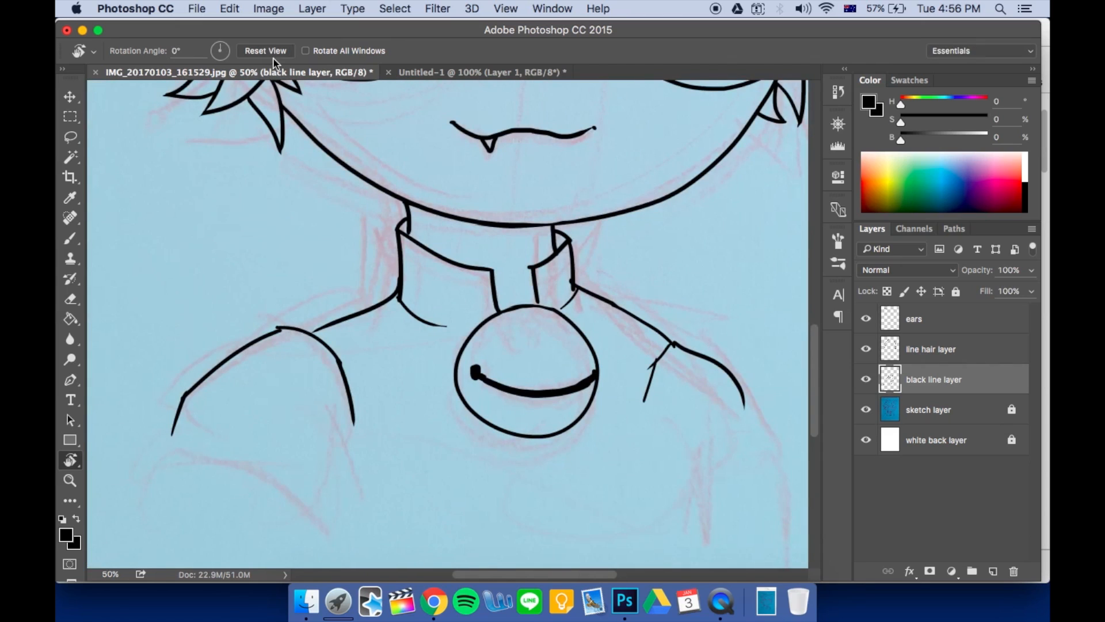
Erase the armhole line and the shoulder joint above it on the sketch's left side
key(e)
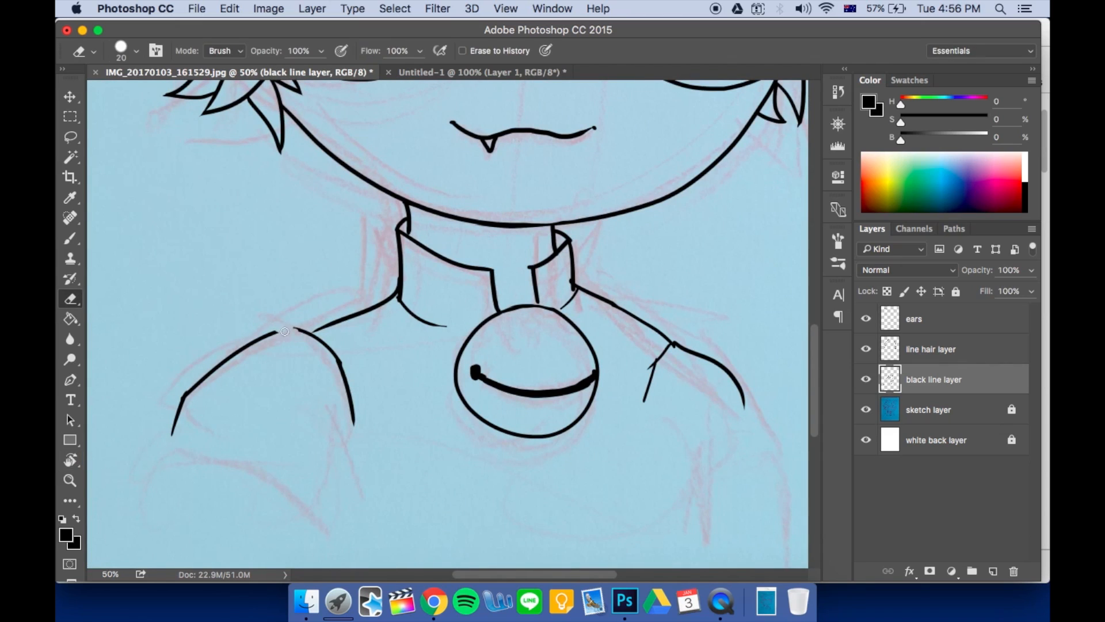
mouse_move(311, 331)
mouse_down()
mouse_move(342, 376)
mouse_move(339, 363)
mouse_up()
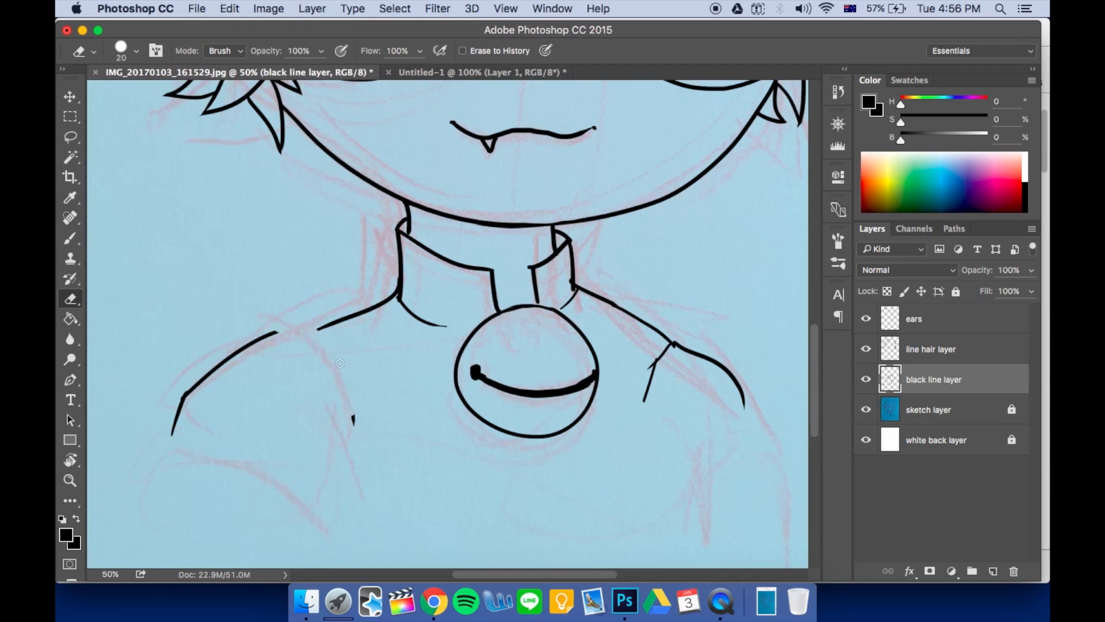
Select the outer shoulder line on the sketch's left side with the freehand Lasso and deselect it
key(l)
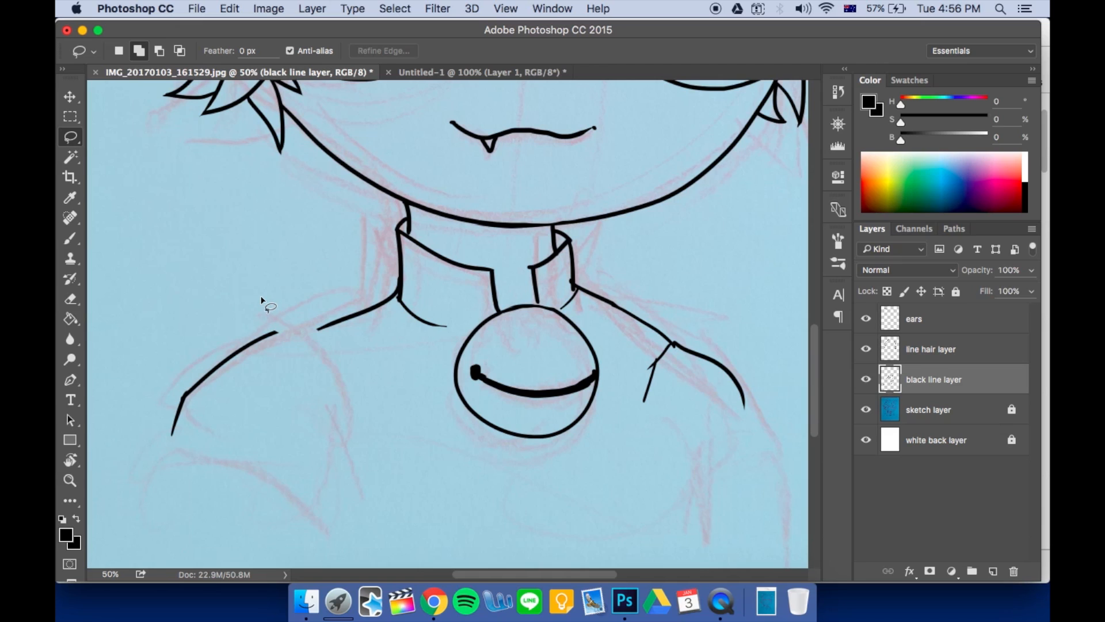
key(b)
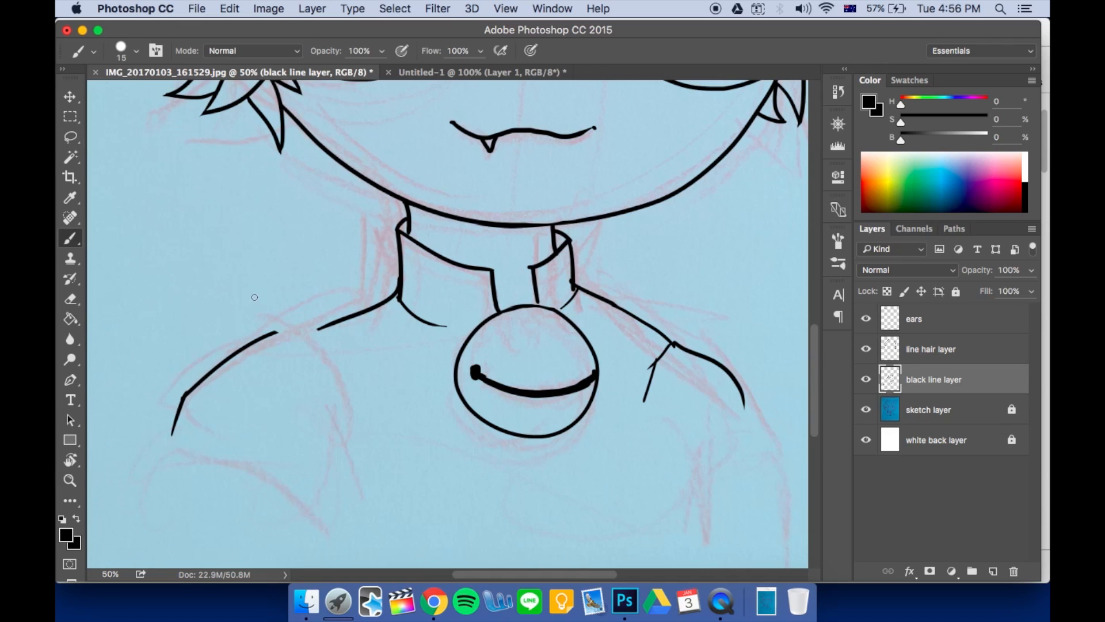
key(l)
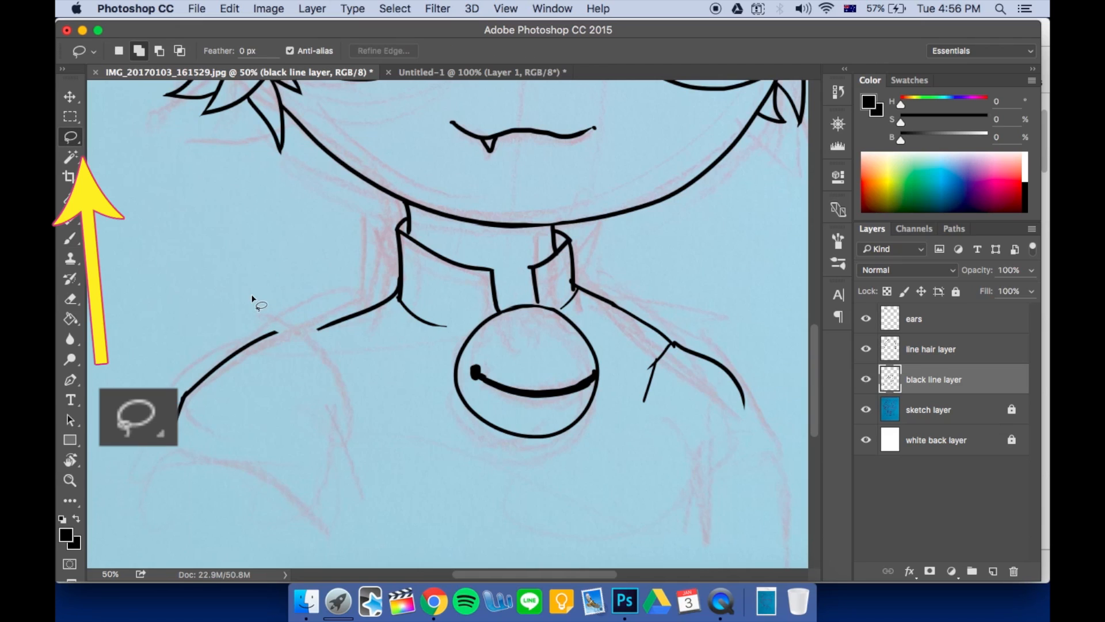
right_click(79, 142)
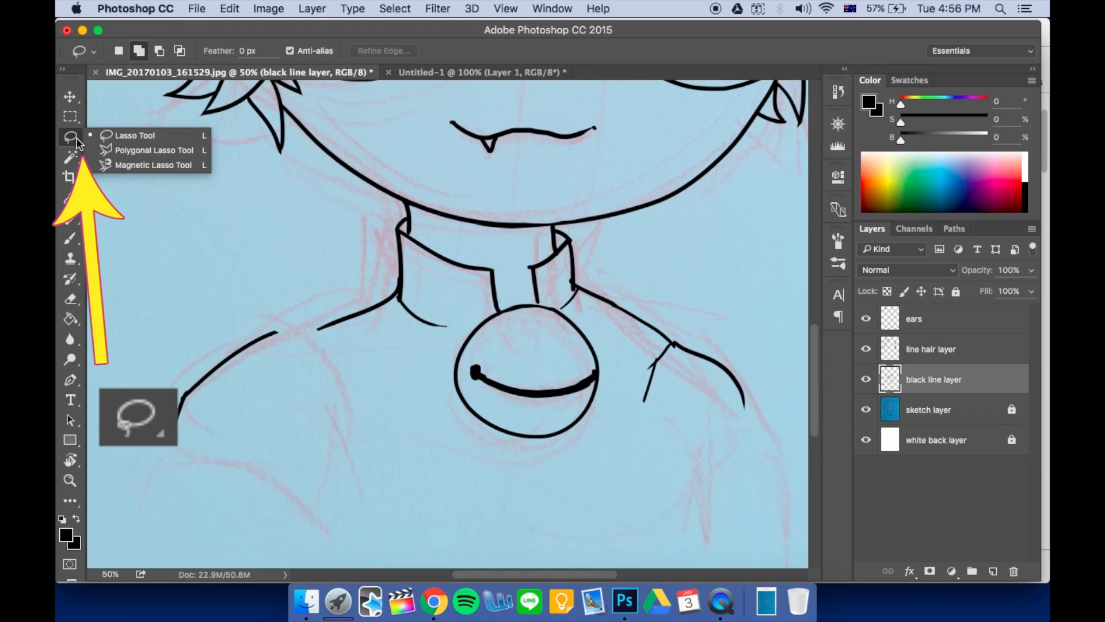
click(254, 268)
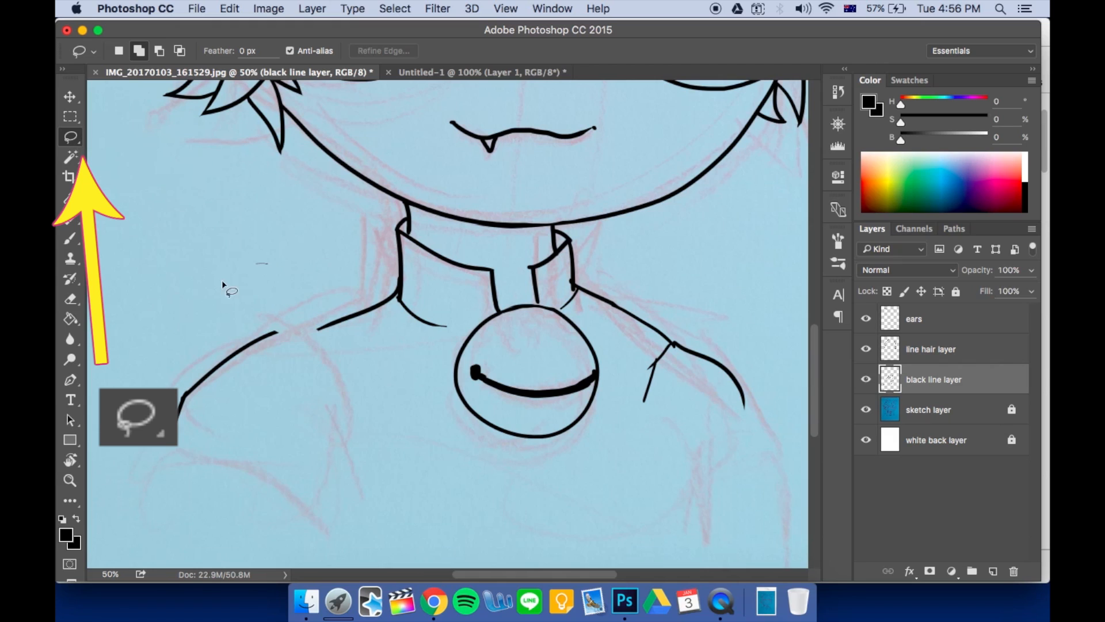
mouse_move(232, 499)
mouse_down()
mouse_move(311, 340)
mouse_move(276, 239)
mouse_up()
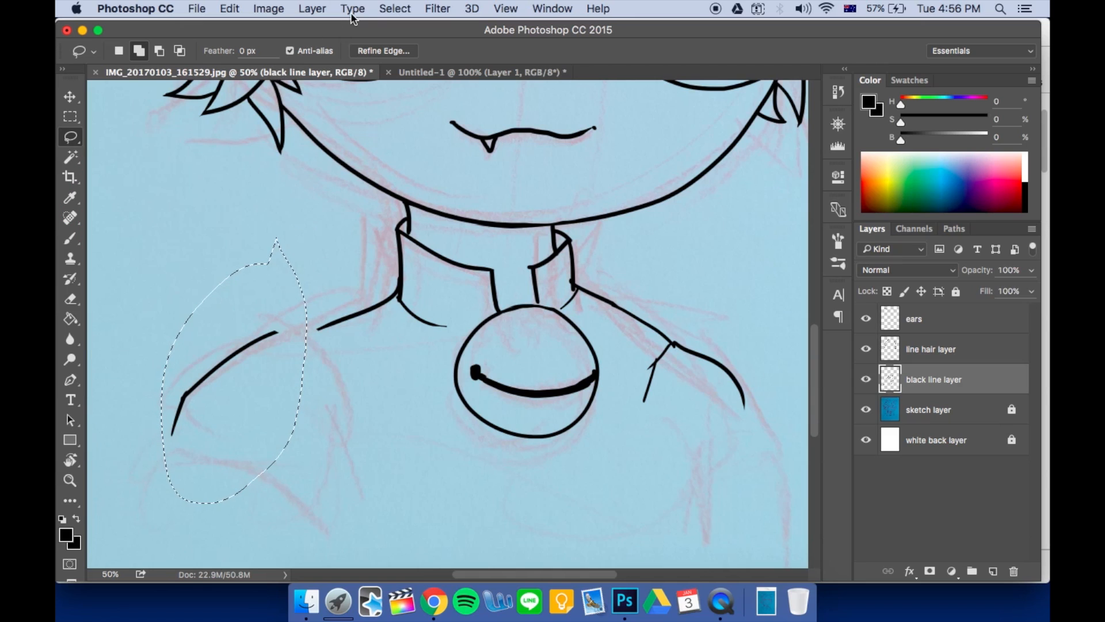
click(394, 9)
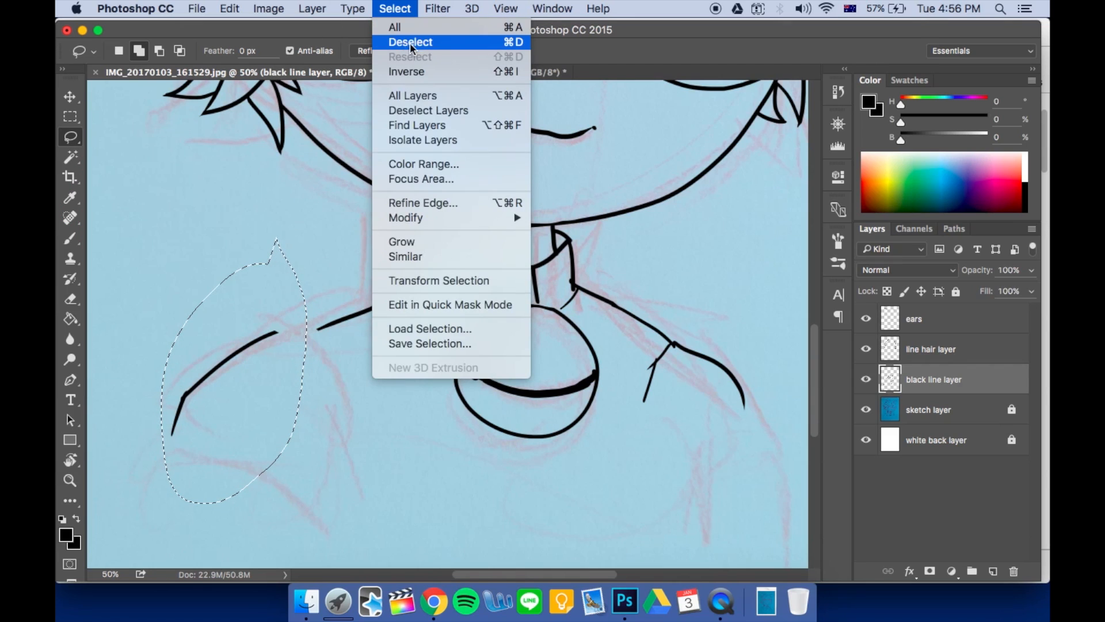
click(496, 42)
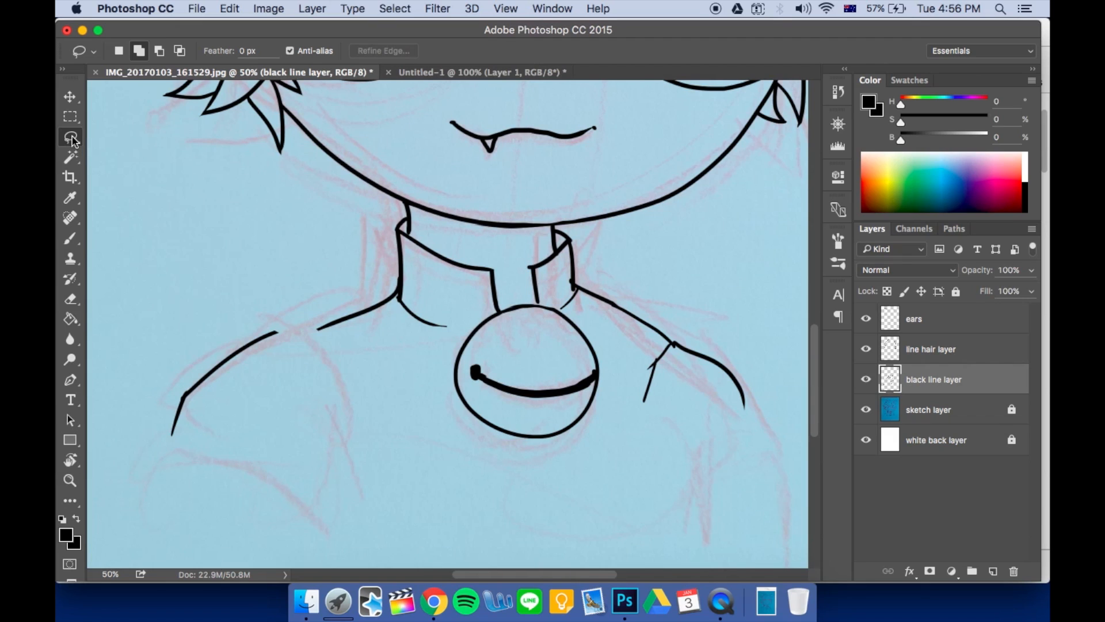
Select the outer shoulder line on the sketch's left side with a closed Polygonal Lasso outline
drag(73, 140, 134, 153)
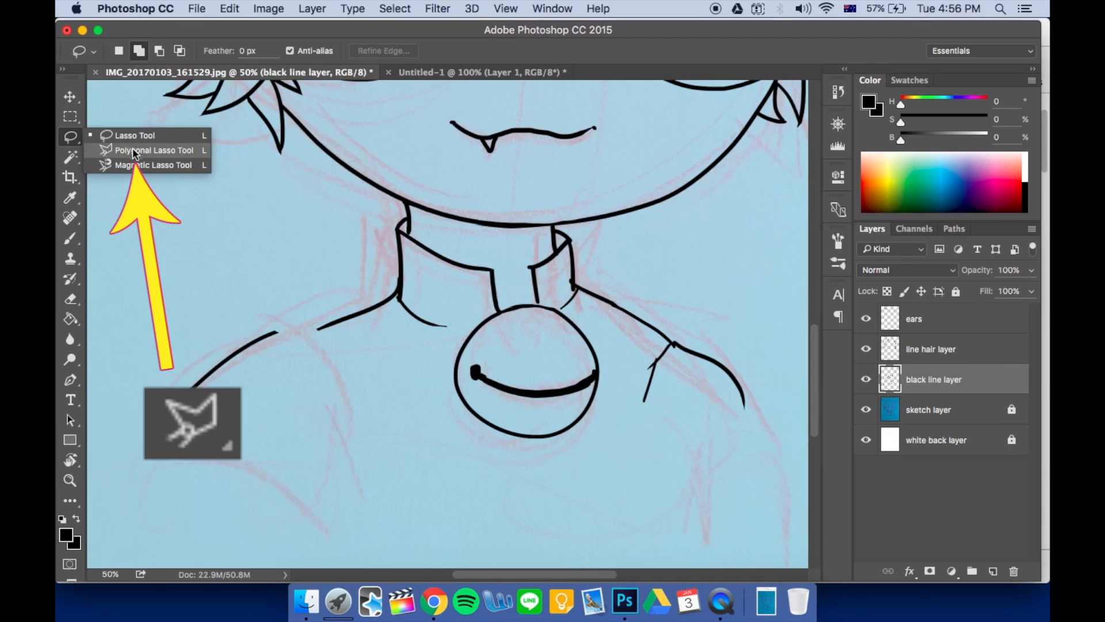
click(181, 152)
click(278, 284)
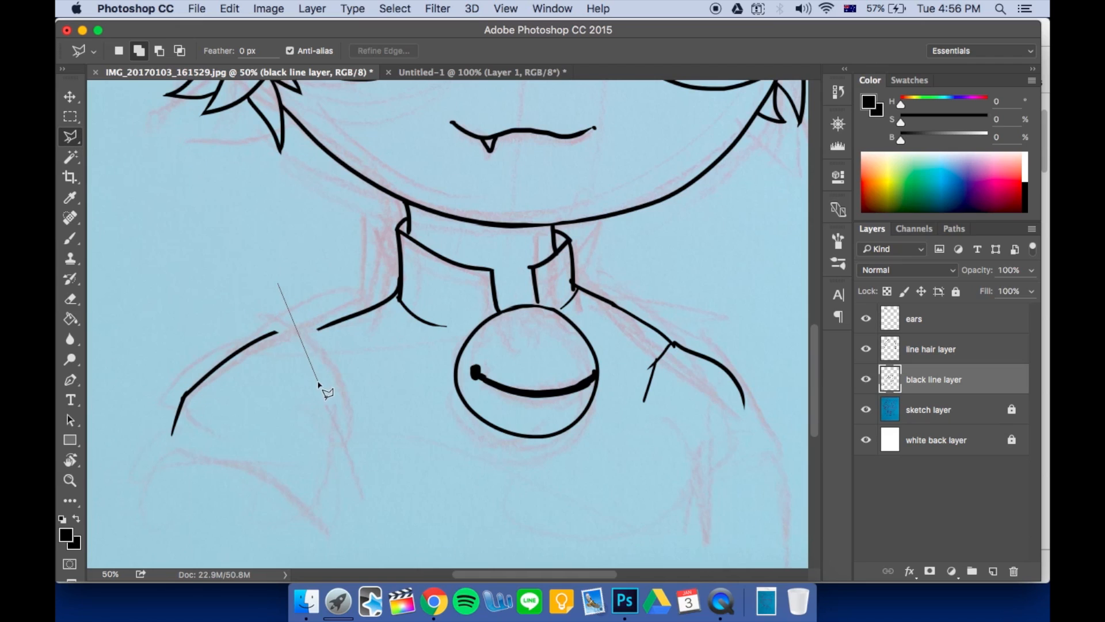
click(320, 380)
click(238, 473)
click(126, 464)
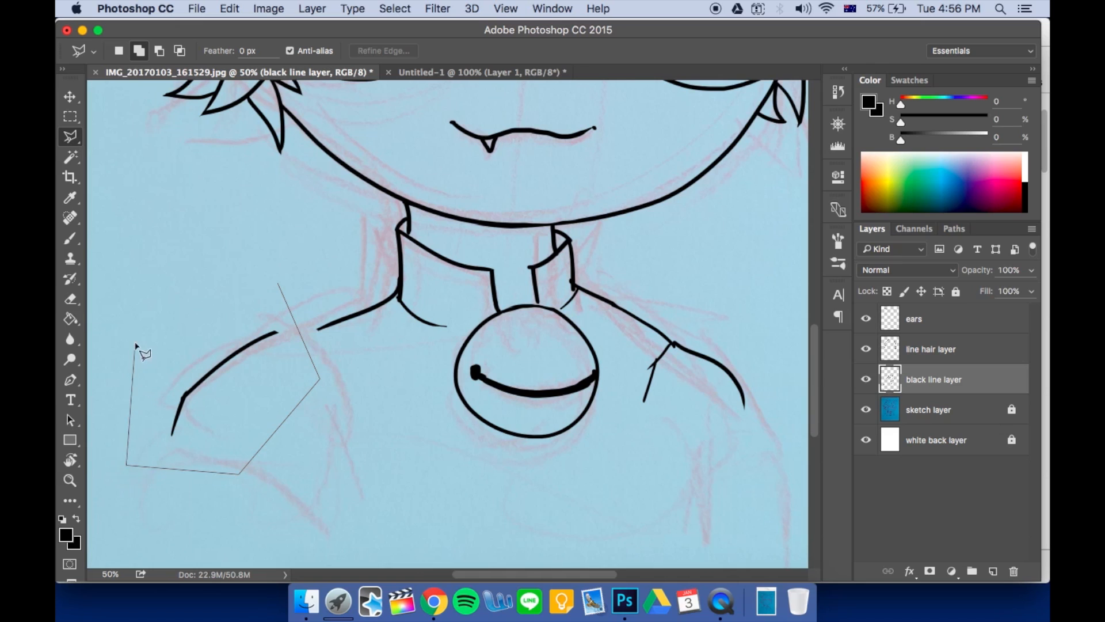
click(135, 335)
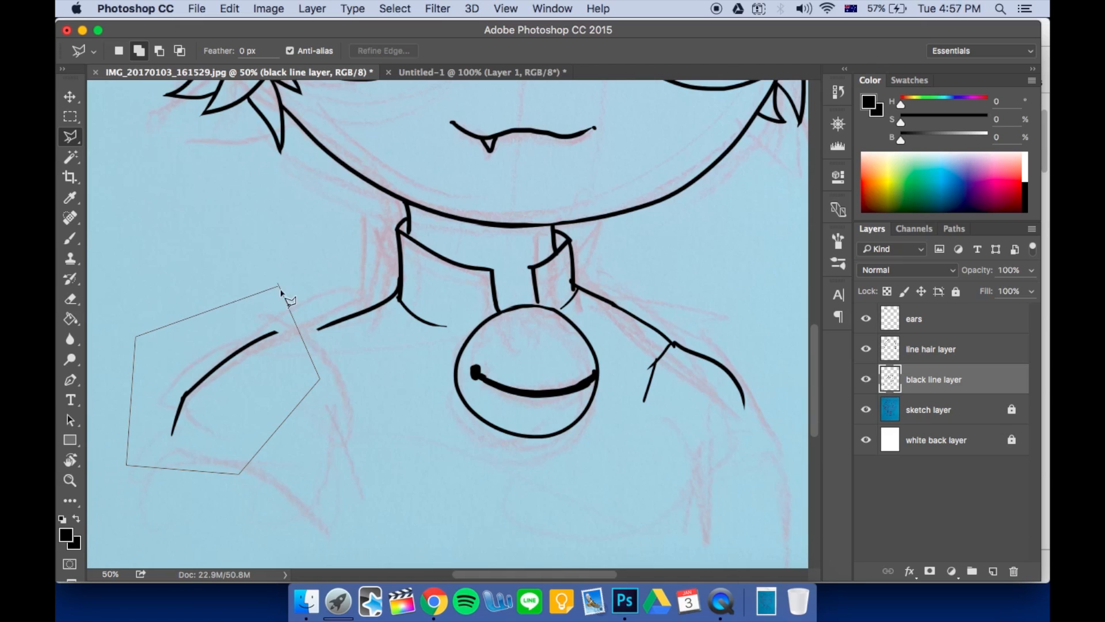
click(279, 285)
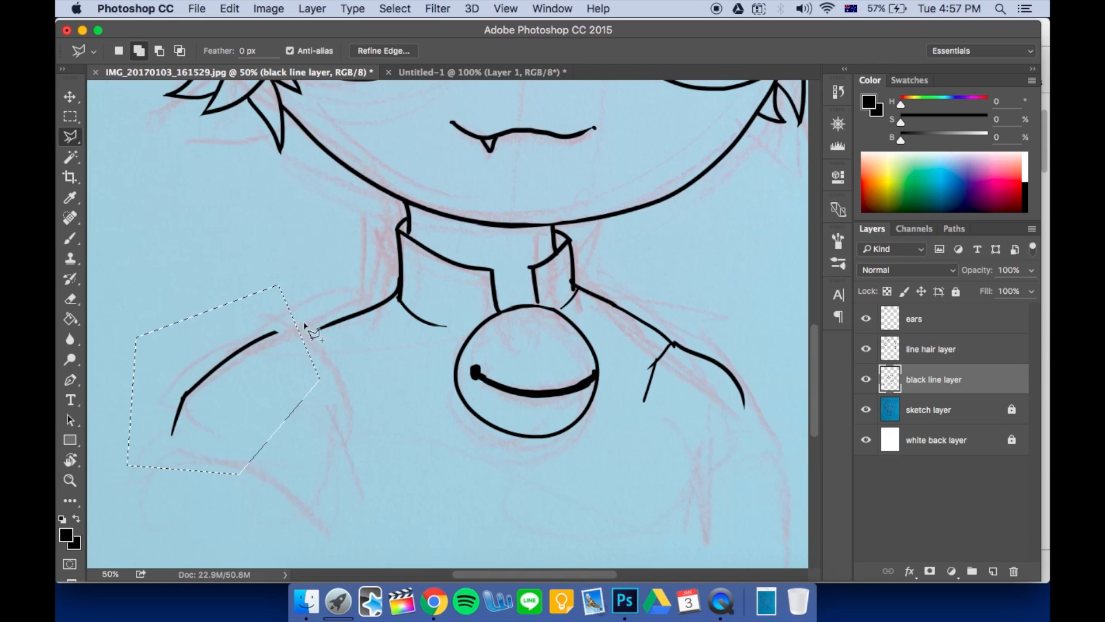
Add two more polygonal areas to the selection, one in the empty space above the shoulder and one bridging both areas
click(221, 203)
click(236, 277)
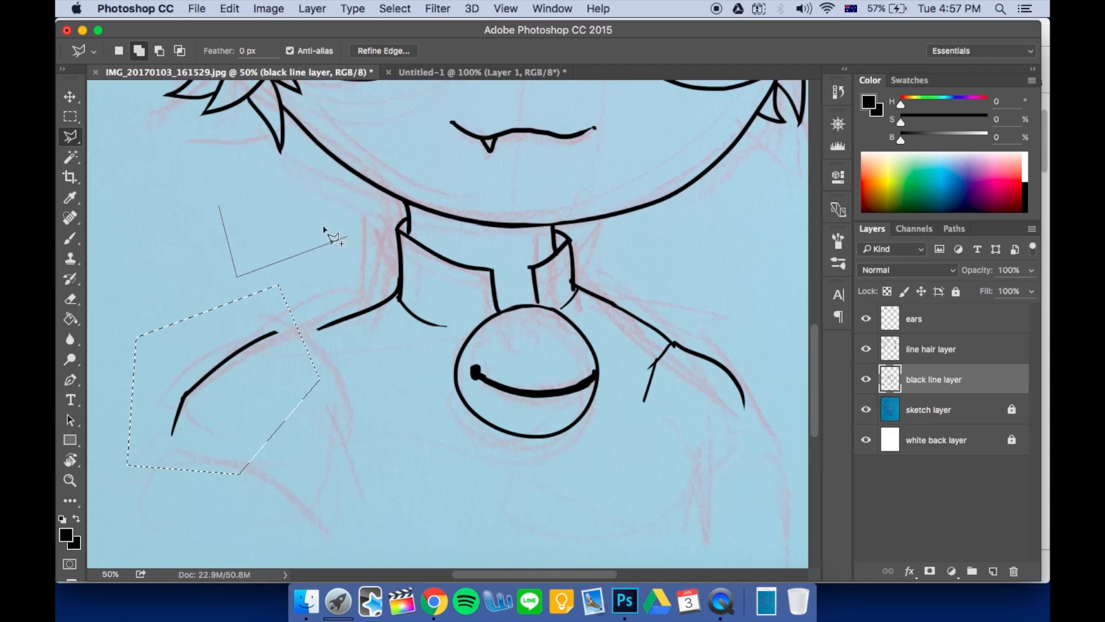
click(342, 235)
click(282, 183)
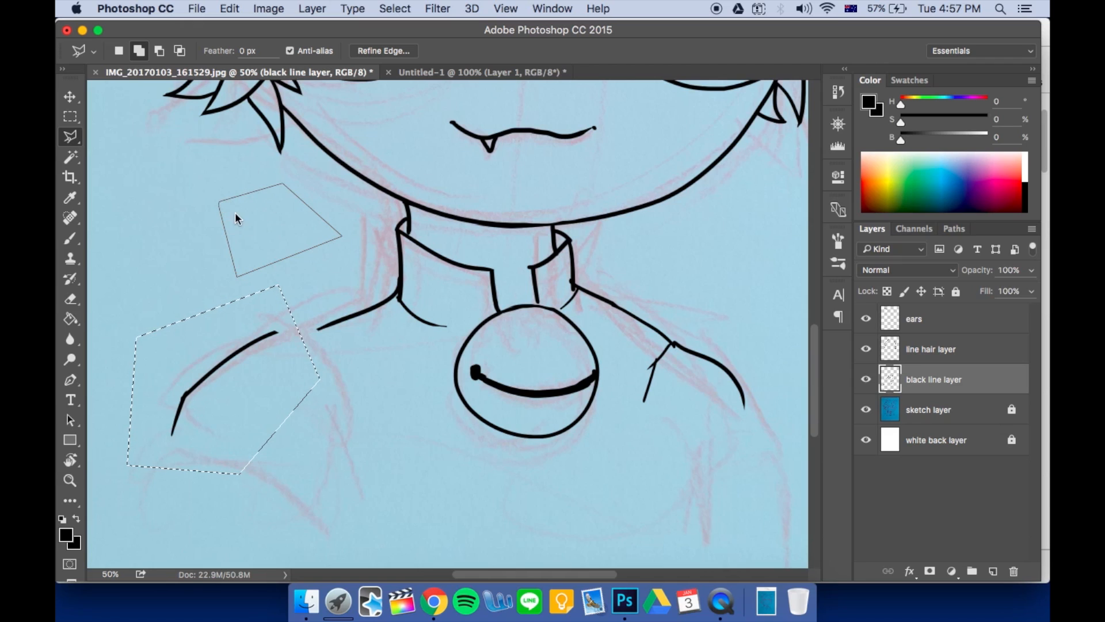
click(220, 202)
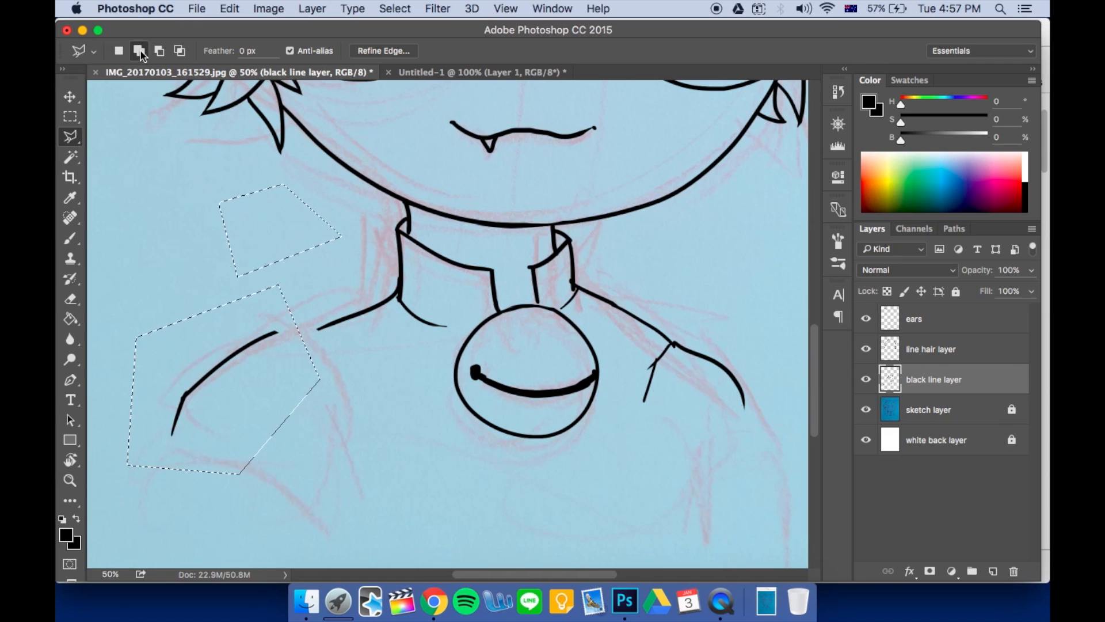
click(232, 192)
click(116, 269)
click(176, 348)
click(276, 311)
click(330, 261)
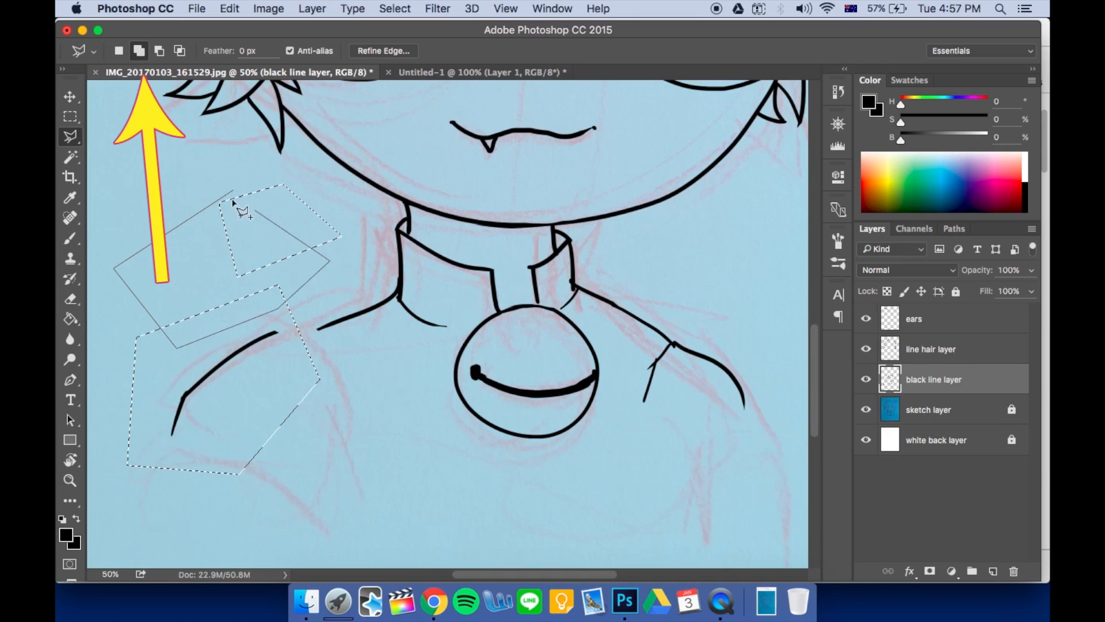
click(233, 196)
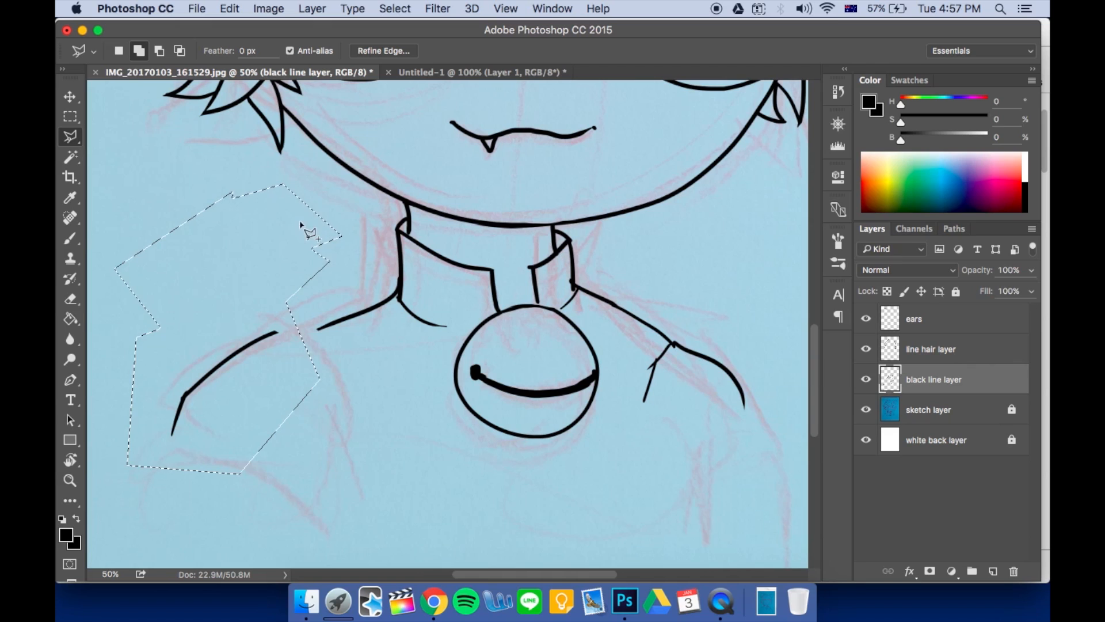
Move the selected outer shoulder line inward to join the line coming from the neck, and deselect it
key(v)
mouse_move(274, 390)
mouse_down()
mouse_move(311, 387)
mouse_move(292, 373)
mouse_up()
key(super+d)
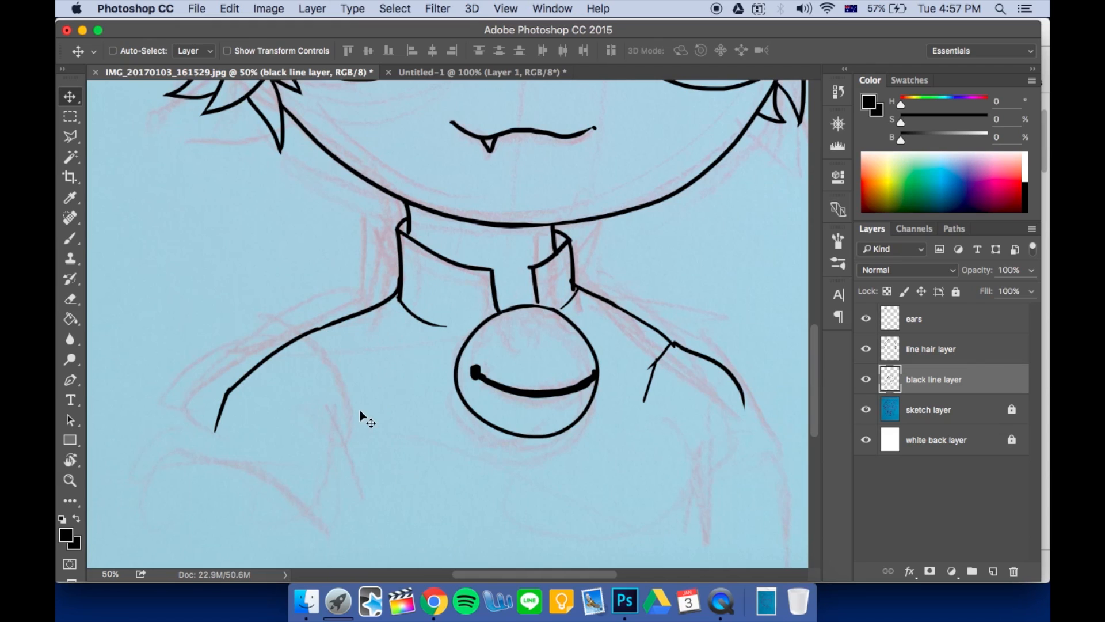
Brush the armhole line down from the rejoined shoulder on the sketch's left side with the 15 px brush
key(b)
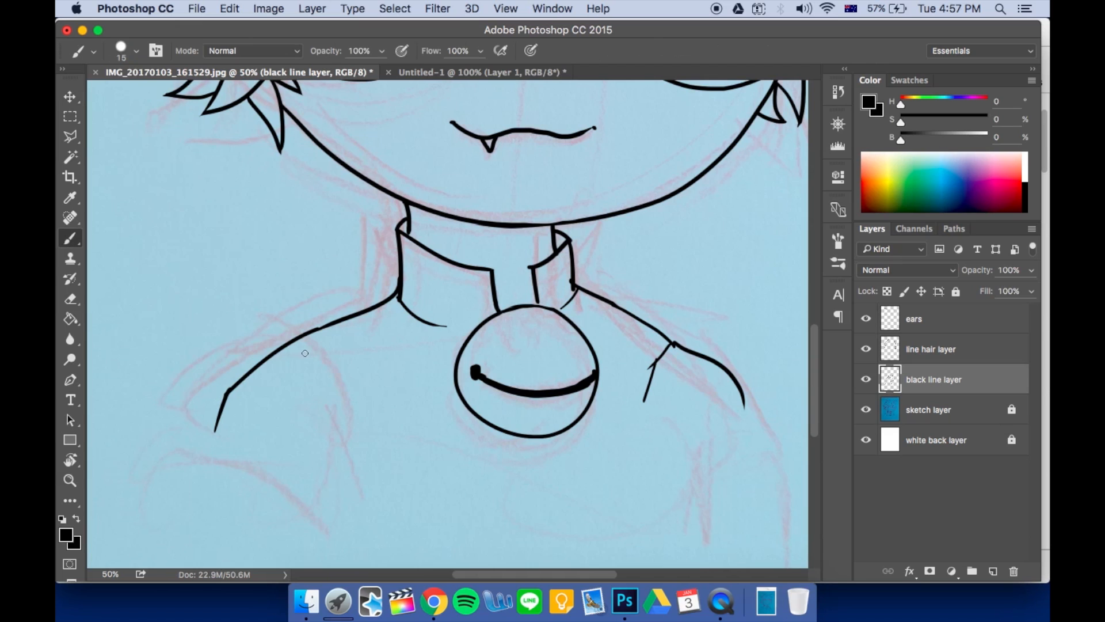
mouse_move(316, 331)
mouse_down()
mouse_move(360, 413)
mouse_move(332, 337)
mouse_up()
key(super+z)
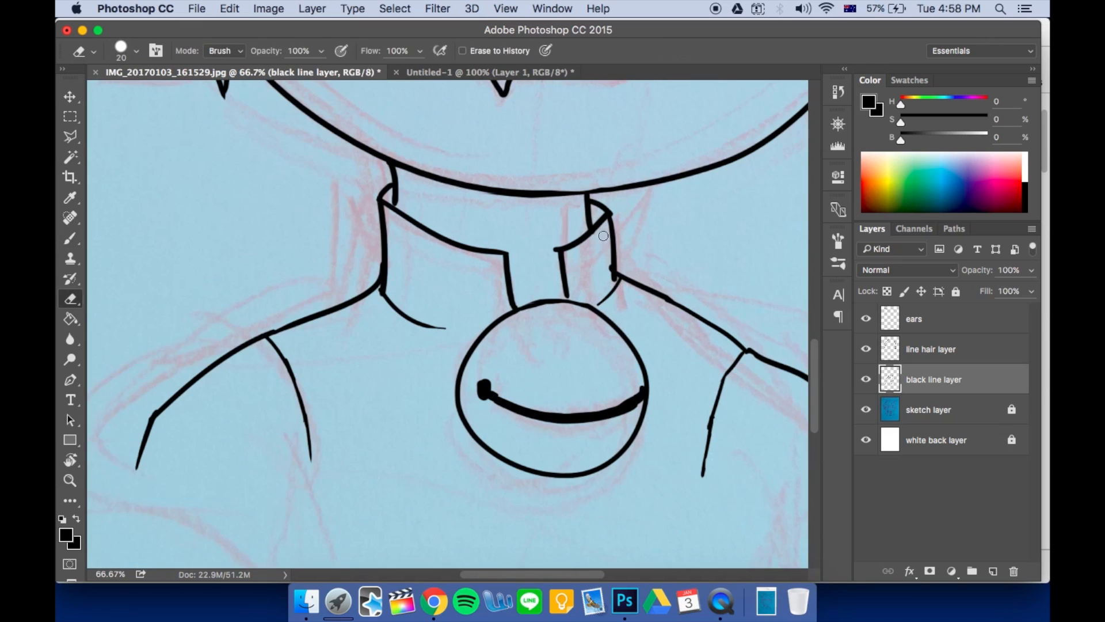
Hide the sketch layer to show the whole line art on white
scroll(509, 322, up, 10)
key(super+minus)
key(super+minus)
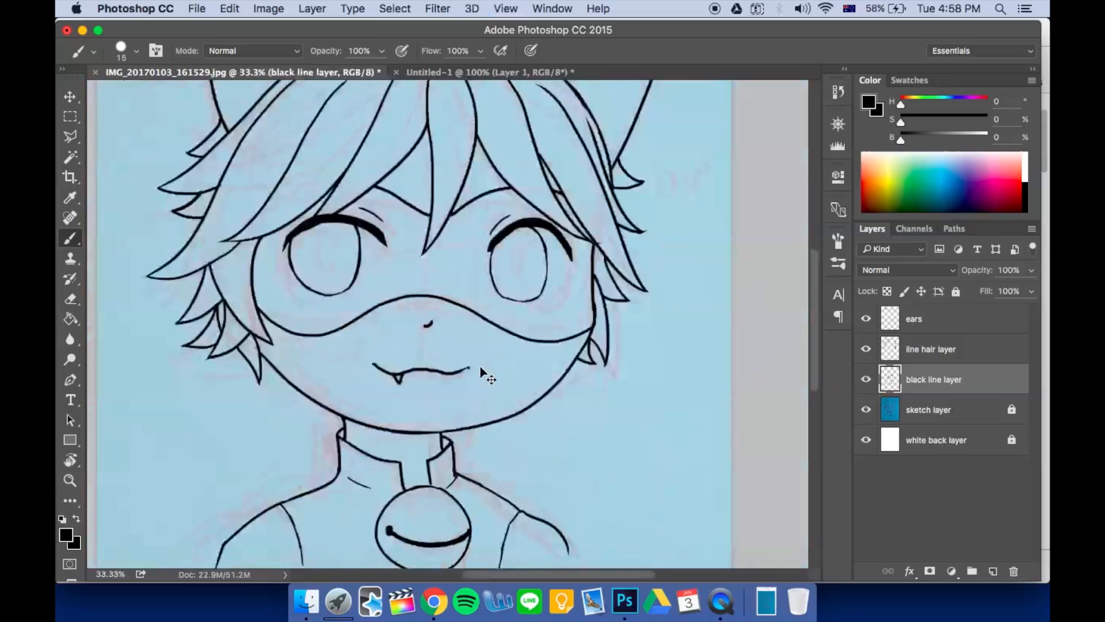
key(super+minus)
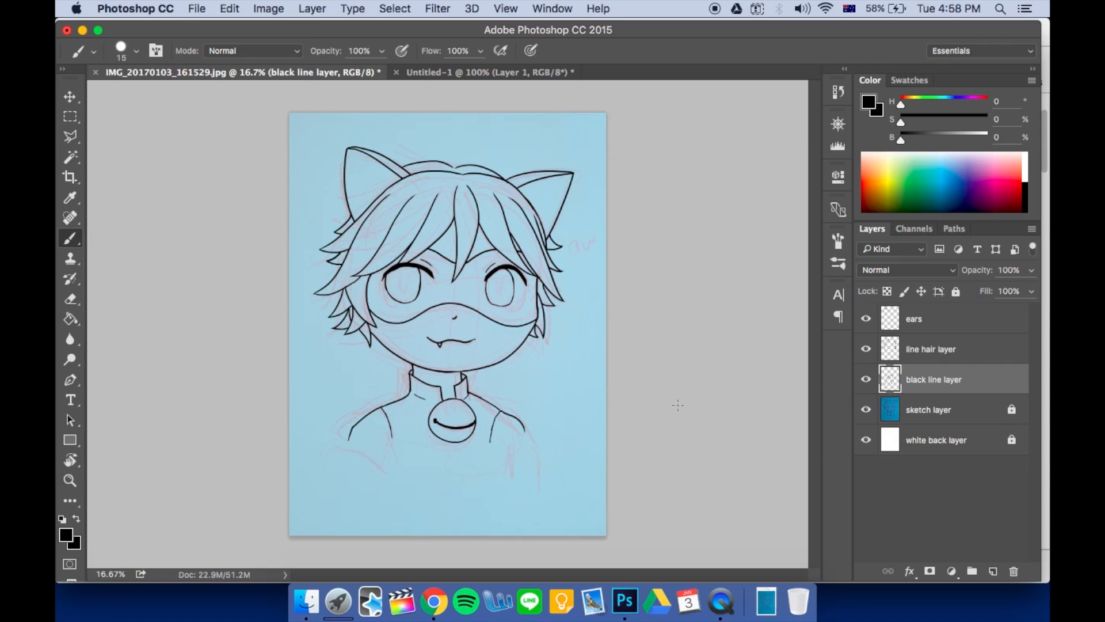
click(866, 410)
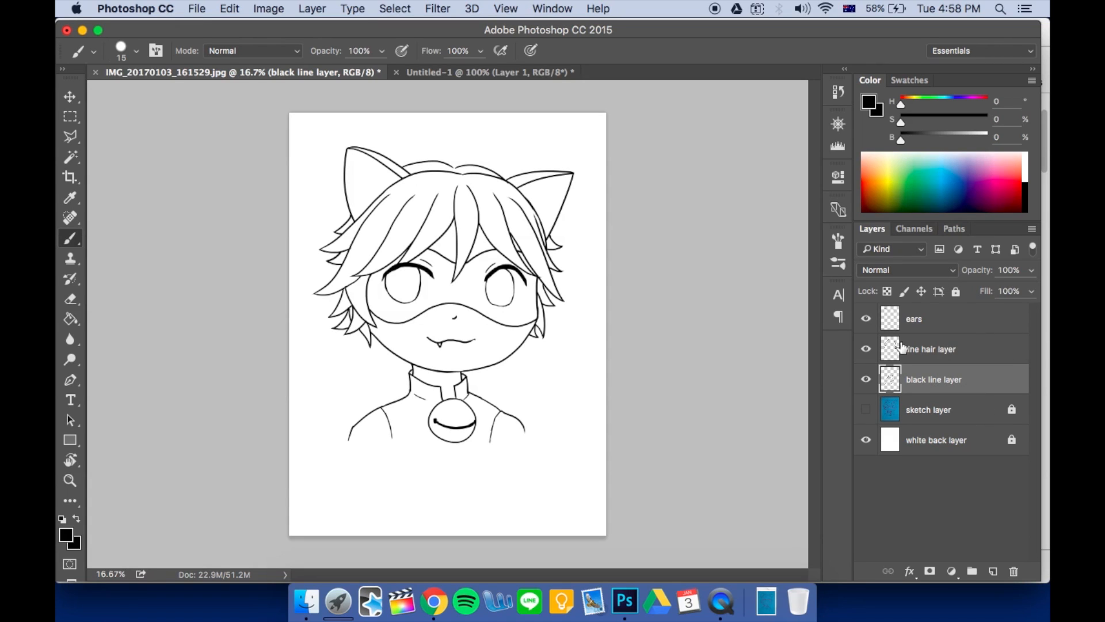
Check what the ears, line hair and black line layers each contain by hiding and showing them one at a time
click(950, 351)
click(947, 320)
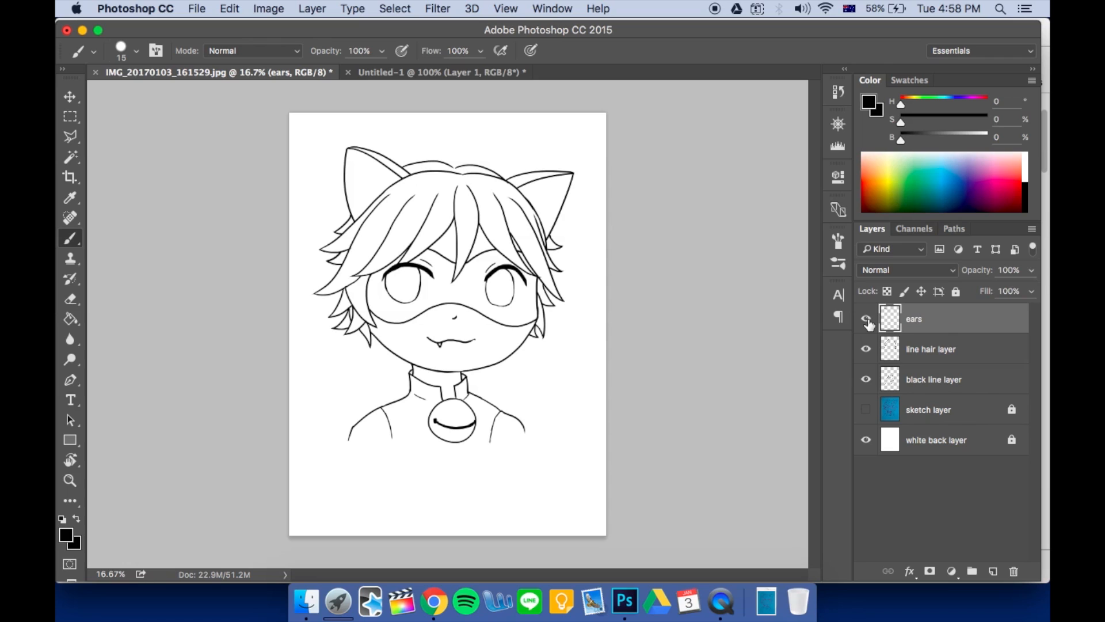
click(866, 319)
click(866, 319)
click(866, 348)
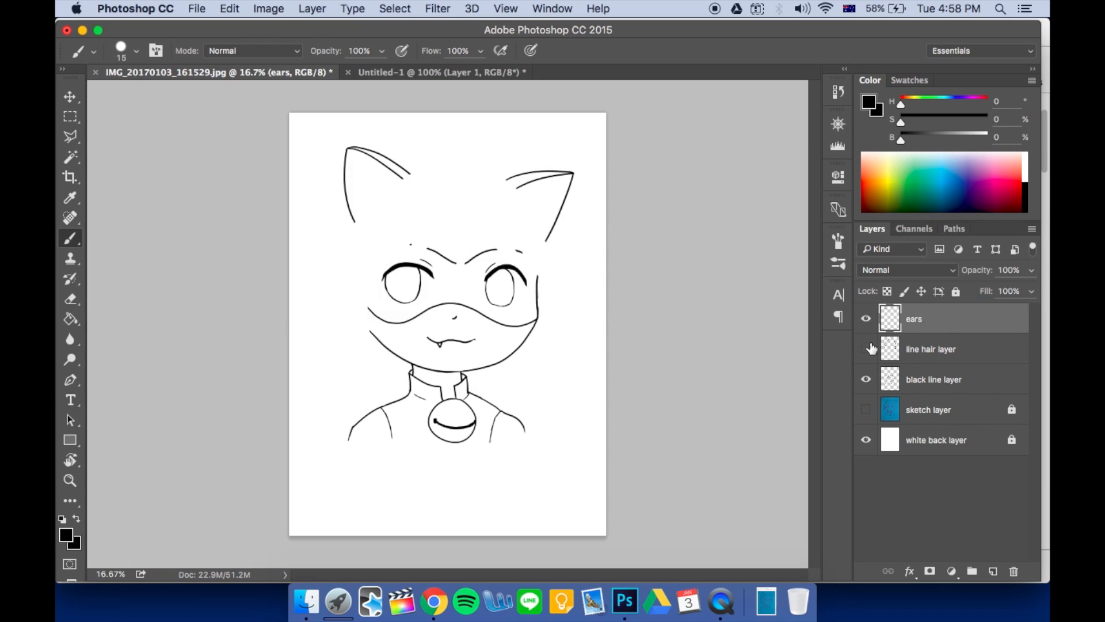
click(868, 349)
click(867, 379)
click(866, 380)
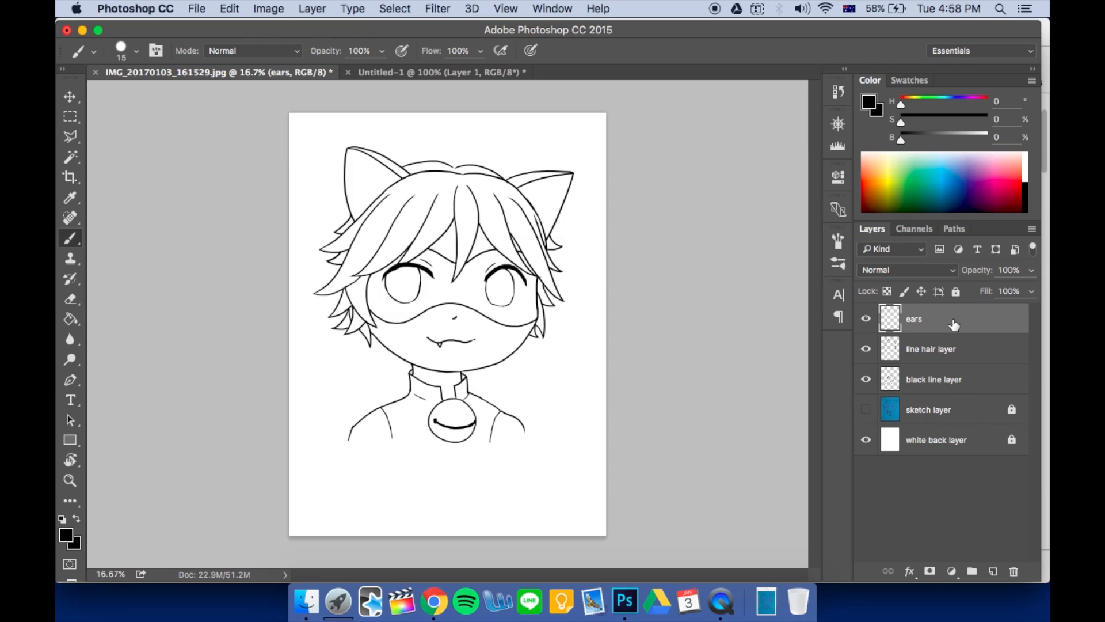
On the black line layer, erase the upper jaw line on the drawing's left side and redraw it beneath the hair
key(super+equal)
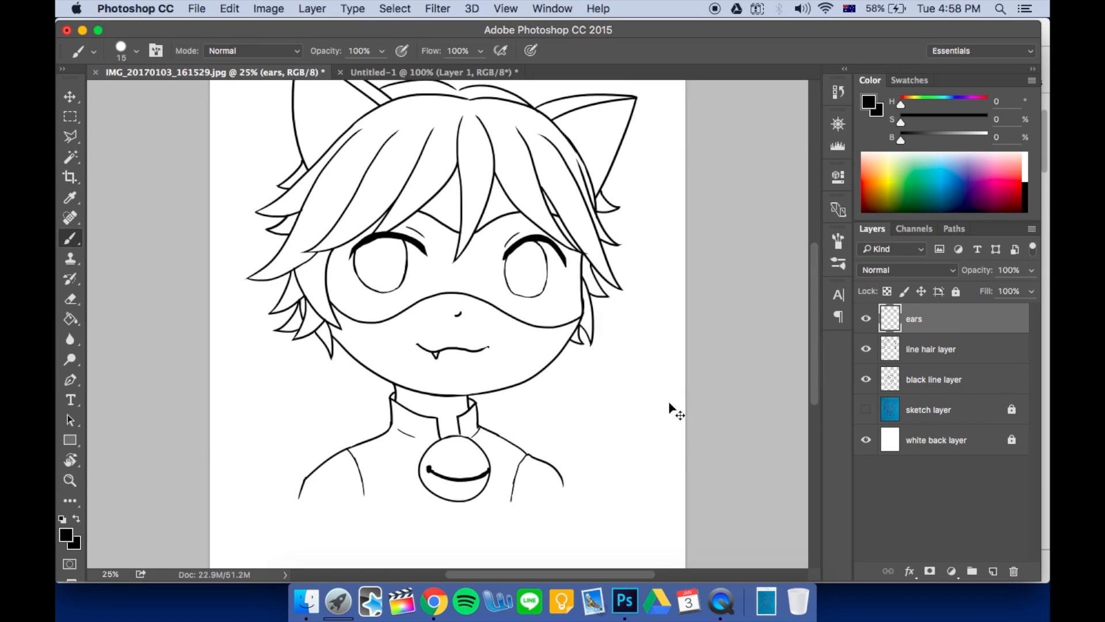
click(960, 383)
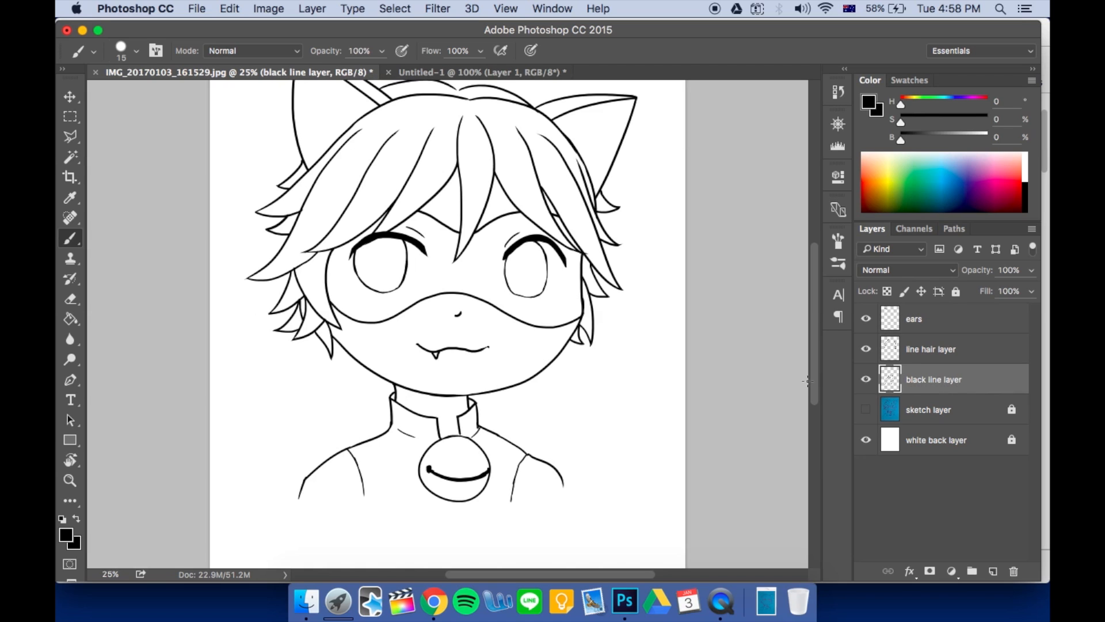
key(super+equal)
key(super+equal)
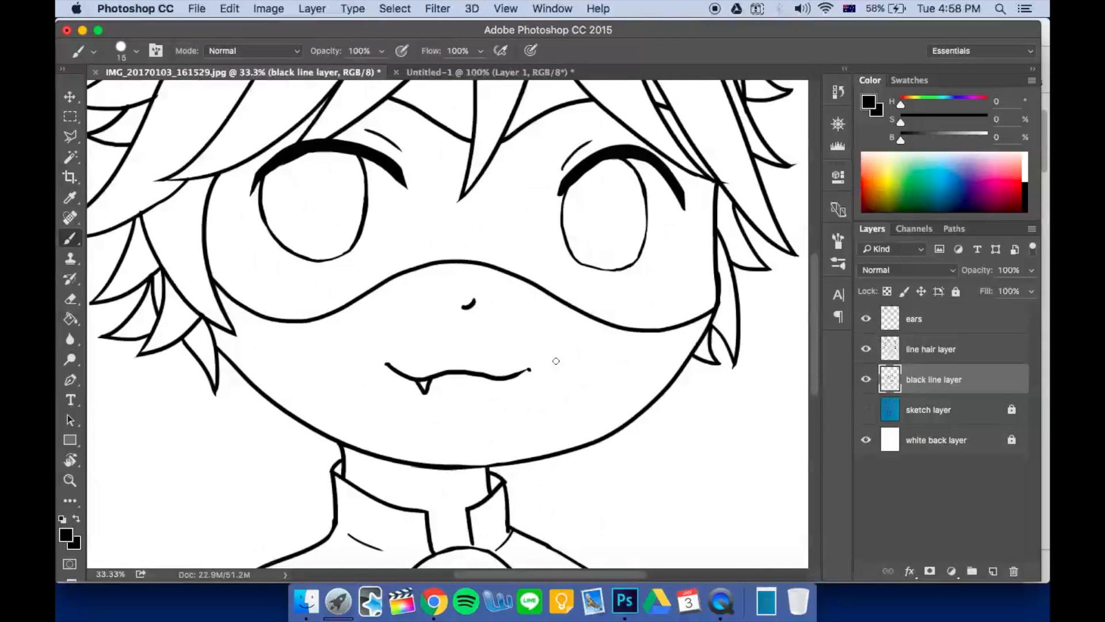
key(e)
mouse_move(228, 344)
mouse_down()
mouse_move(212, 327)
mouse_move(208, 343)
mouse_move(216, 331)
mouse_move(243, 375)
mouse_up()
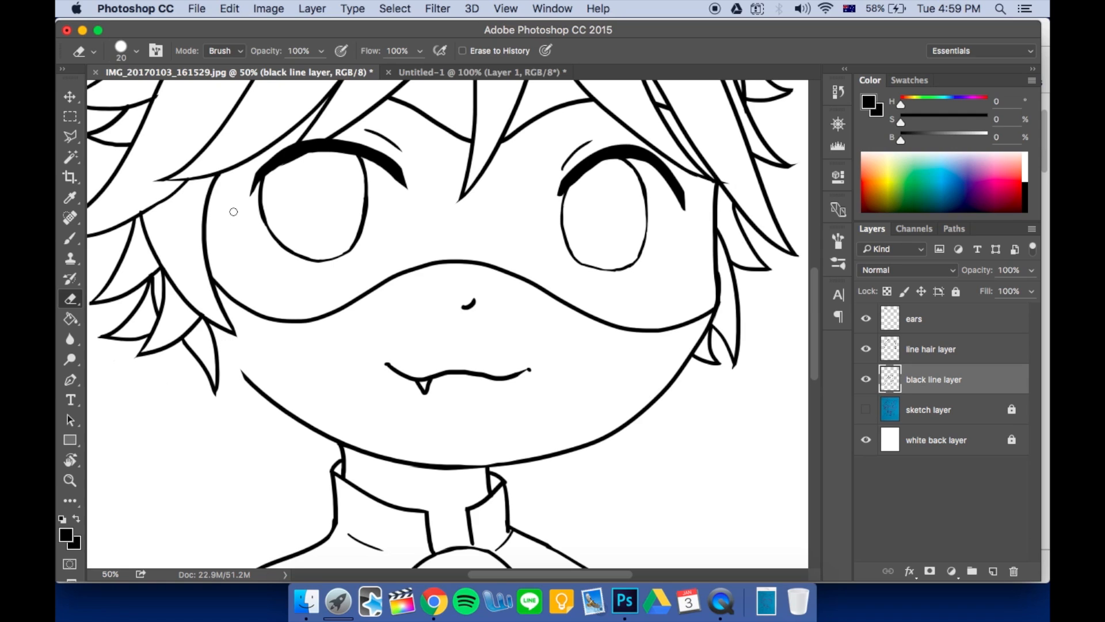
key(b)
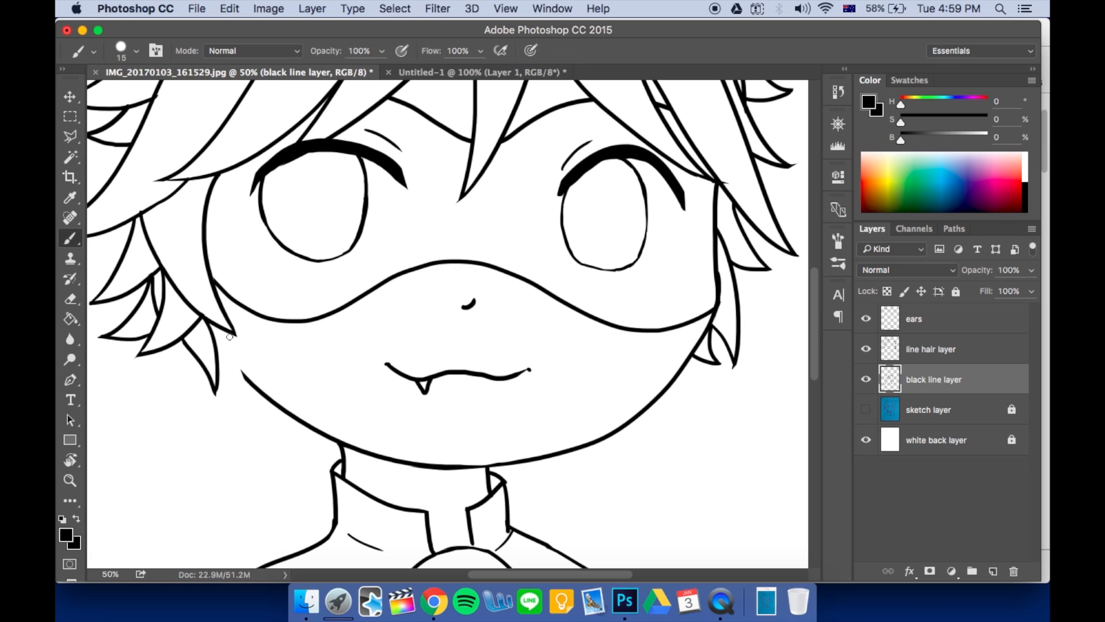
drag(219, 326, 280, 427)
On the line hair layer, lasso the lowest hair lock beside the left jaw, move it closer to the jaw line and deselect it
click(931, 349)
key(e)
key(super+plus)
key(super+plus)
key(l)
click(278, 487)
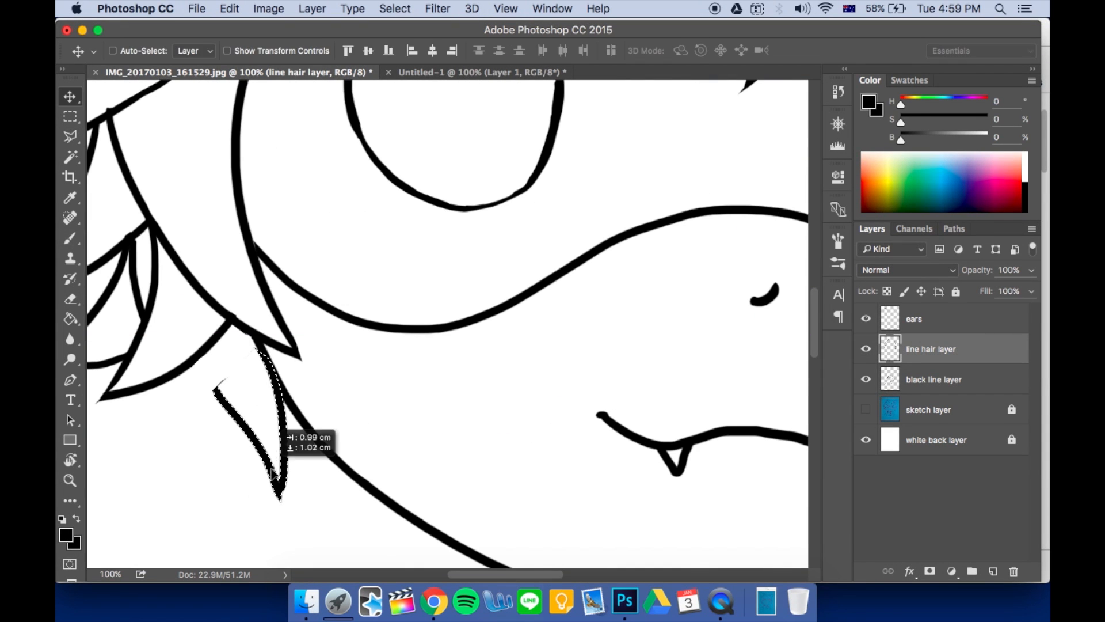
key(super+d)
Clean up the moved hair lock with the Eraser and an 8 px brush so it joins the neighbouring strands
key(b)
key(e)
key(super+minus)
drag(223, 184, 292, 242)
mouse_move(587, 87)
mouse_down()
mouse_move(513, 237)
mouse_move(300, 518)
mouse_up()
key(b)
key(bracketleft)
key(bracketleft)
key(bracketleft)
key(super+minus)
key(super+minus)
key(super+minus)
key(super+minus)
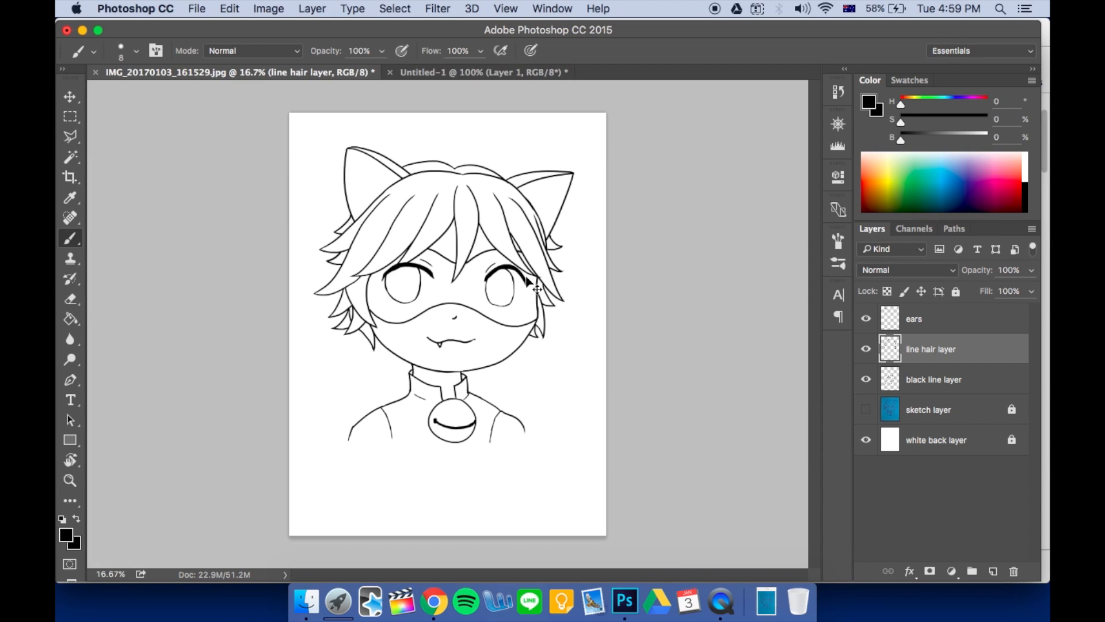
On the black line layer, thicken the lower outline of the drawing's left eye with a 20 px brush and erase the excess
key(super+plus)
key(super+plus)
key(super+plus)
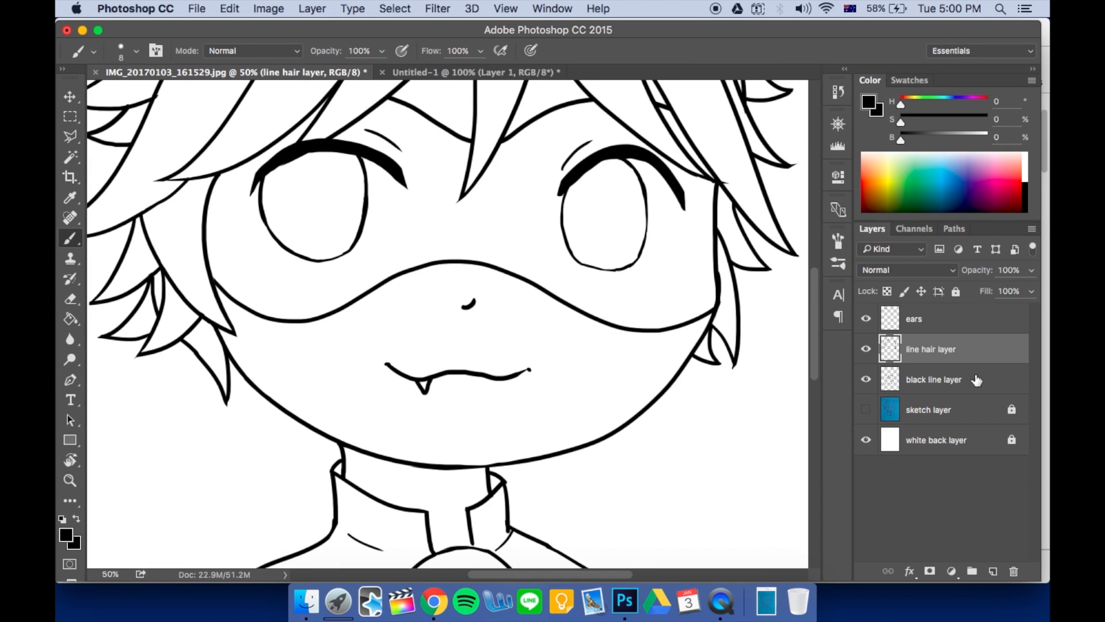
click(944, 379)
key(bracketright)
key(bracketright)
key(bracketright)
key(bracketright)
key(bracketright)
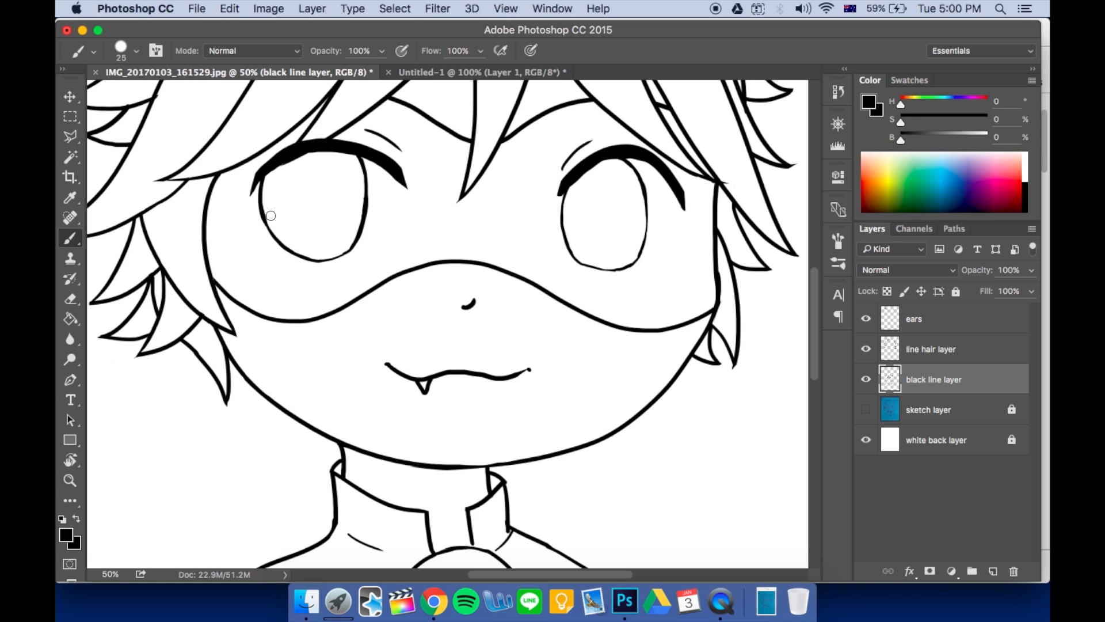
drag(261, 205, 315, 264)
key(super+z)
key(bracketleft)
mouse_move(264, 215)
mouse_down()
mouse_move(293, 253)
mouse_move(319, 260)
mouse_move(352, 237)
mouse_up()
key(e)
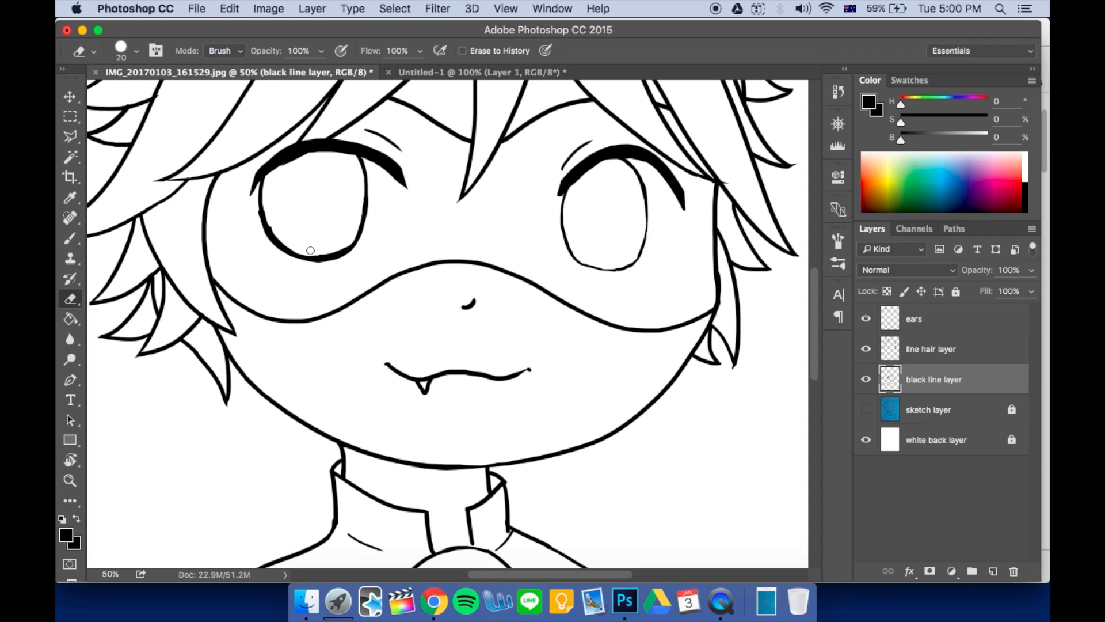
drag(341, 251, 333, 252)
Thicken the upper sides of the left eye's outline, undoing the uneven strokes
key(b)
mouse_move(264, 173)
mouse_down()
mouse_move(282, 232)
mouse_move(274, 205)
mouse_up()
key(super+z)
key(e)
key(b)
mouse_move(352, 153)
mouse_down()
mouse_move(368, 207)
mouse_move(361, 237)
mouse_up()
key(super+z)
key(super+z)
key(super+z)
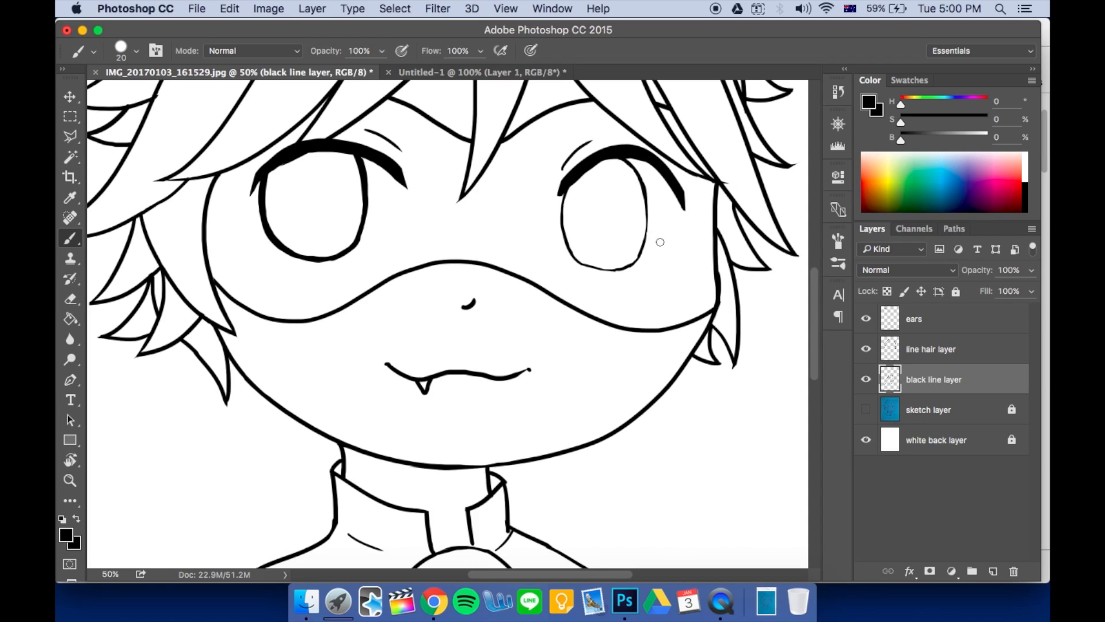
Thicken the outline of the drawing's right eye with the 20 px brush and touch up the left eye's lower edge
drag(567, 187, 571, 254)
key(super+z)
key(super+z)
mouse_move(566, 216)
mouse_down()
mouse_move(587, 260)
mouse_move(575, 254)
mouse_move(624, 266)
mouse_move(601, 267)
mouse_move(634, 259)
mouse_up()
mouse_move(647, 222)
mouse_down()
mouse_move(641, 250)
mouse_move(642, 204)
mouse_move(620, 160)
mouse_up()
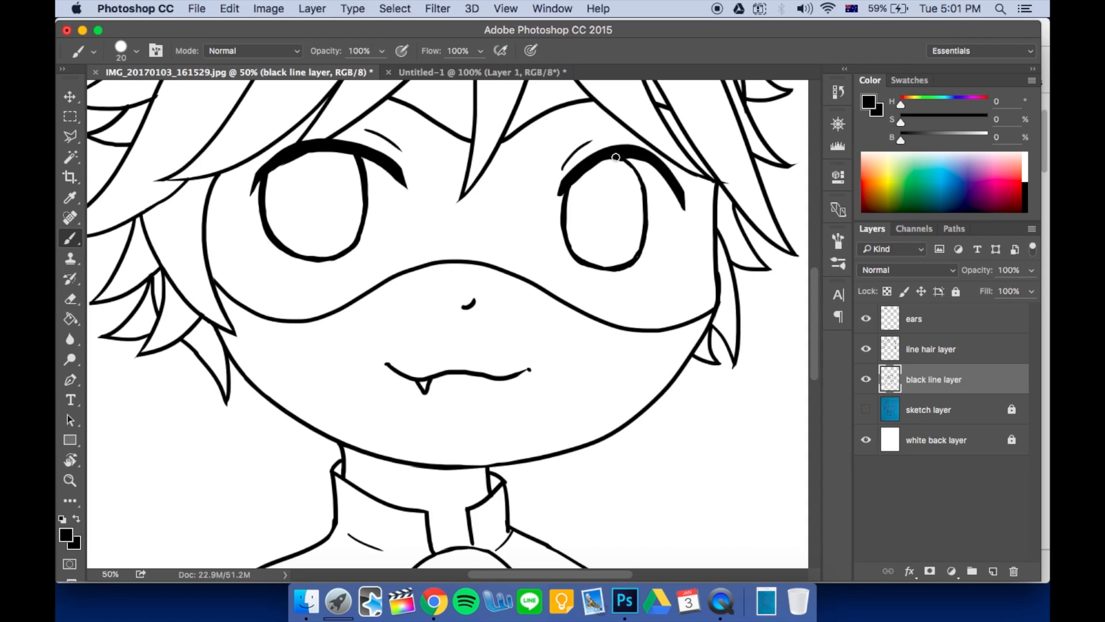
key(e)
key(b)
drag(305, 256, 335, 255)
Erase the outer side of the right eye's outline and redraw it slightly farther out to widen the eye
key(super+minus)
key(super+minus)
key(super+plus)
key(super+plus)
key(e)
mouse_move(631, 171)
mouse_down()
mouse_move(619, 162)
mouse_move(651, 211)
mouse_move(635, 262)
mouse_move(644, 189)
mouse_move(632, 264)
mouse_up()
key(b)
key(e)
Draw a second fang under the right end of the mouth, matching the existing one
key(b)
drag(493, 380, 508, 380)
key(e)
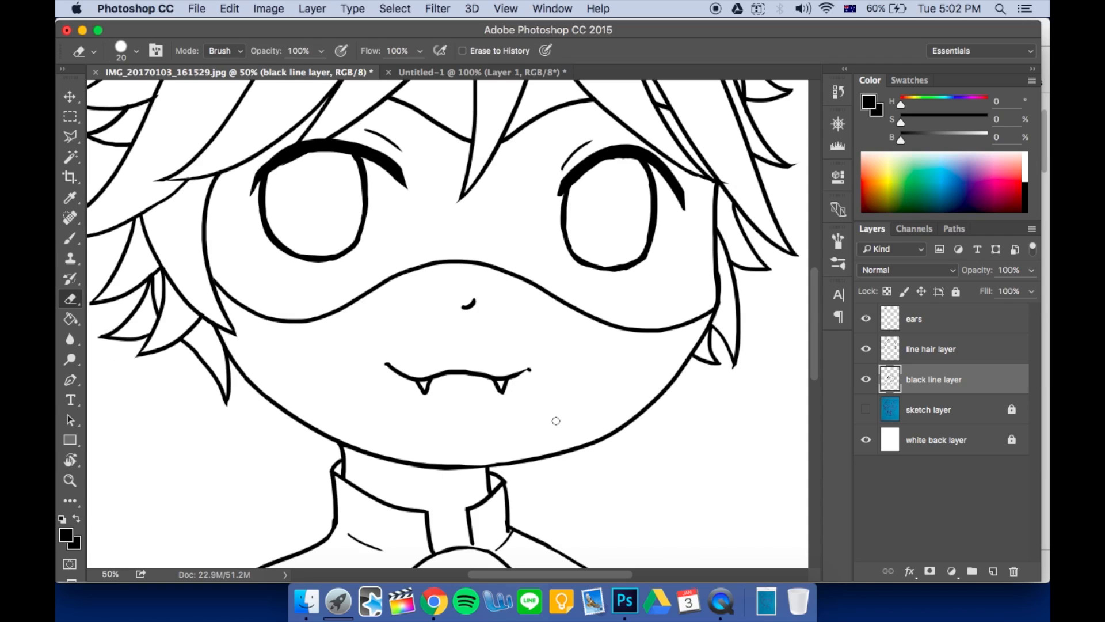
key(super+minus)
key(super+minus)
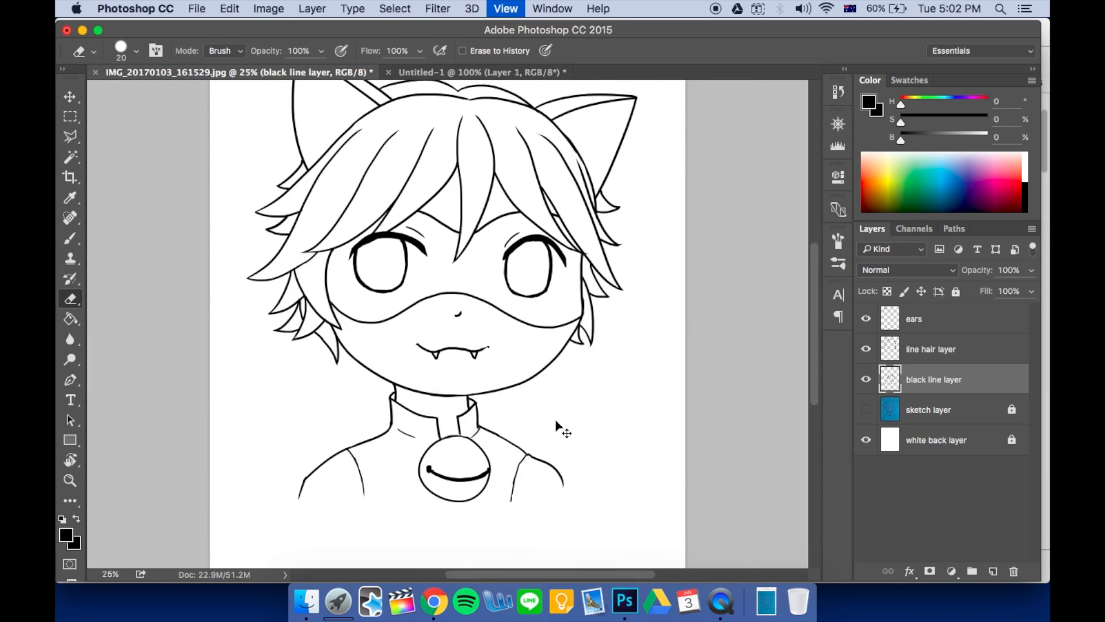
key(super+minus)
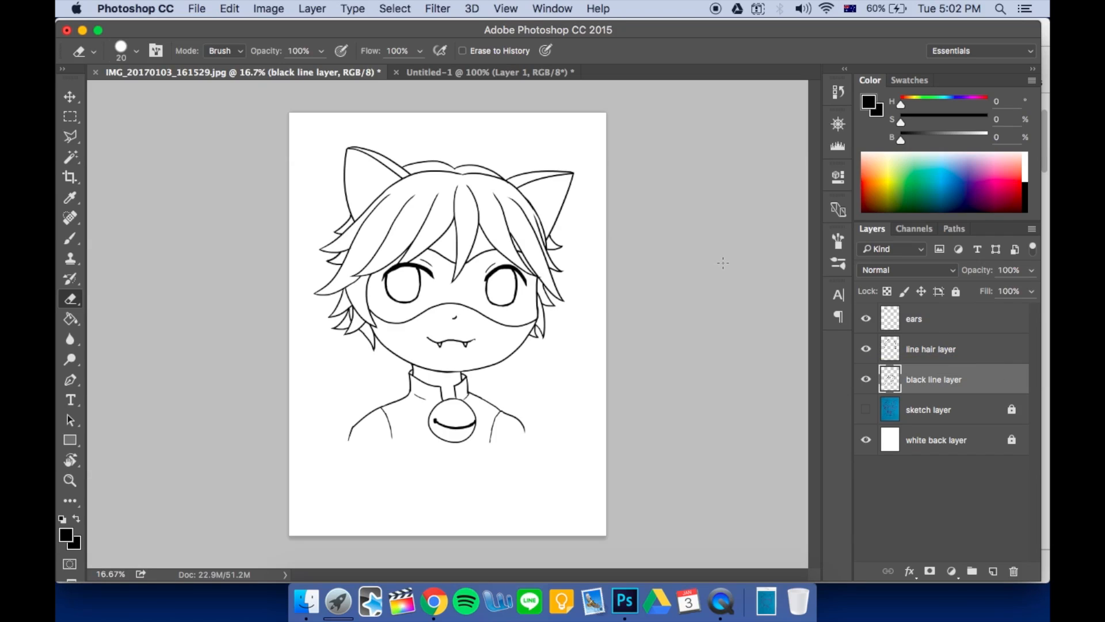
Merge the ears layer down into the line hair layer and toggle the merged layer's visibility to check it
click(952, 322)
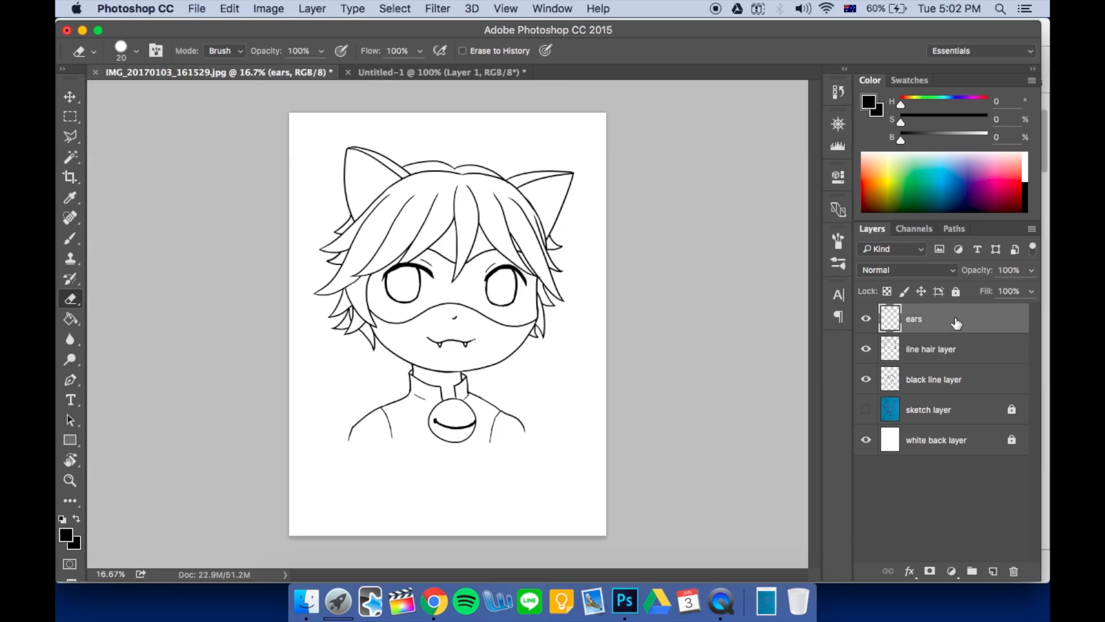
click(309, 9)
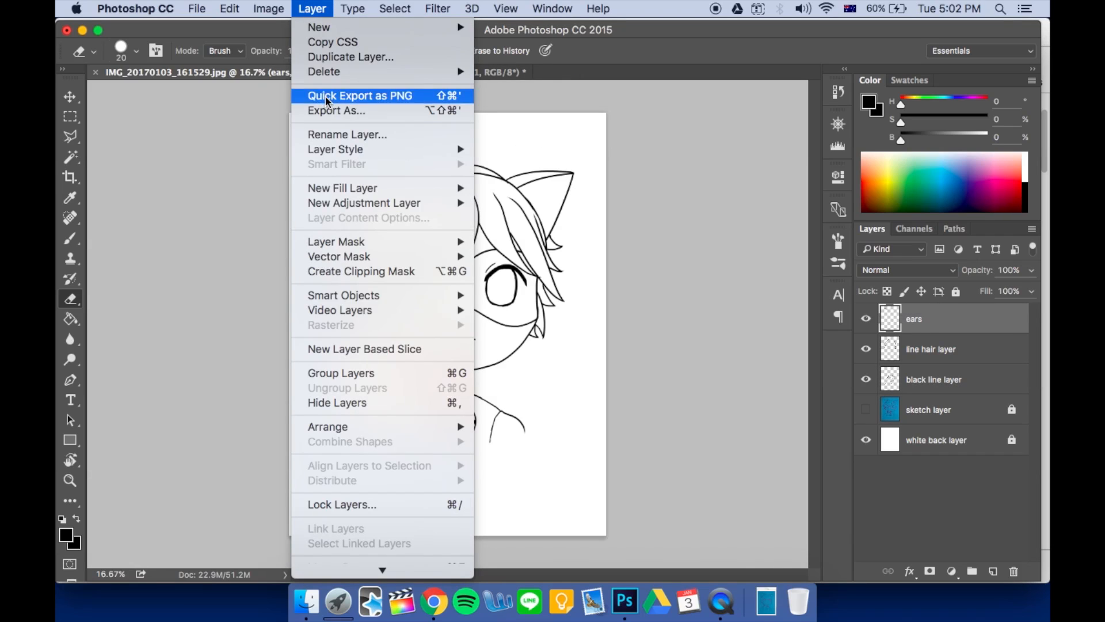
scroll(347, 219, down, 3)
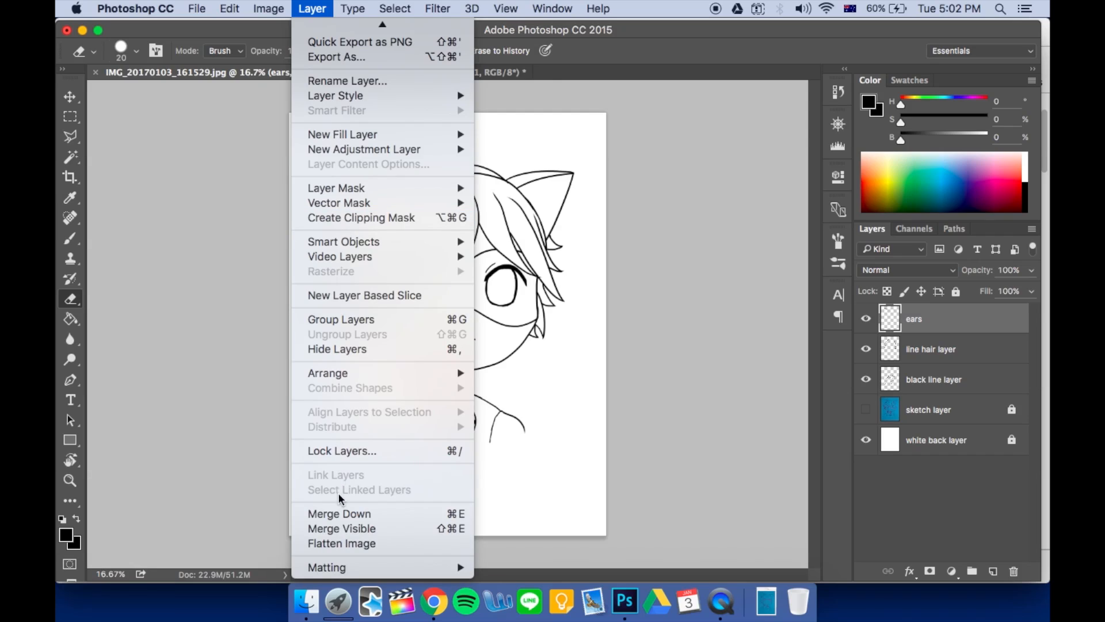
click(454, 514)
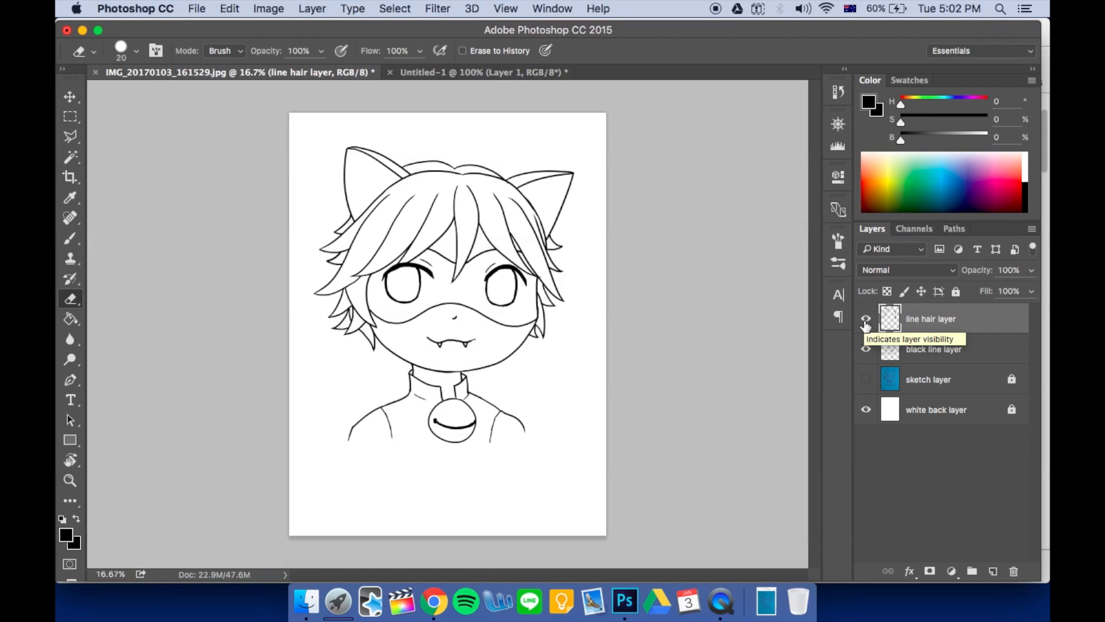
click(865, 320)
click(865, 321)
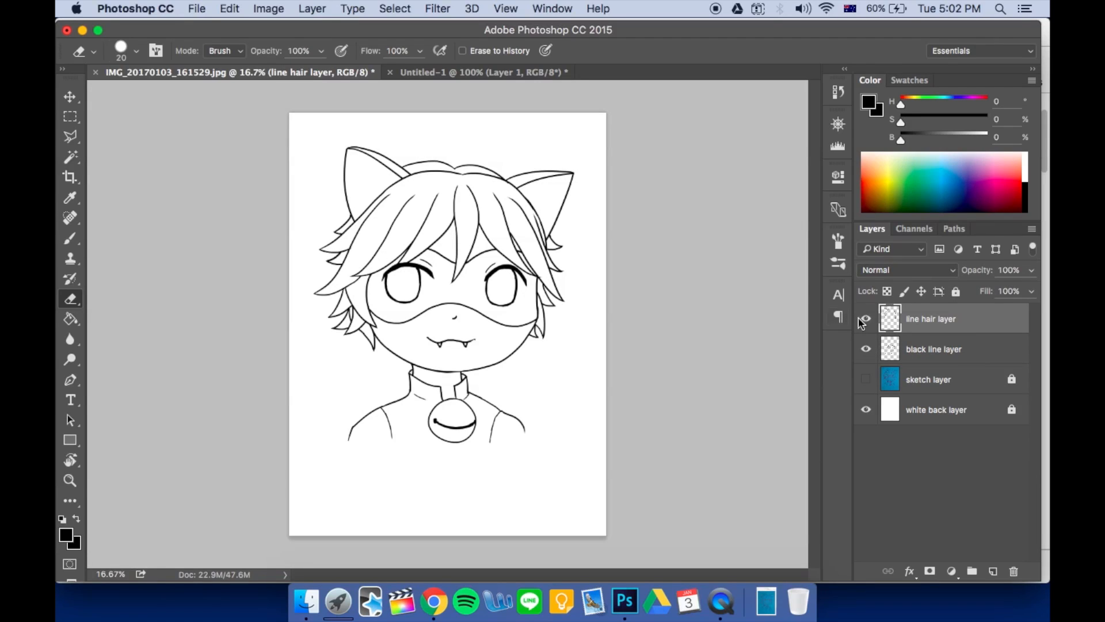
Merge the line hair layer down into the black line layer, and check the combined line art by hiding and showing it
click(312, 9)
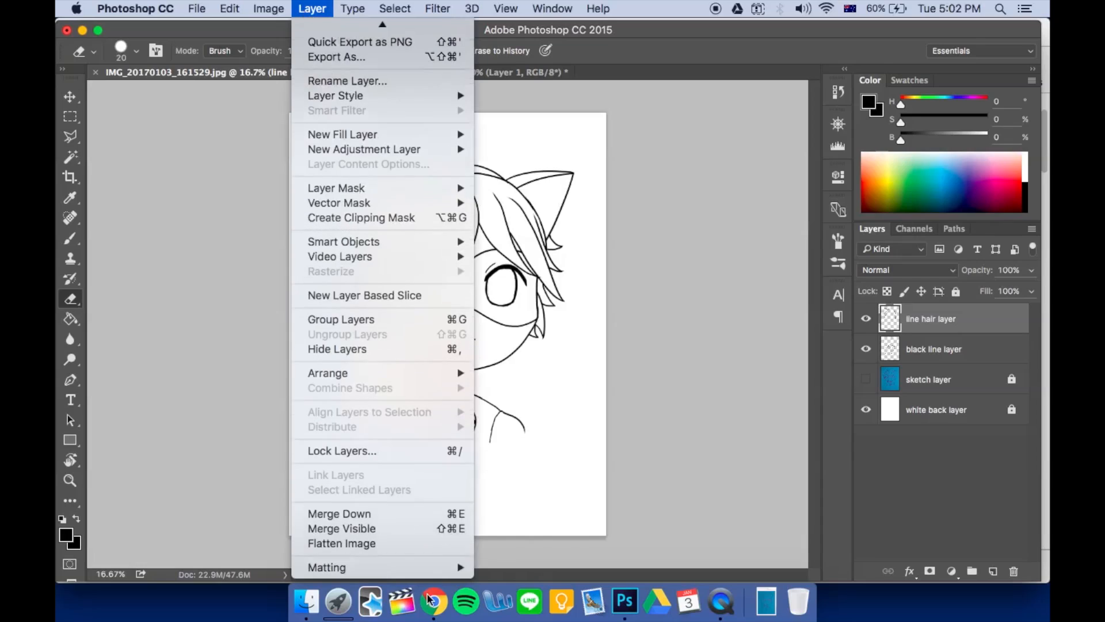
click(466, 520)
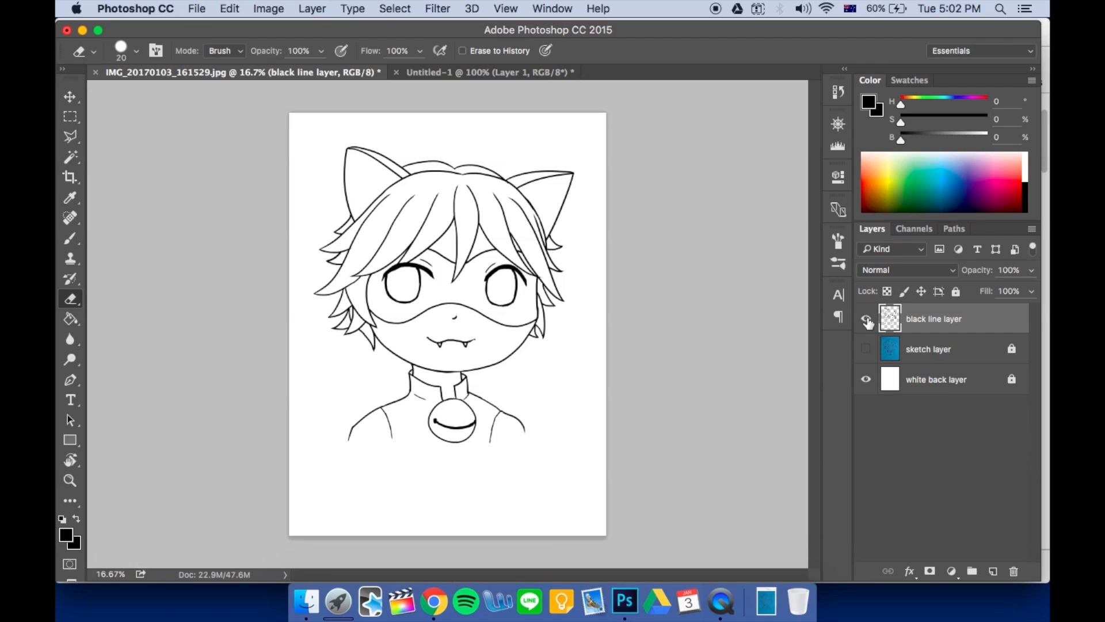
click(867, 320)
click(866, 320)
click(866, 320)
click(867, 320)
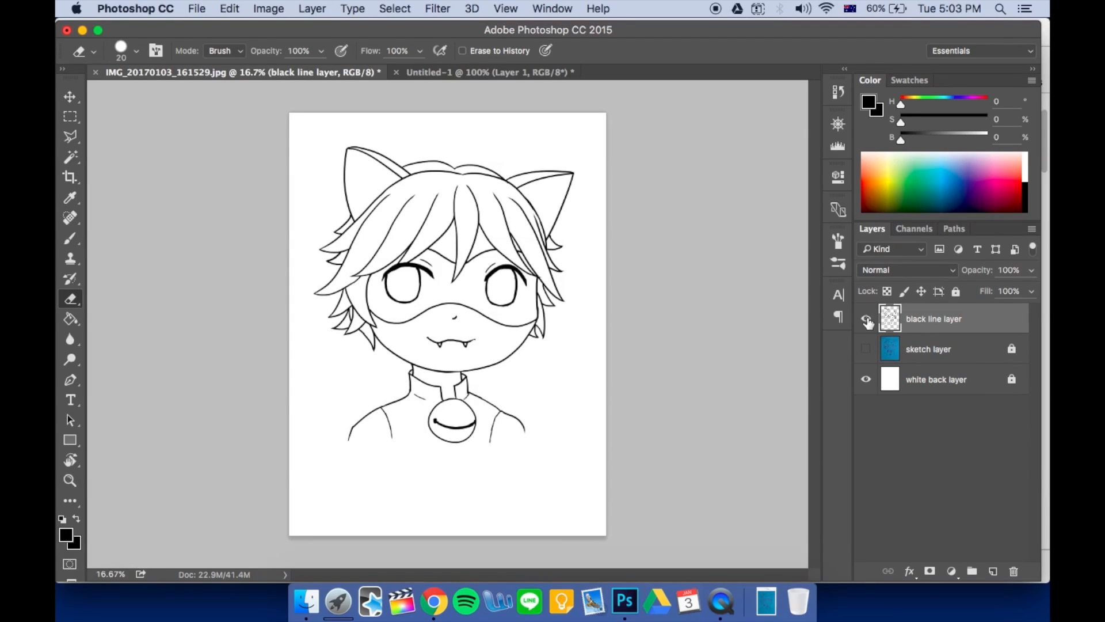